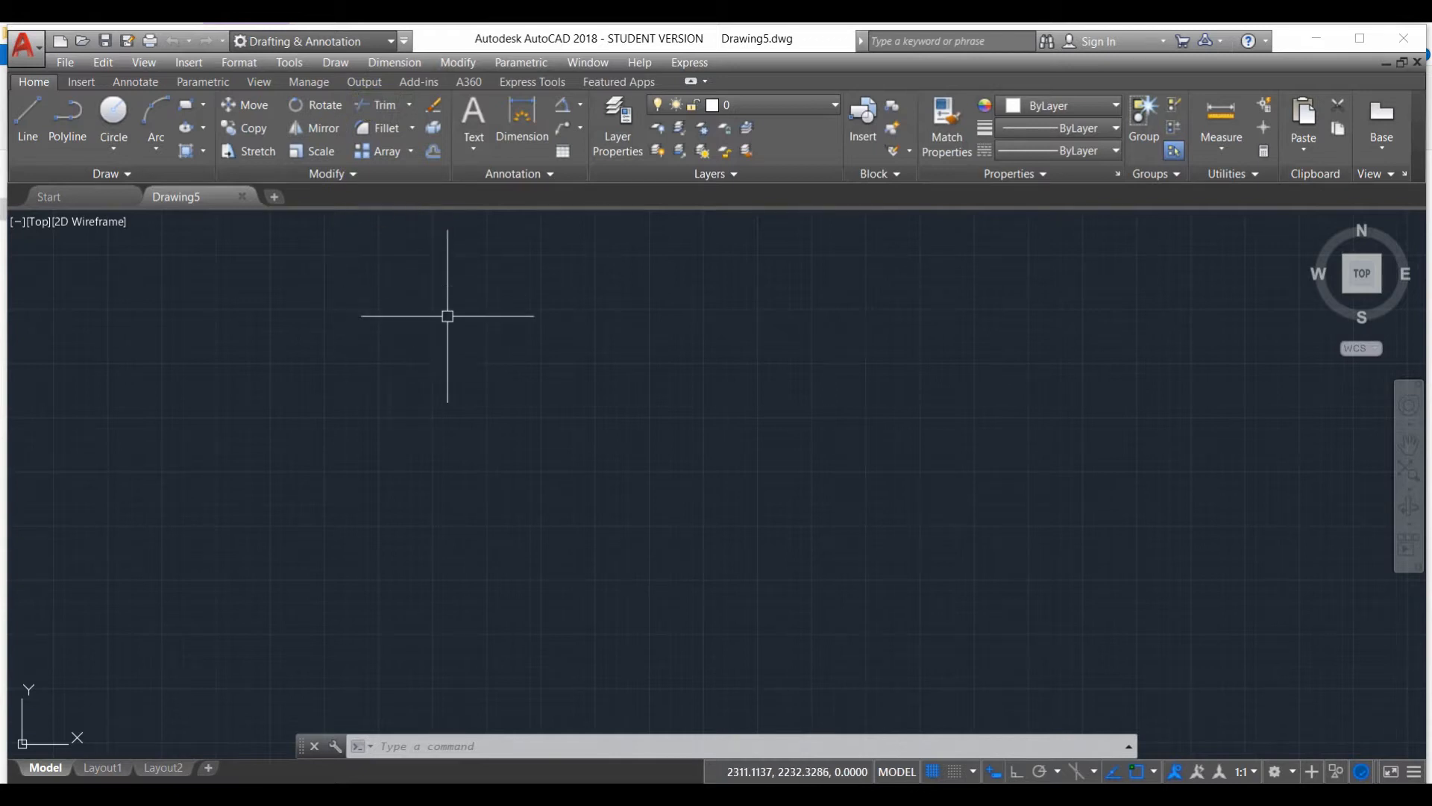
# Draw a circle with a radius of 100 in the empty drawing area
pyautogui.click(113, 117)
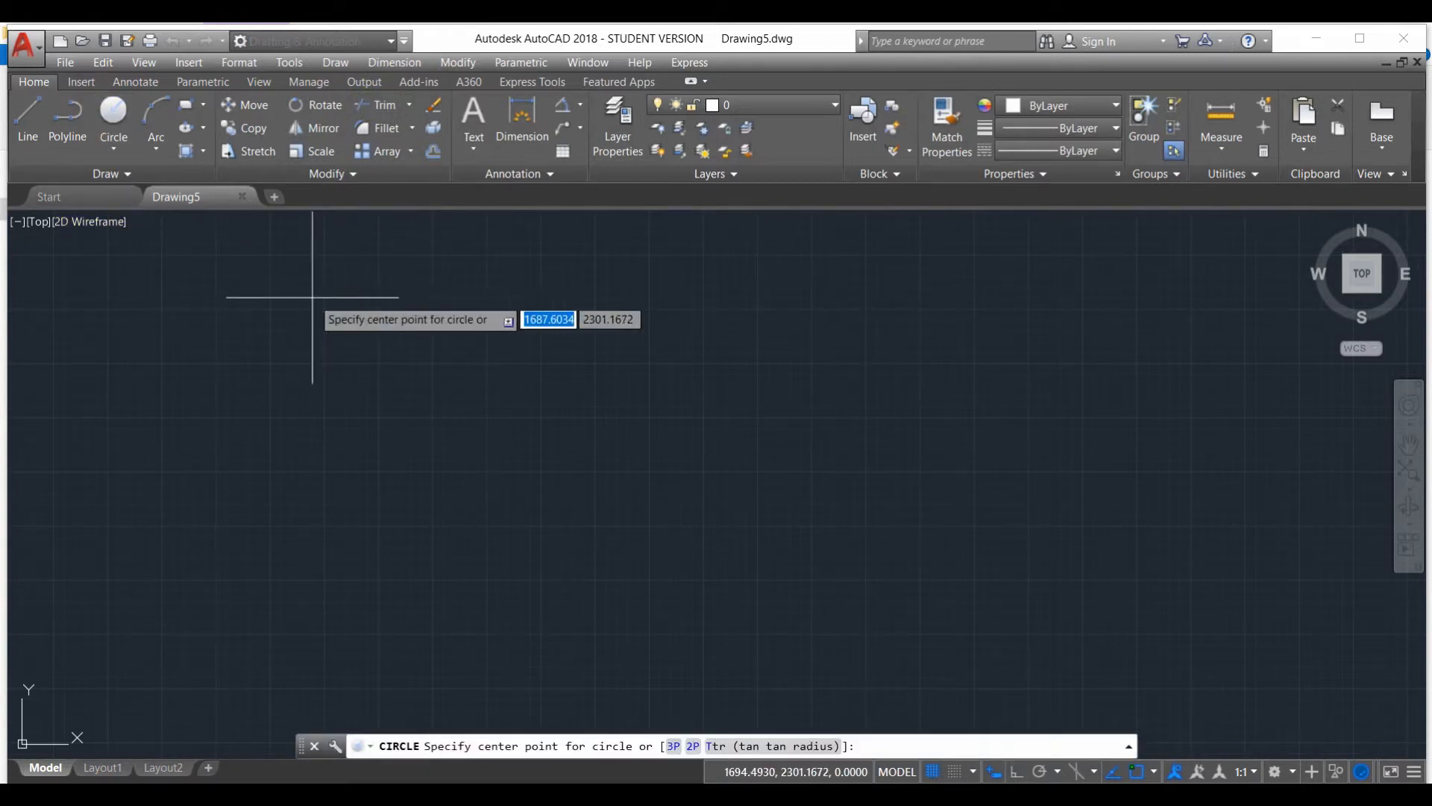
pyautogui.click(481, 395)
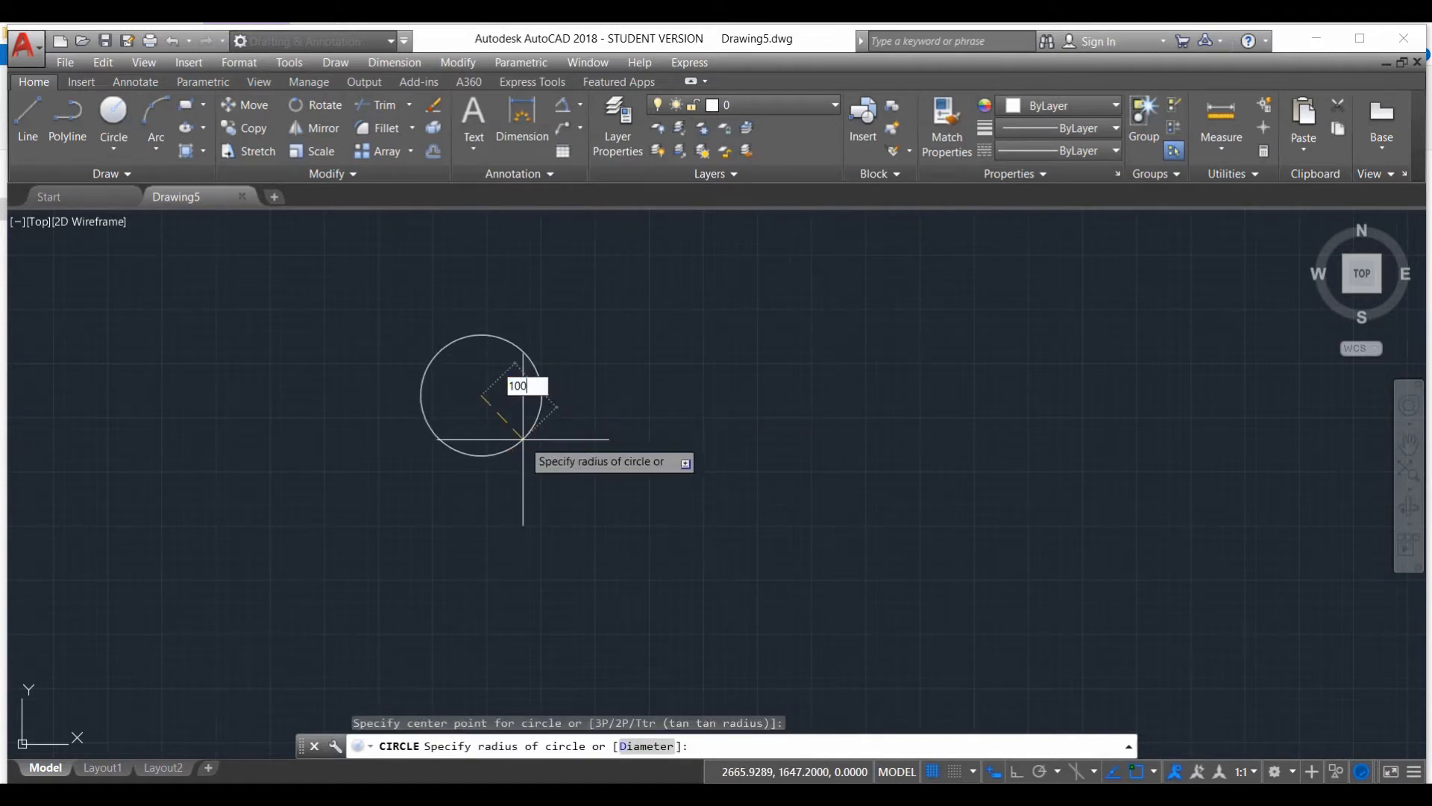
pyautogui.press('Return')
pyautogui.scroll(5, 451, 392)
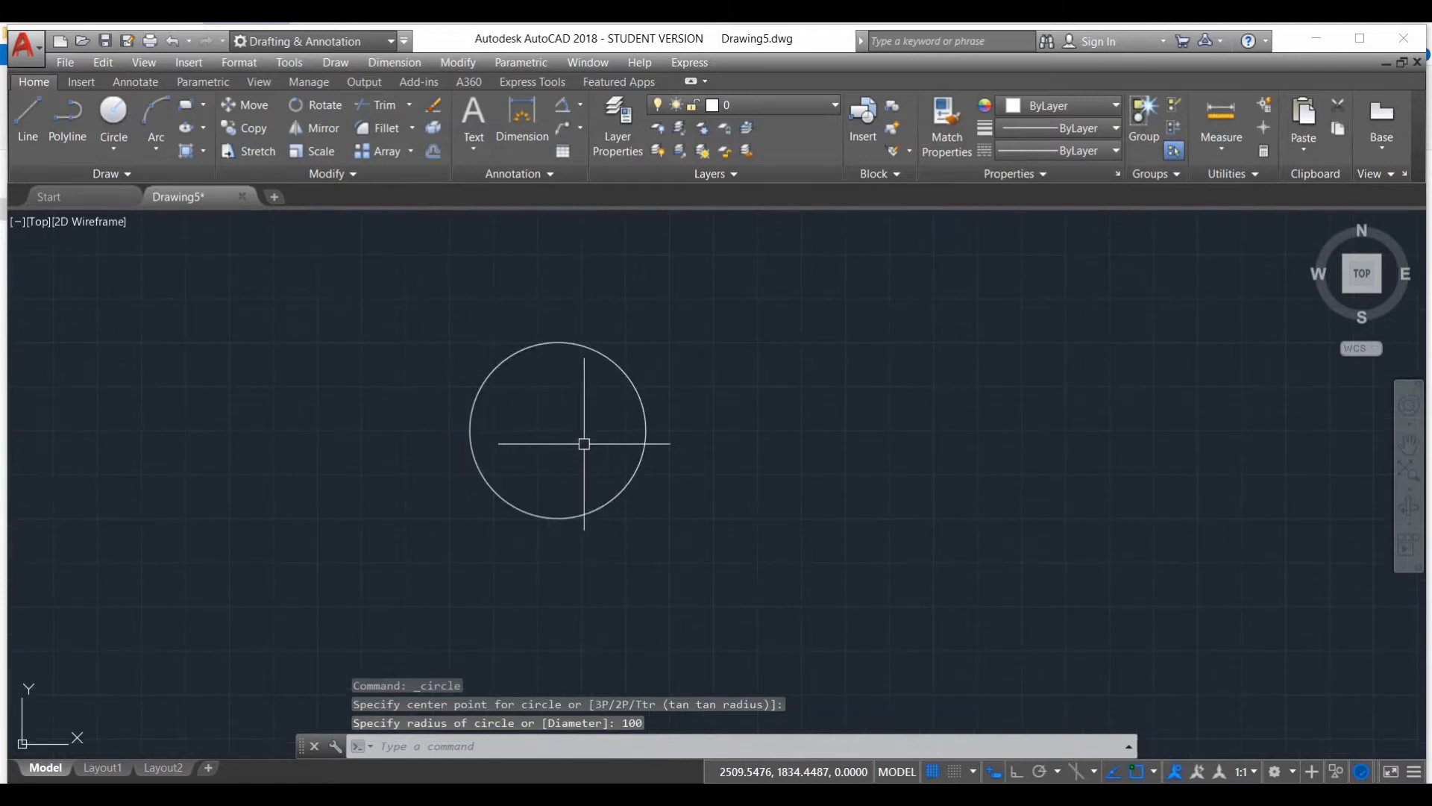
# Draw a rectangle with length 100 and width 200 beside the circle, using the Dimensions option
pyautogui.click(191, 108)
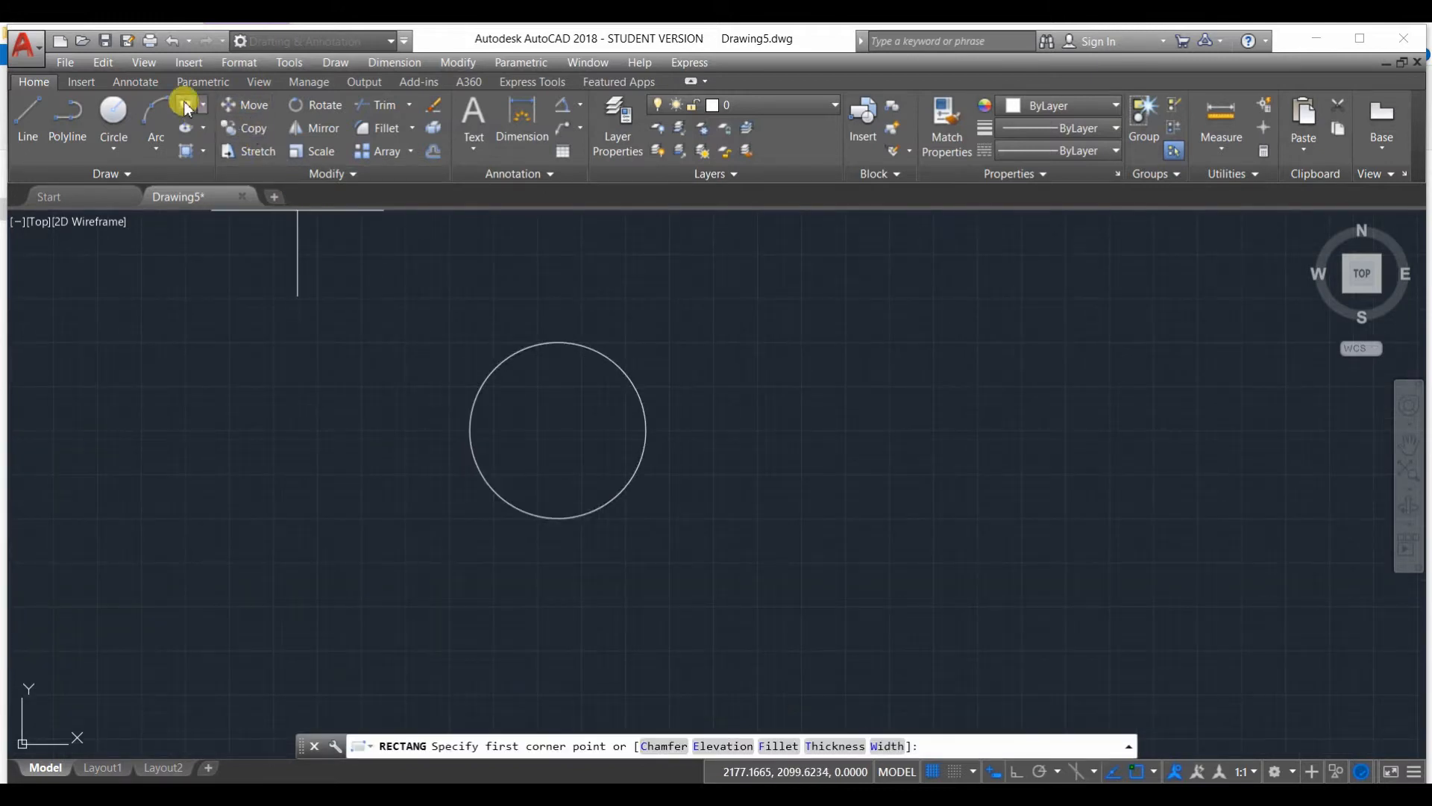
pyautogui.click(811, 357)
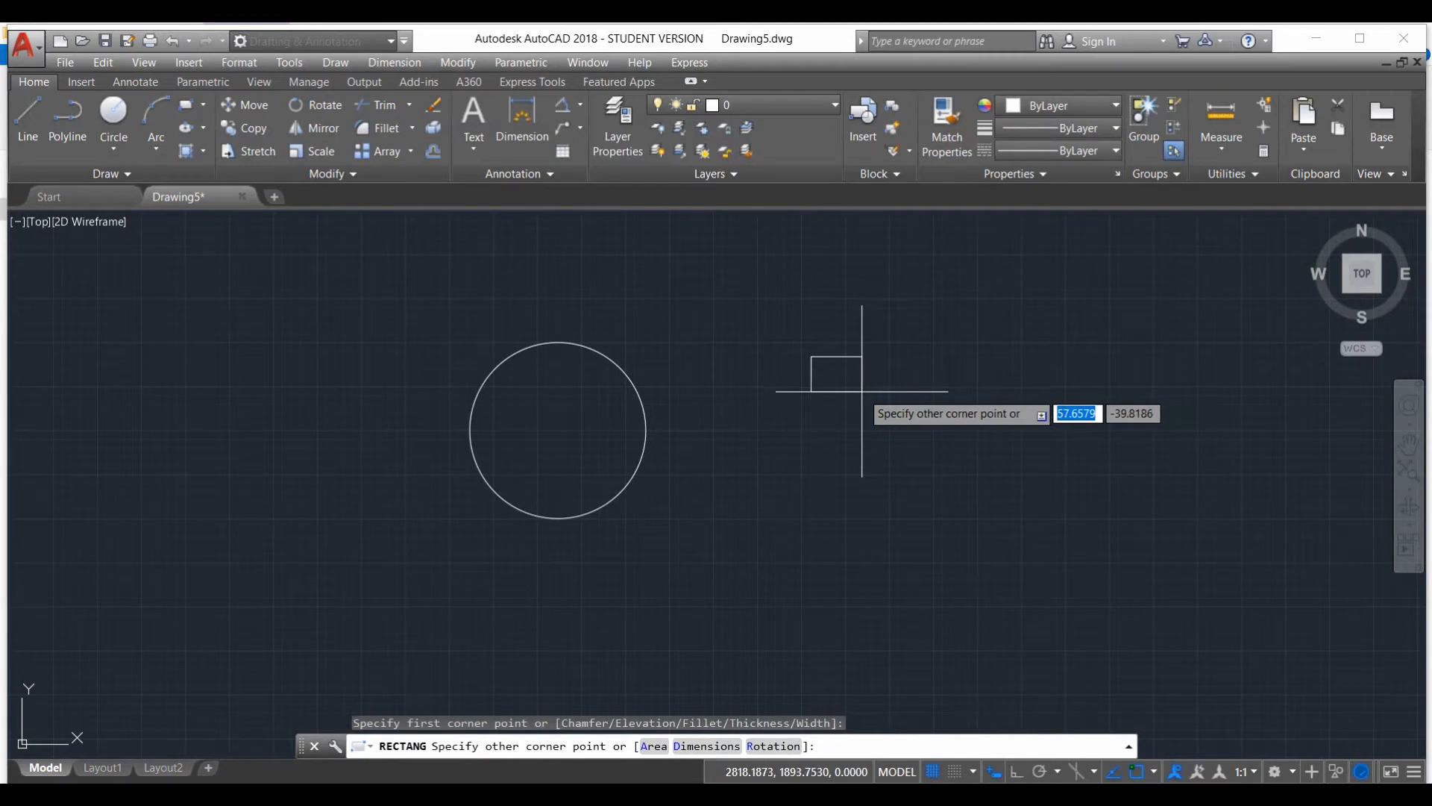
pyautogui.write('d')
pyautogui.press('Return')
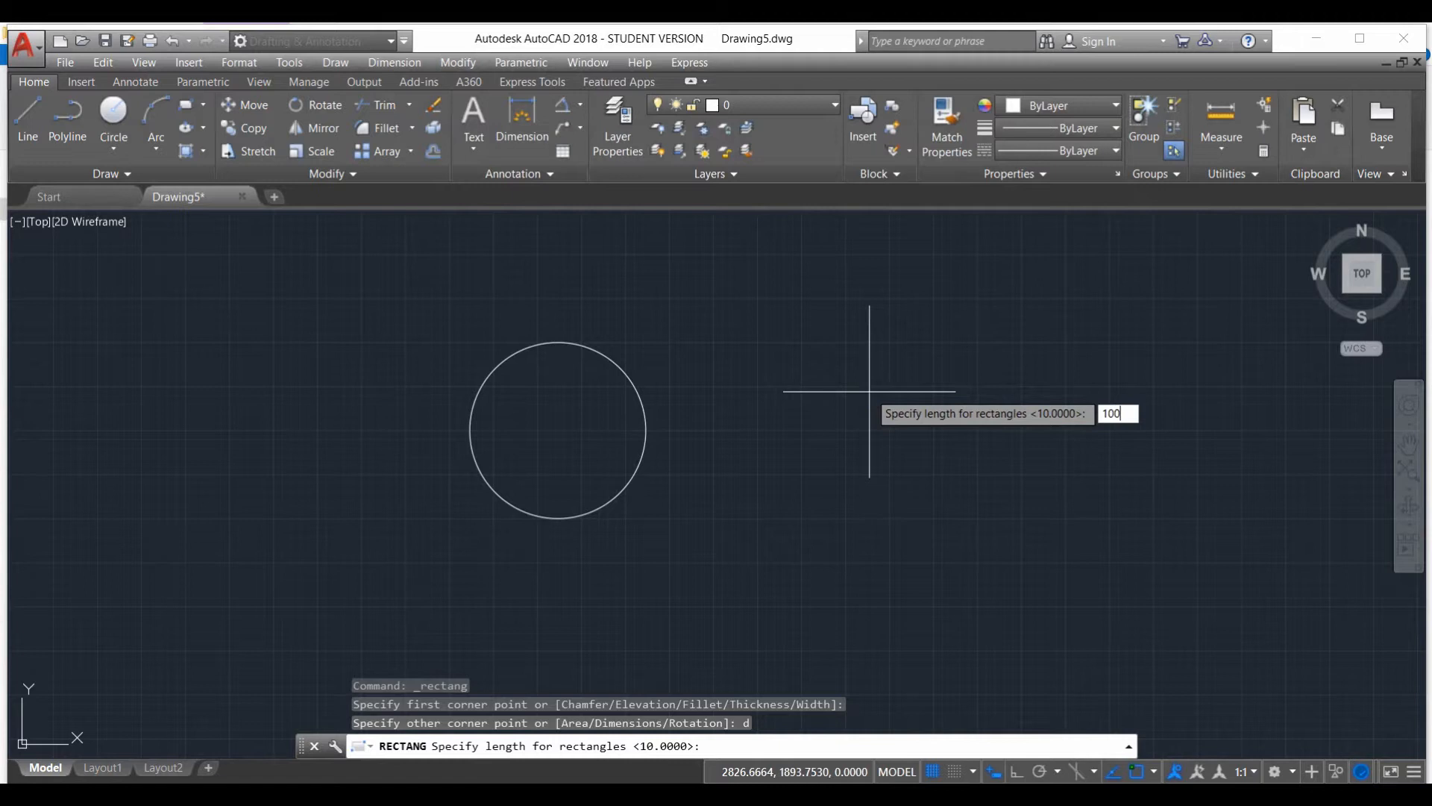
pyautogui.press('Return')
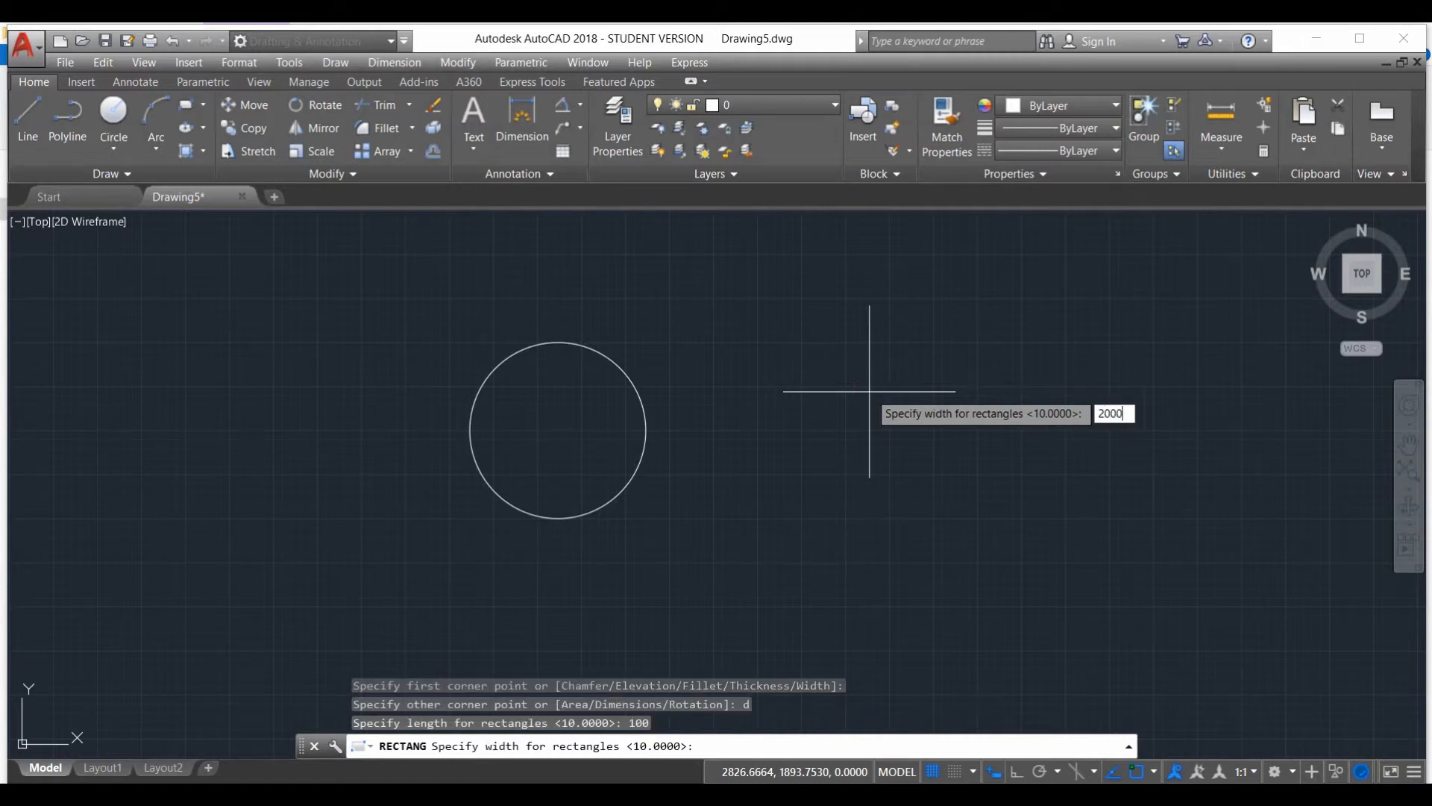
pyautogui.write('200')
pyautogui.press('Return')
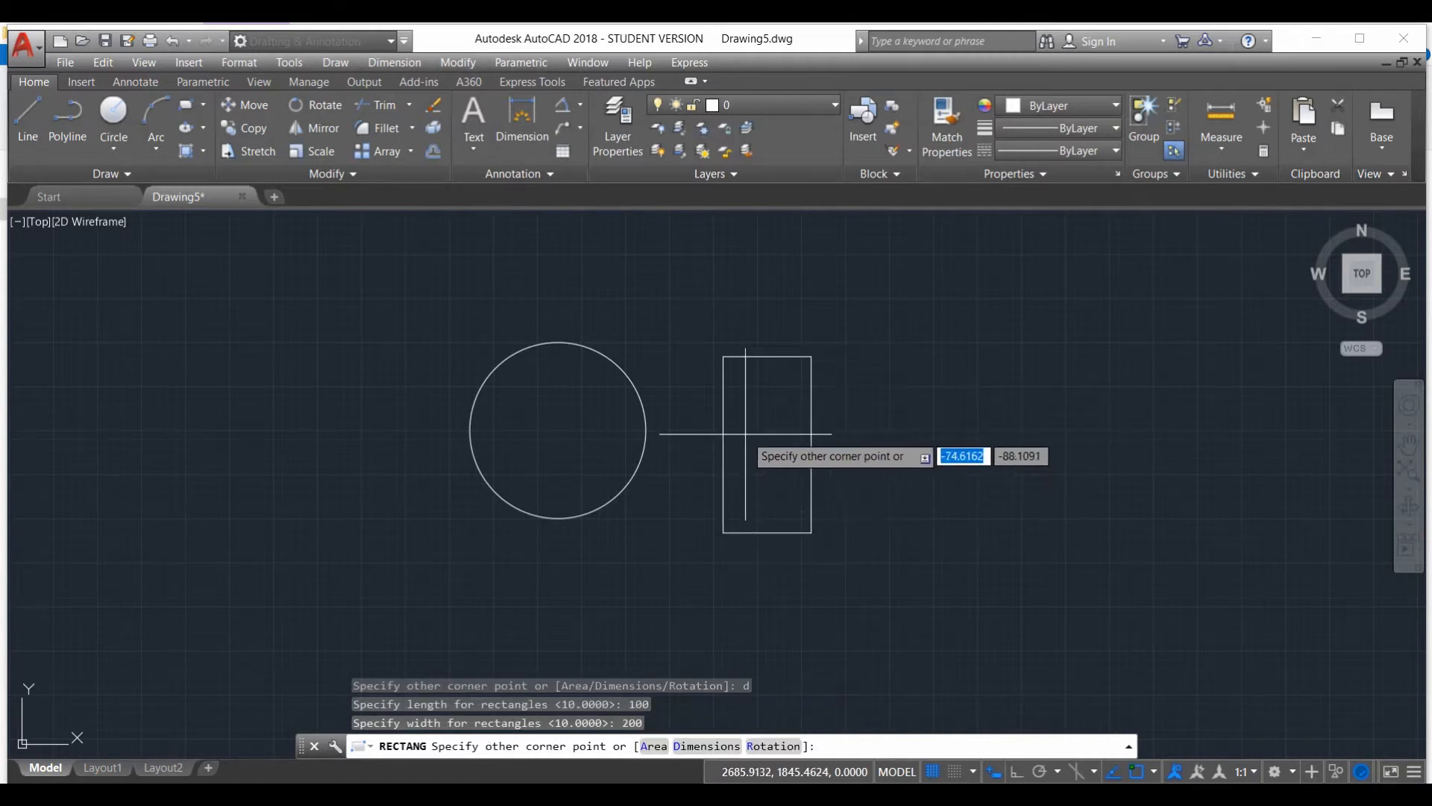
pyautogui.click(820, 444)
pyautogui.scroll(-2, 572, 468)
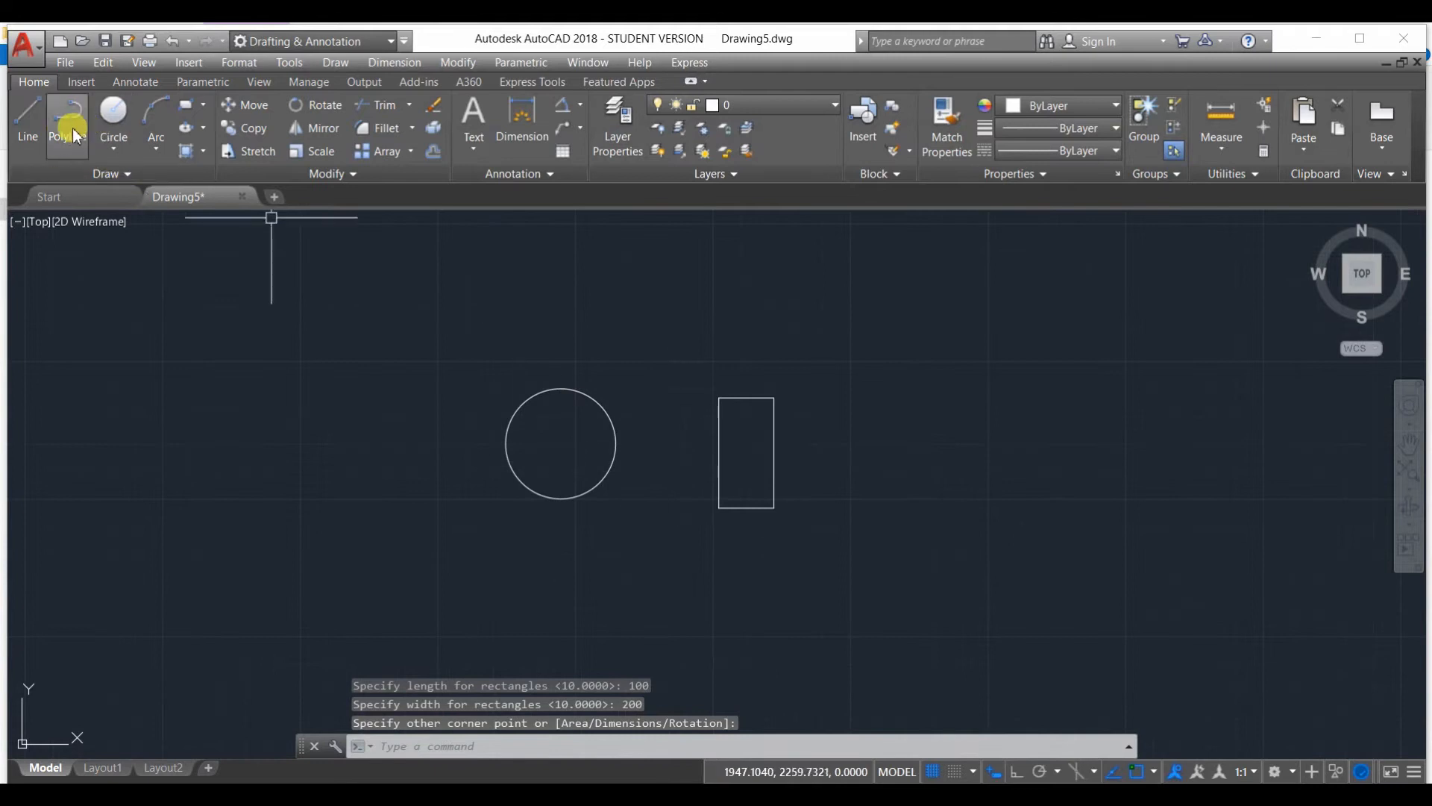
# Draw a horizontal line 500 long on the far side of the rectangle from the circle, with Ortho mode on
pyautogui.click(30, 120)
pyautogui.click(854, 376)
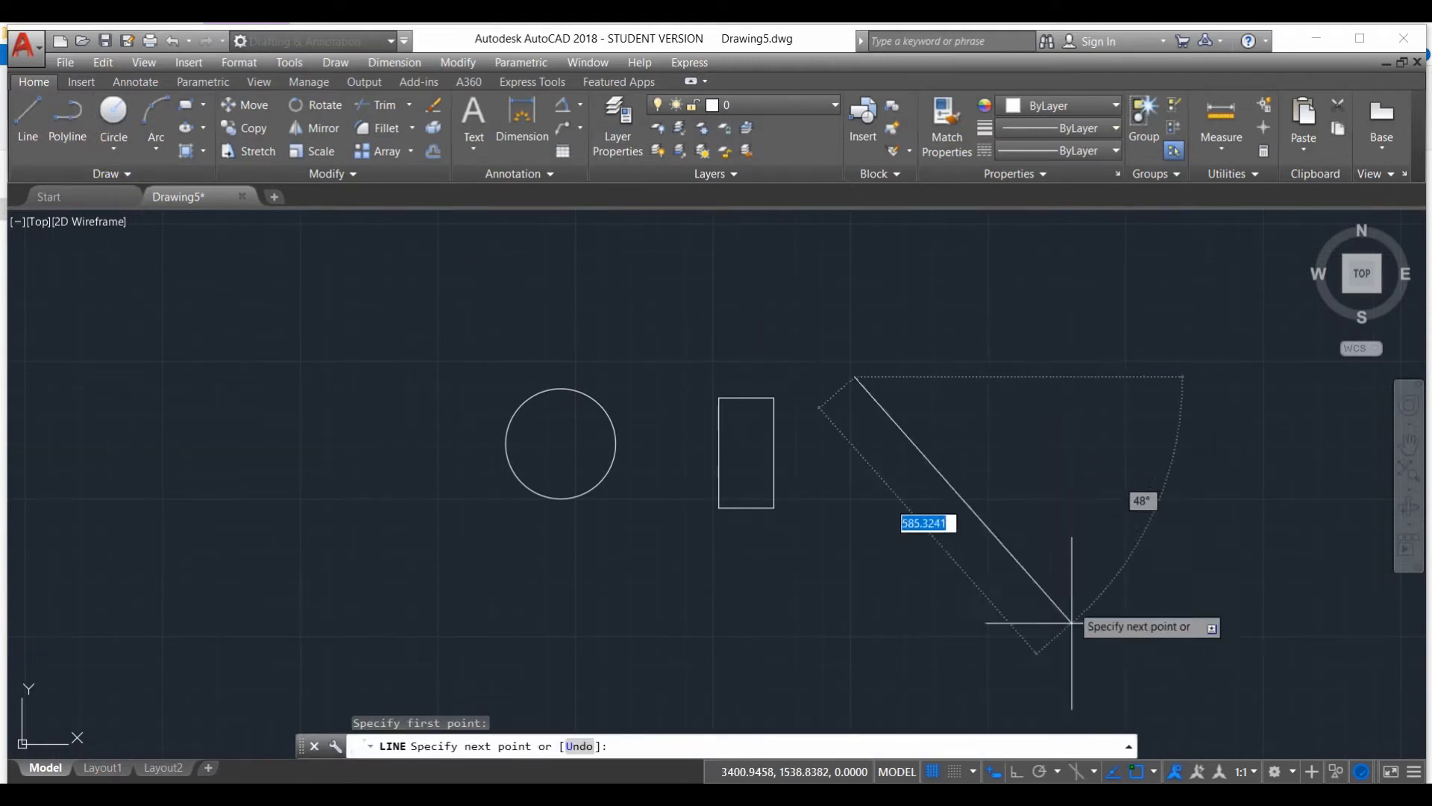
pyautogui.click(1042, 772)
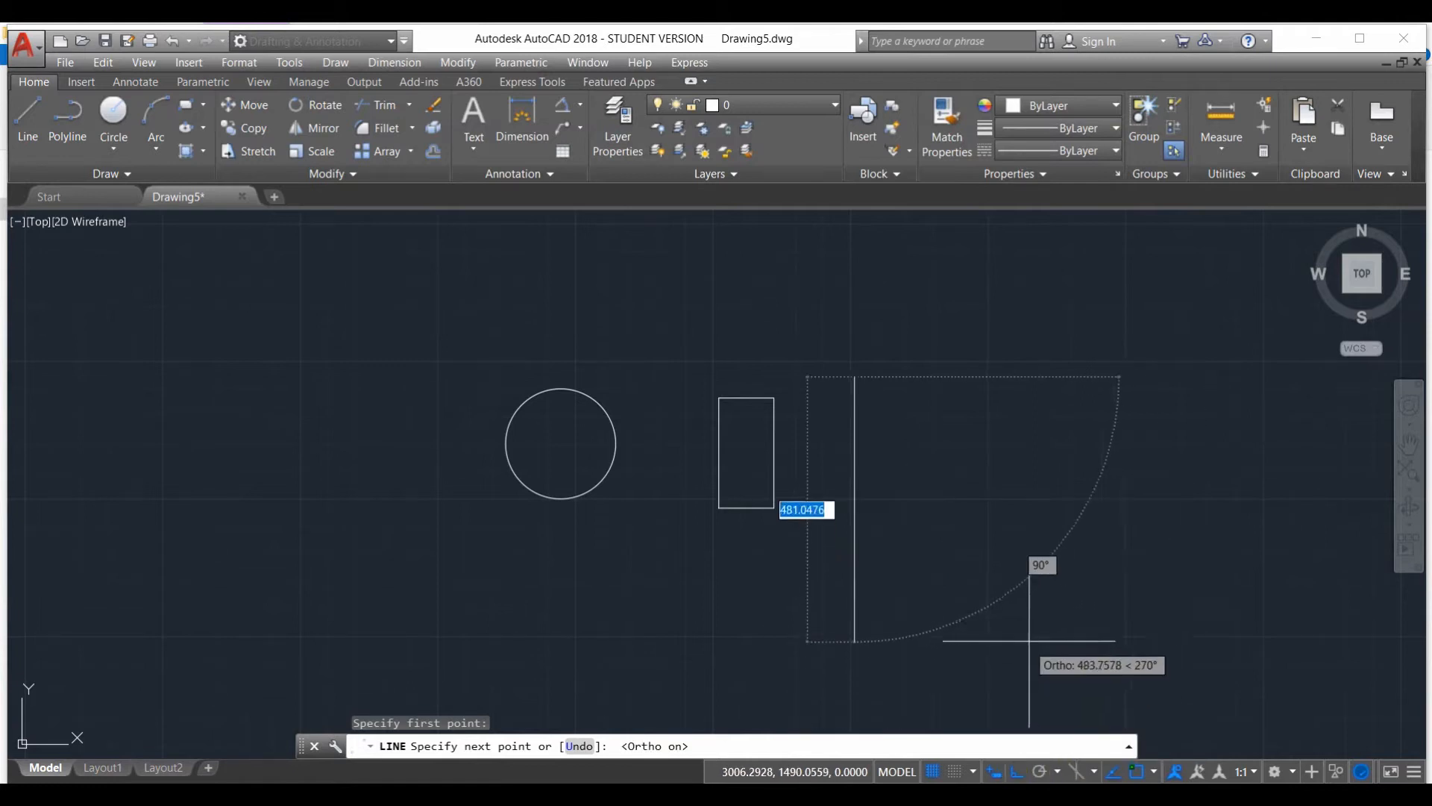
pyautogui.write('500')
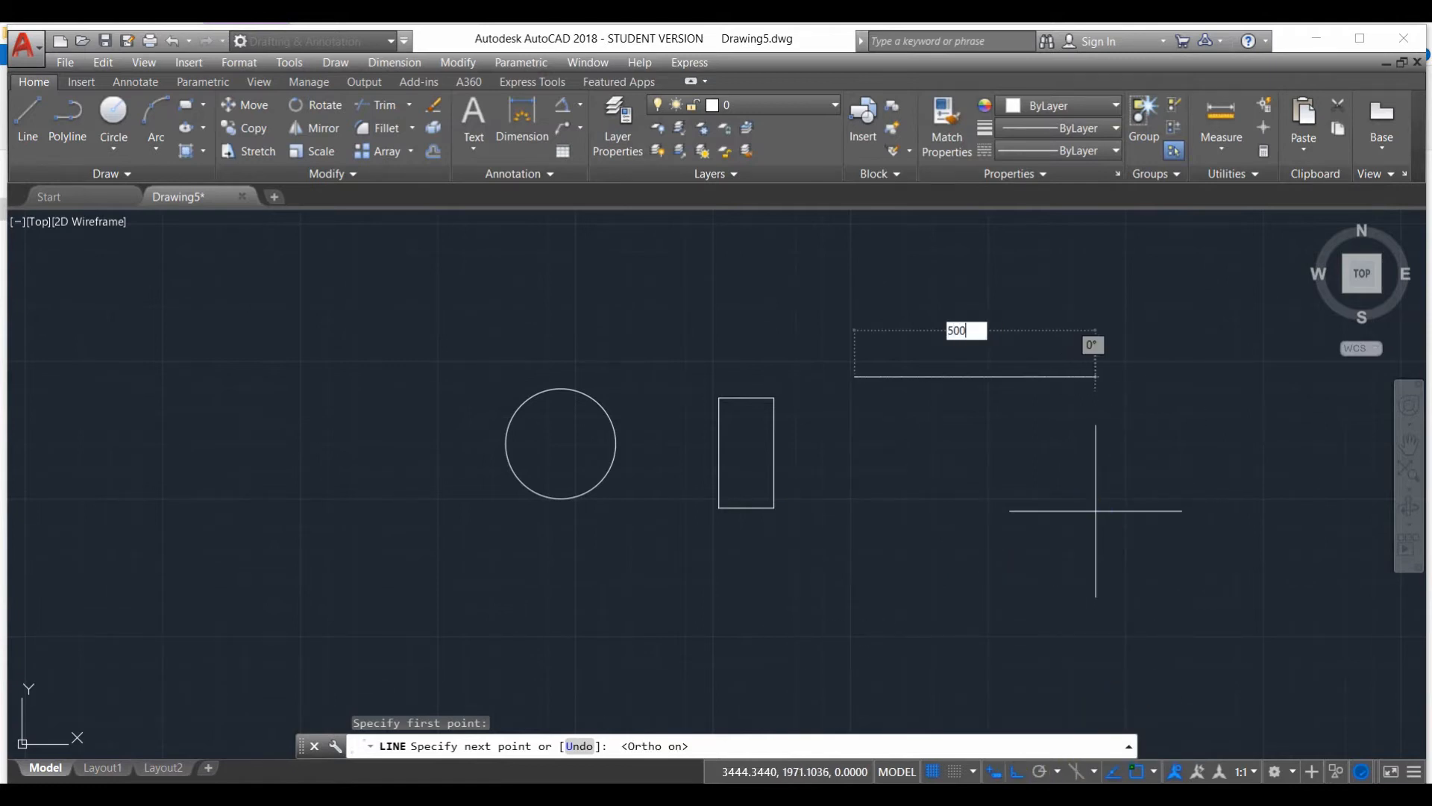
pyautogui.press('Return')
pyautogui.press('Escape')
pyautogui.scroll(2, 660, 458)
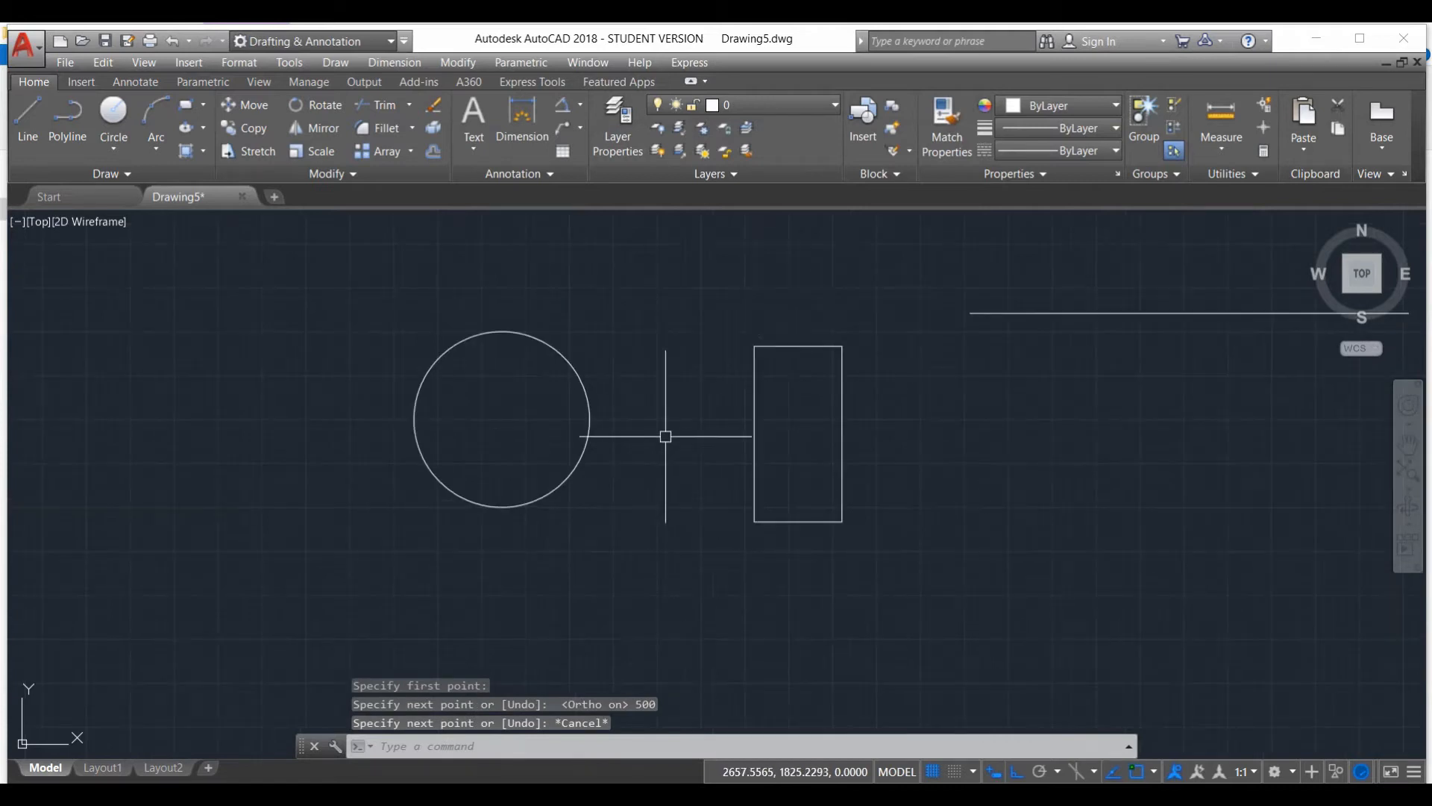
# Offset the circle inward by a distance of 10
pyautogui.scroll(2, 496, 405)
pyautogui.scroll(-4, 608, 385)
pyautogui.scroll(3, 876, 371)
pyautogui.write('o')
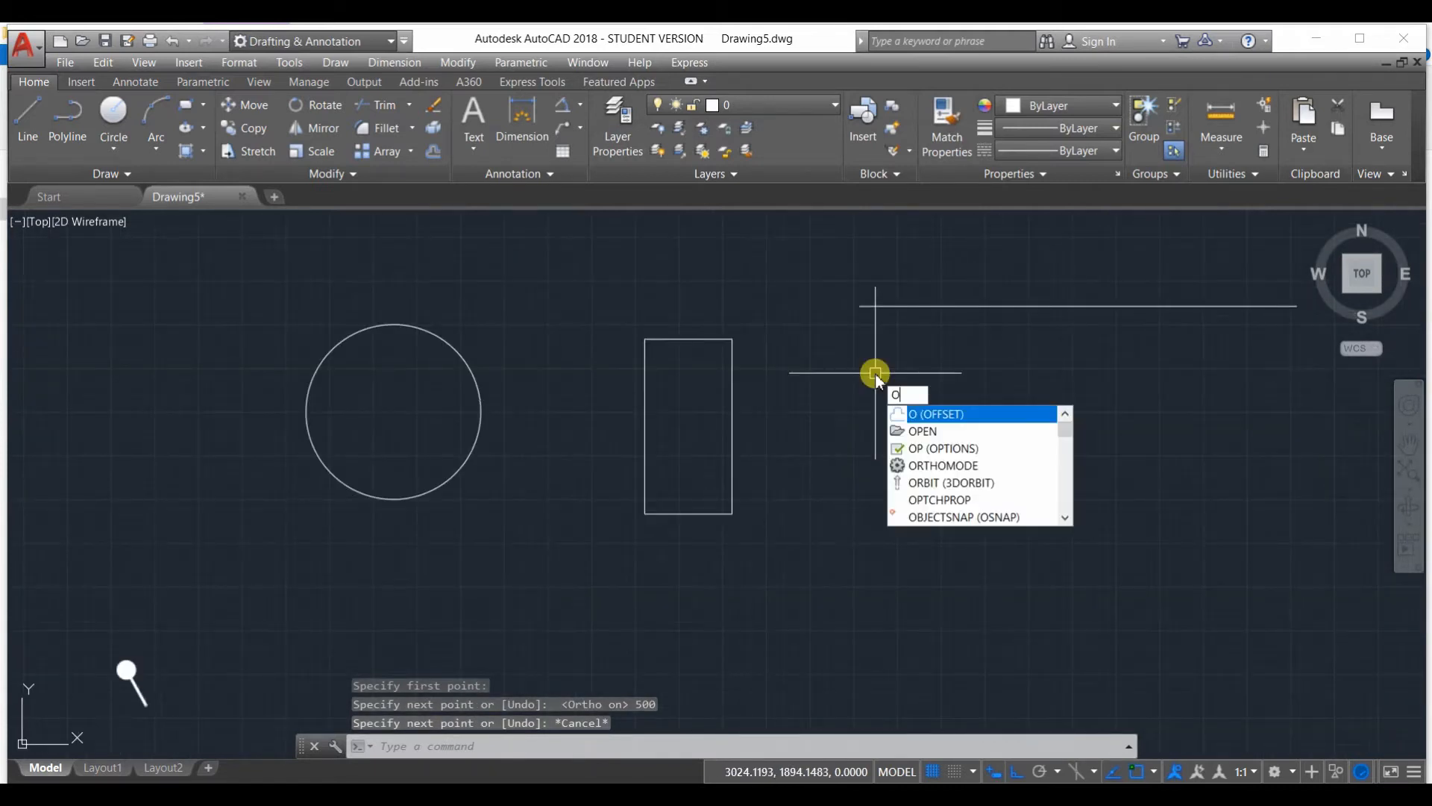
pyautogui.press('Return')
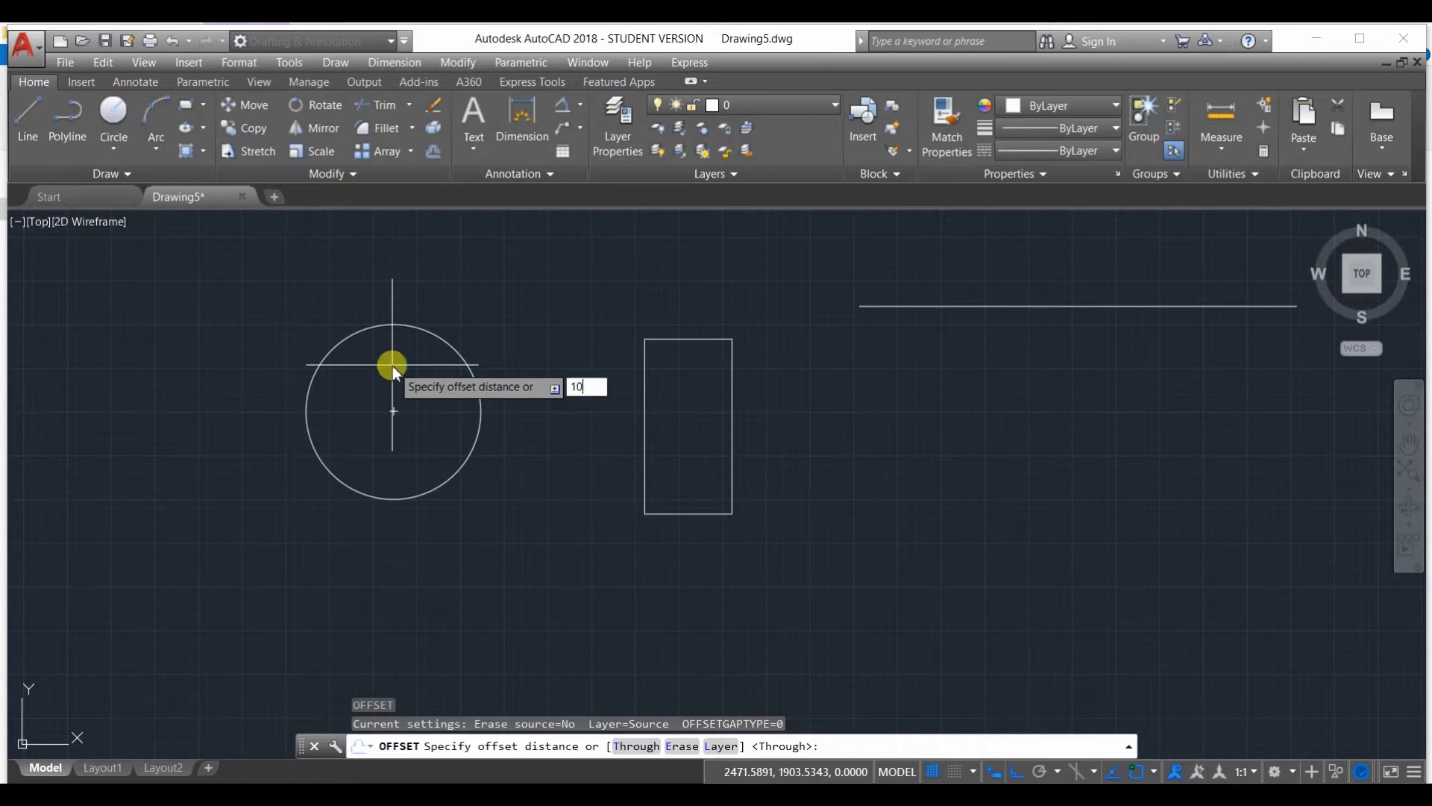
pyautogui.press('Return')
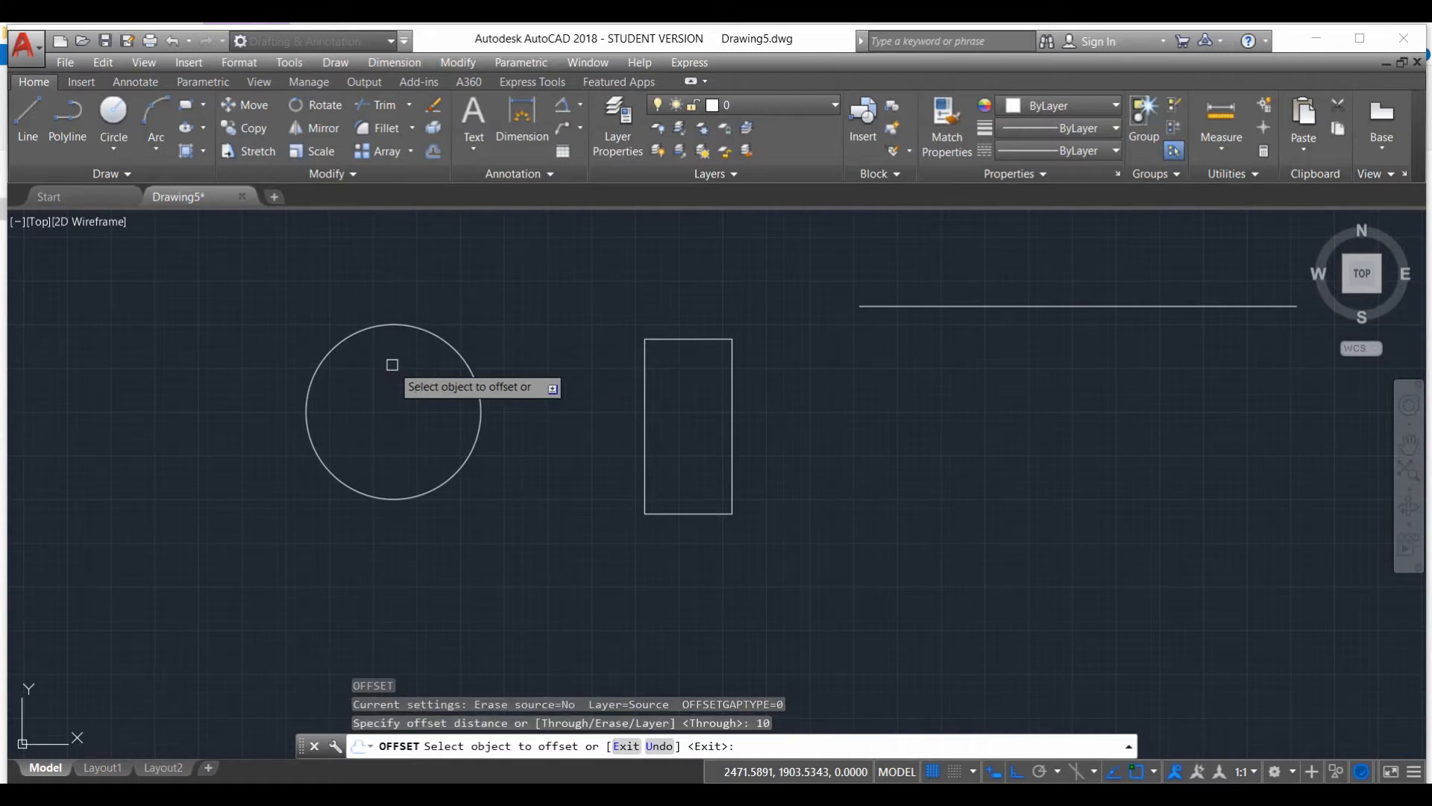
pyautogui.click(426, 329)
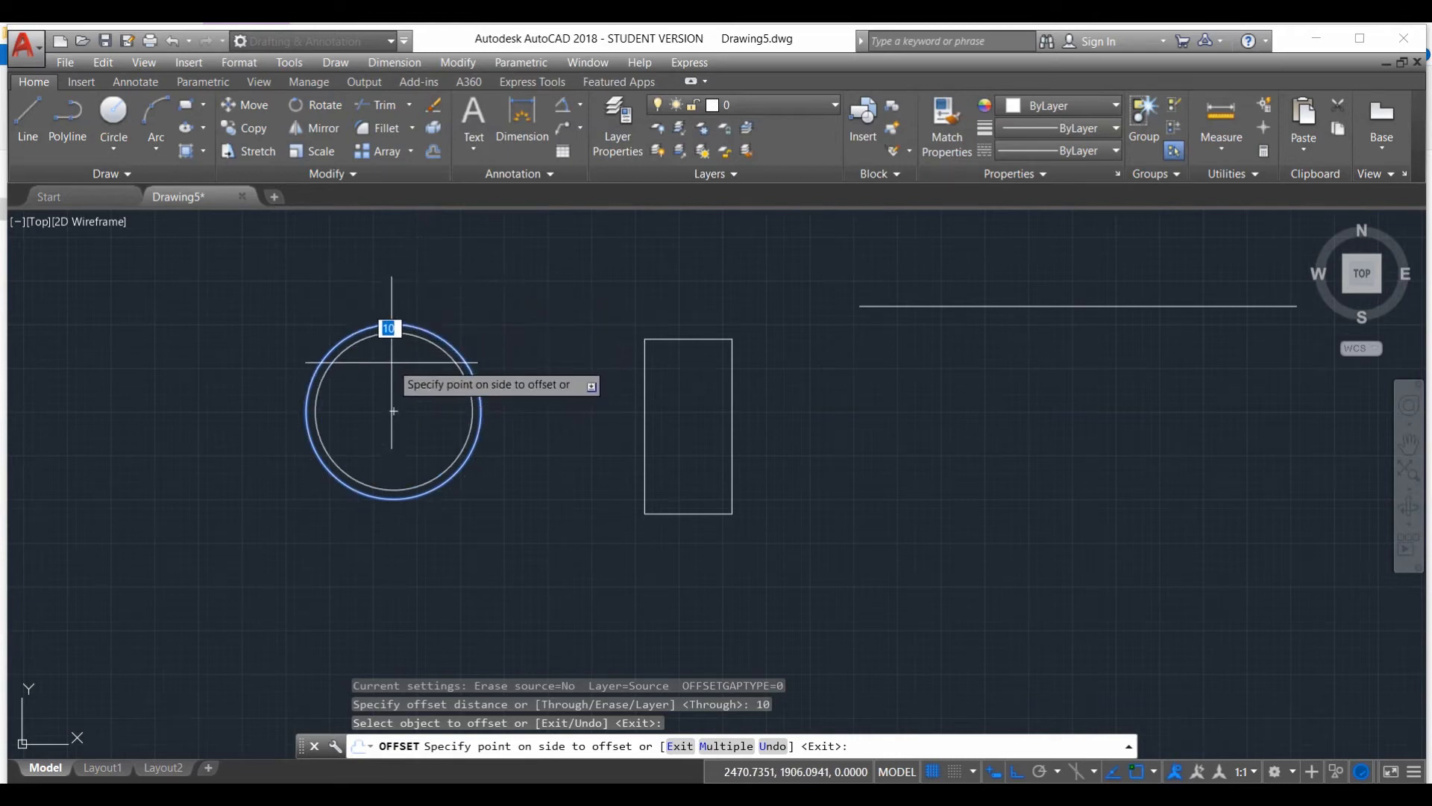
pyautogui.click(393, 411)
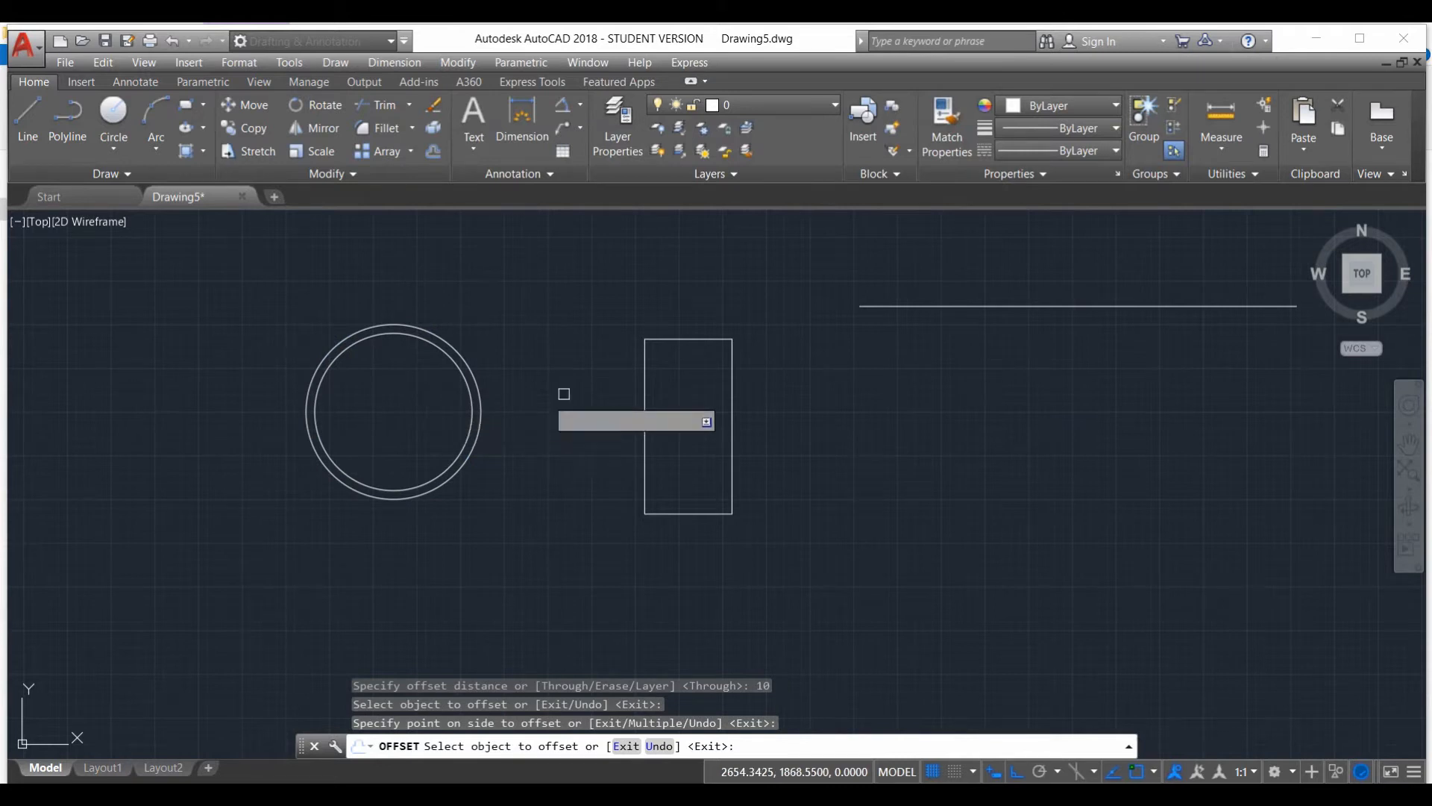
# Offset the rectangle inward and the horizontal line downward at the same distance of 10, and end the Offset command
pyautogui.click(647, 384)
pyautogui.click(690, 392)
pyautogui.click(912, 307)
pyautogui.click(828, 395)
pyautogui.press('Escape')
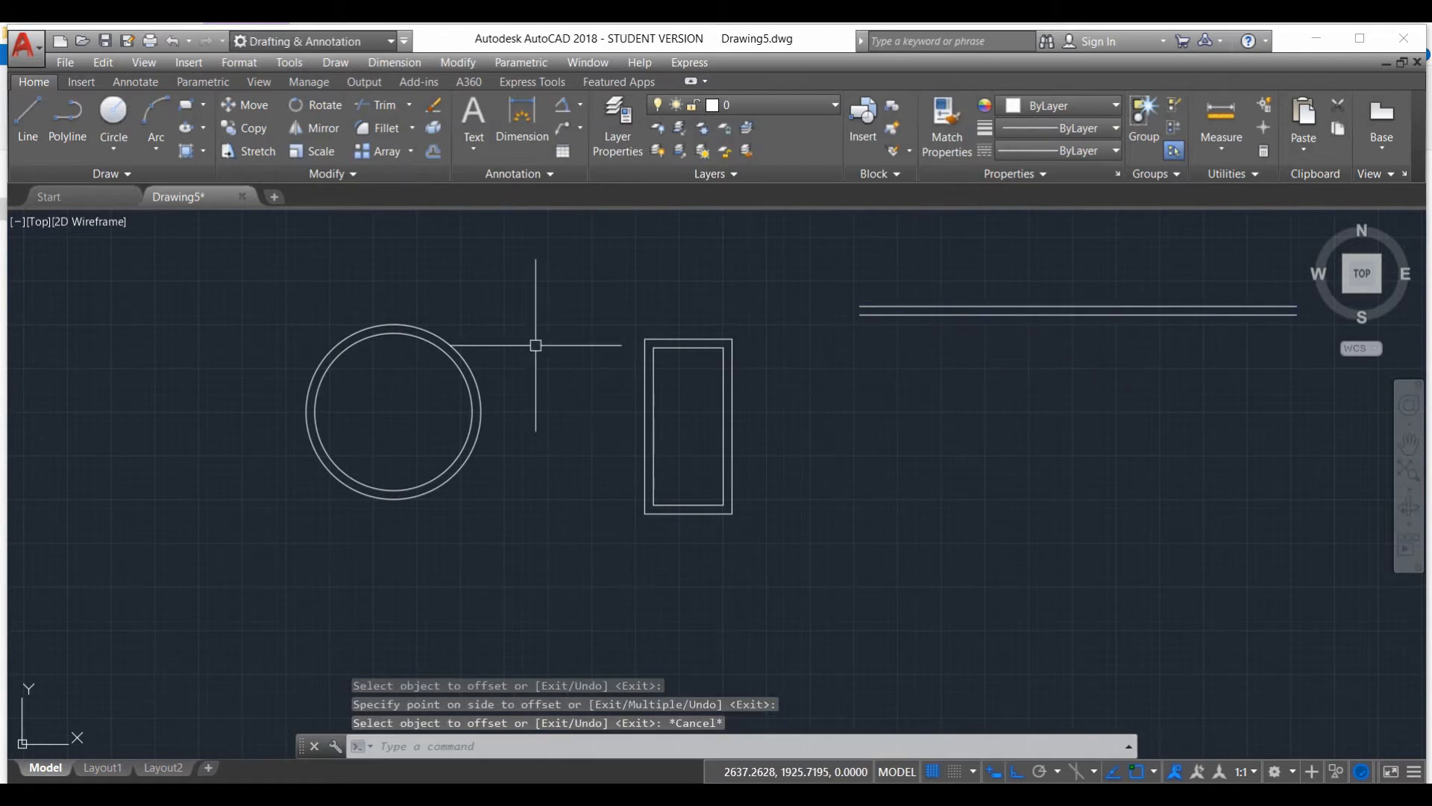
# Start a new Offset with a distance of 20 and offset the outer rectangle outward
pyautogui.scroll(4, 302, 373)
pyautogui.scroll(-4, 517, 415)
pyautogui.scroll(4, 985, 422)
pyautogui.scroll(-5, 553, 371)
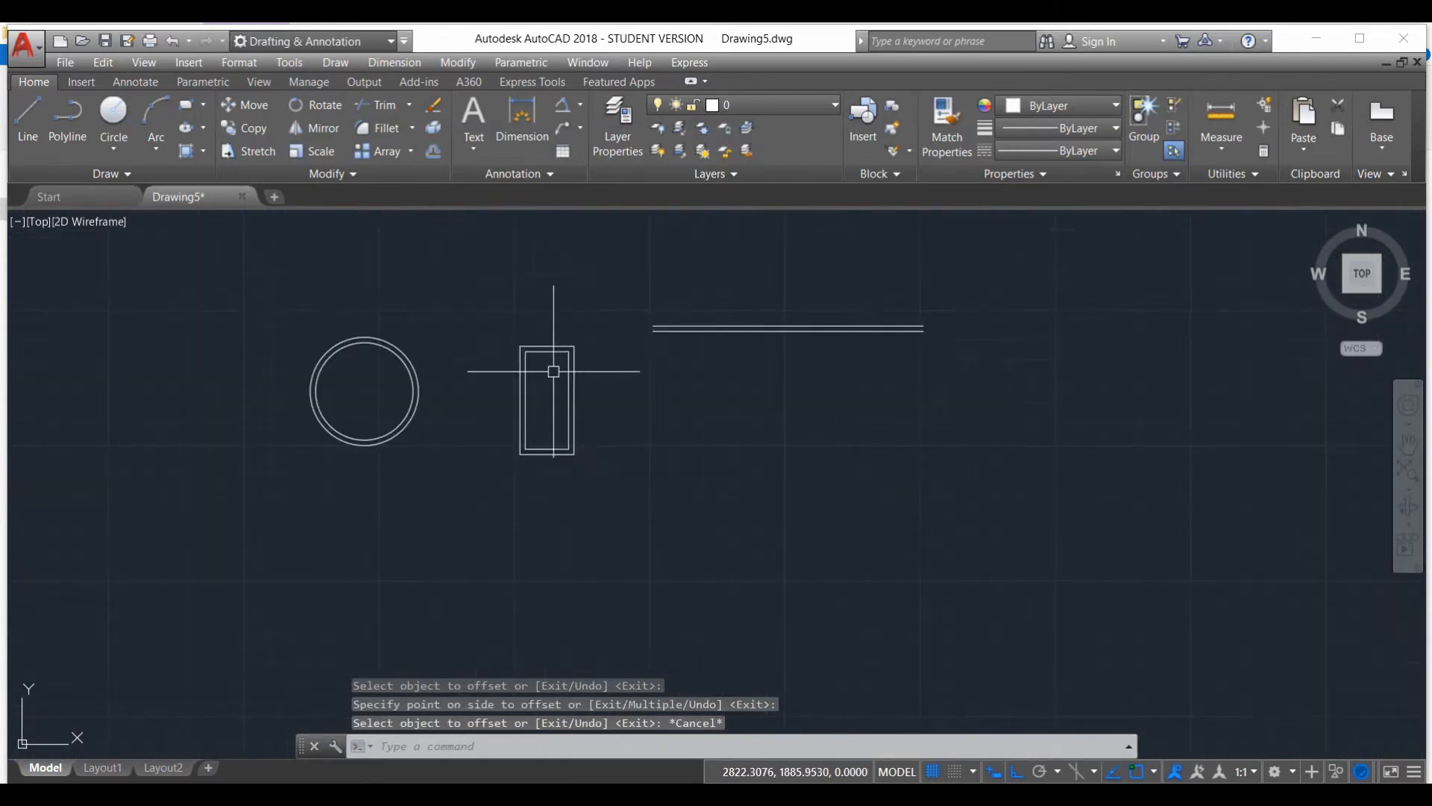
pyautogui.write('o')
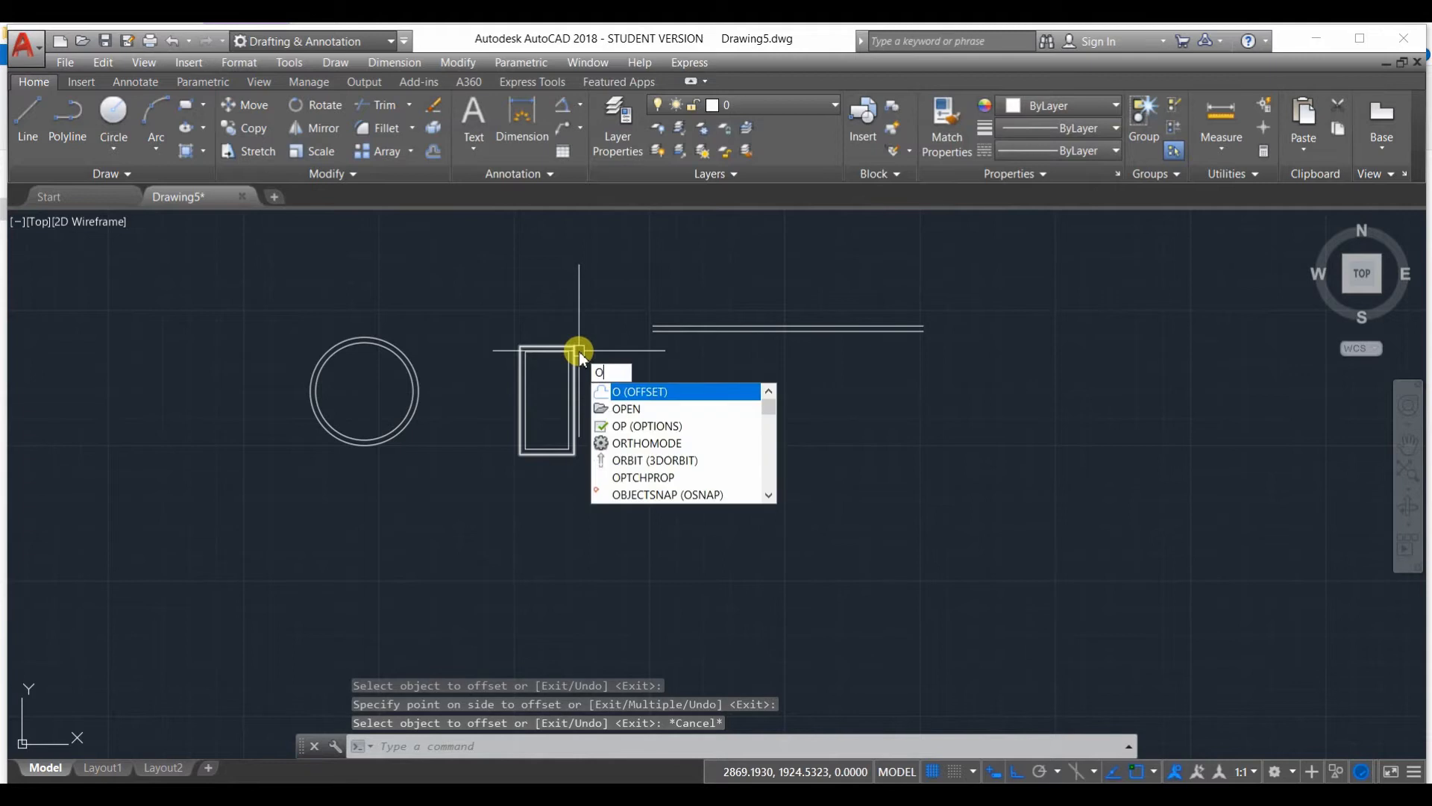
pyautogui.press('Return')
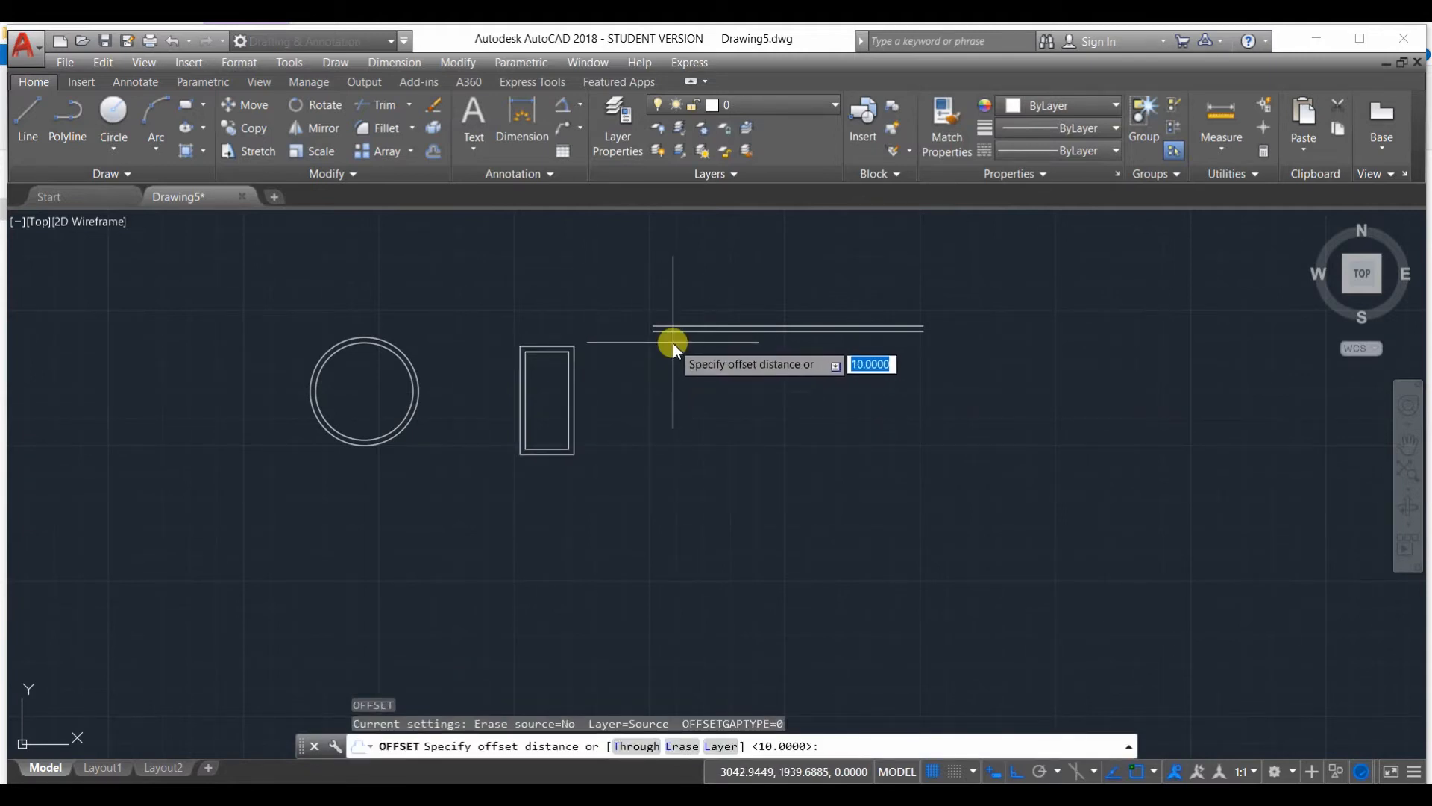
pyautogui.press('Return')
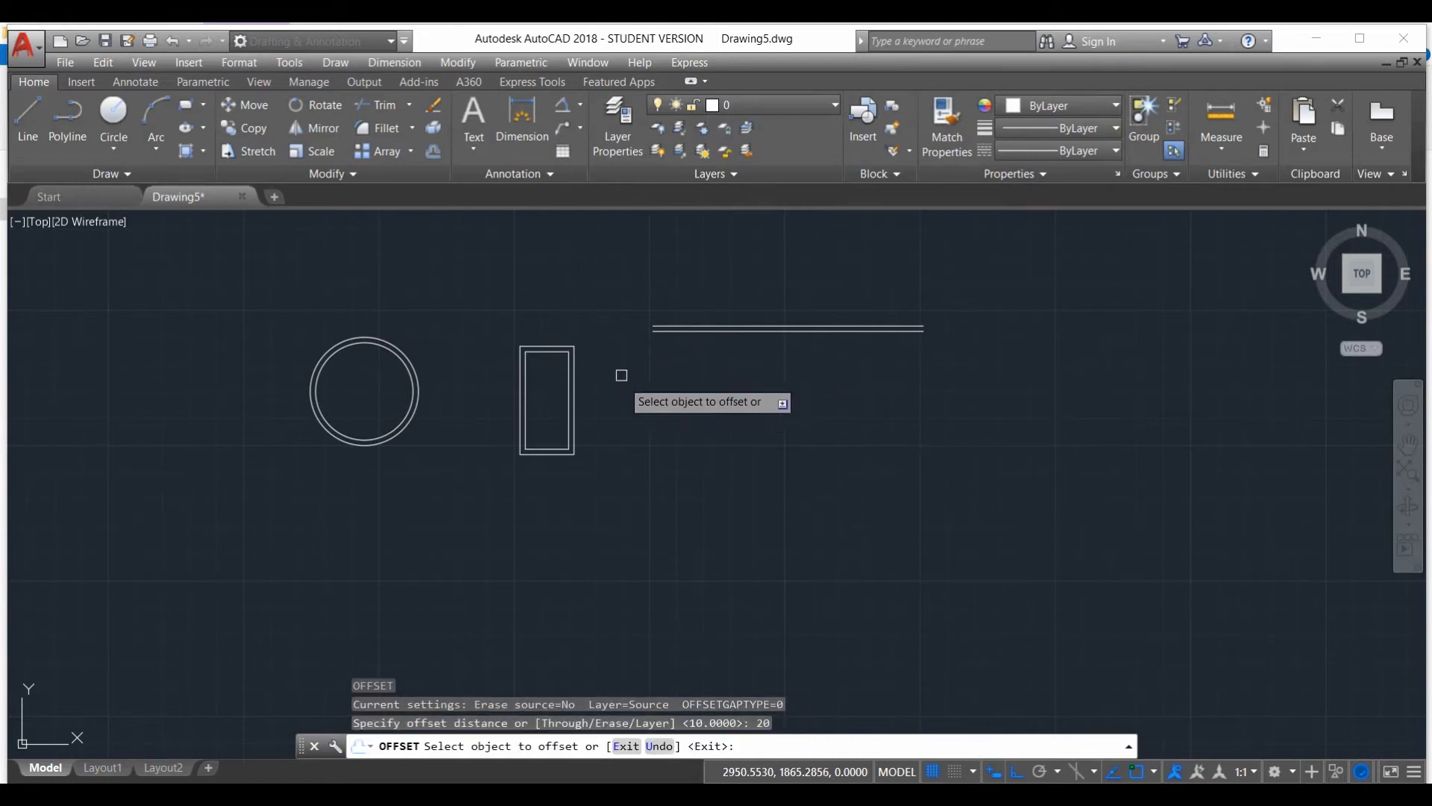
pyautogui.scroll(4, 555, 337)
pyautogui.click(554, 370)
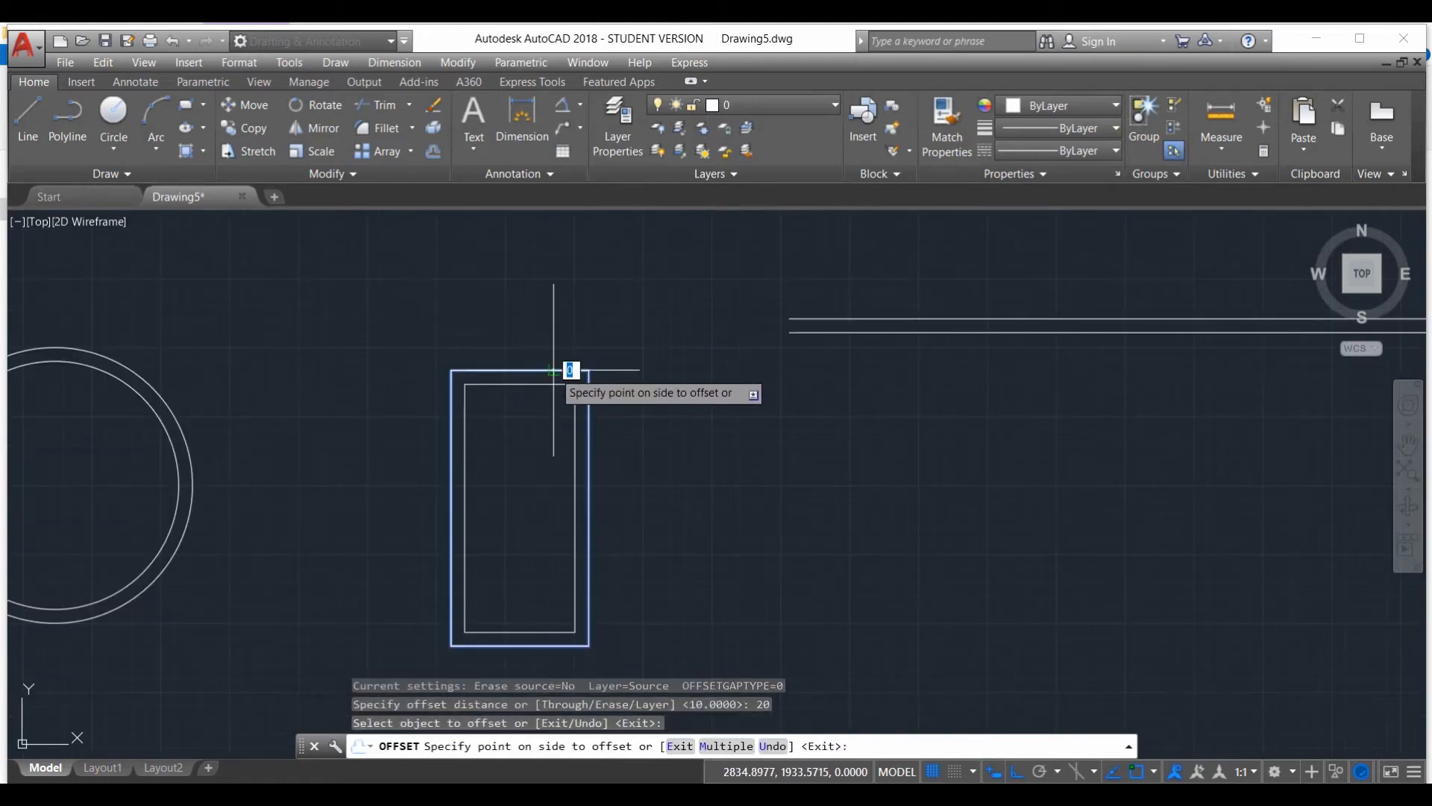
pyautogui.click(556, 332)
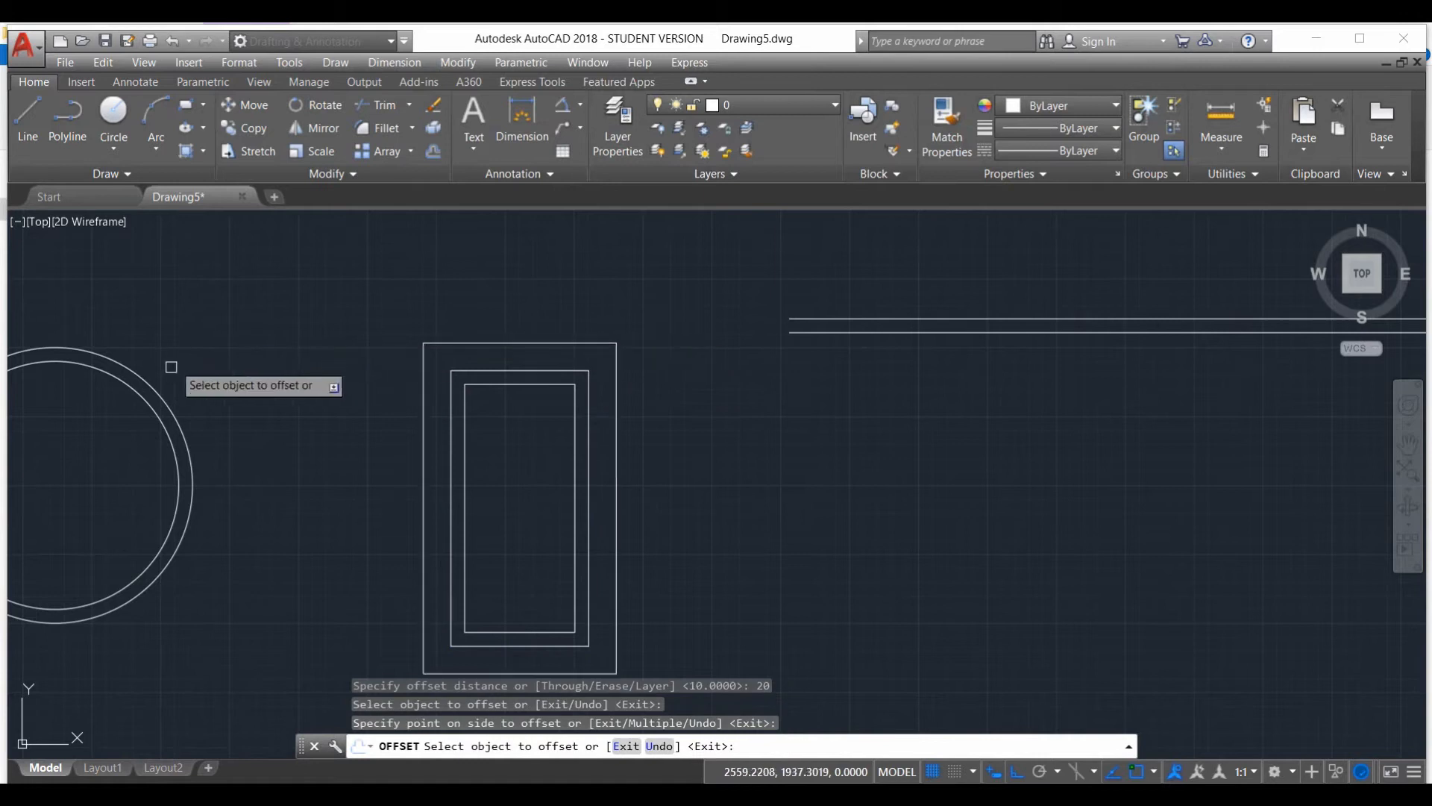
# Offset the outer circle outward and the upper line upward by the same 20 distance, and end the command
pyautogui.click(158, 388)
pyautogui.click(166, 377)
pyautogui.click(908, 319)
pyautogui.click(901, 297)
pyautogui.scroll(-4, 710, 481)
pyautogui.press('Escape')
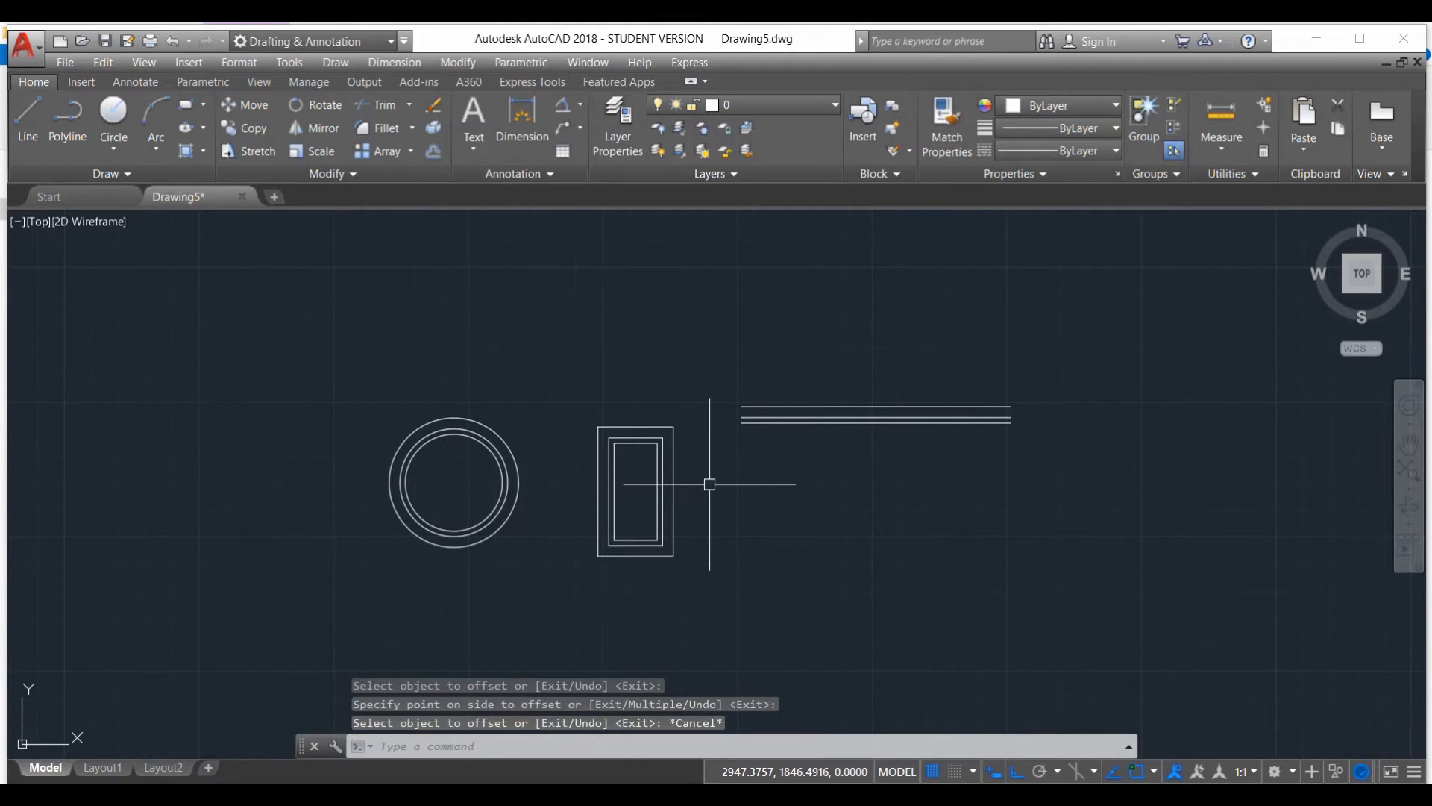
# Offset the outermost rectangle outward six times at a spacing of 20 using Offset's Multiple option
pyautogui.scroll(3, 649, 429)
pyautogui.scroll(-1, 664, 389)
pyautogui.write('o')
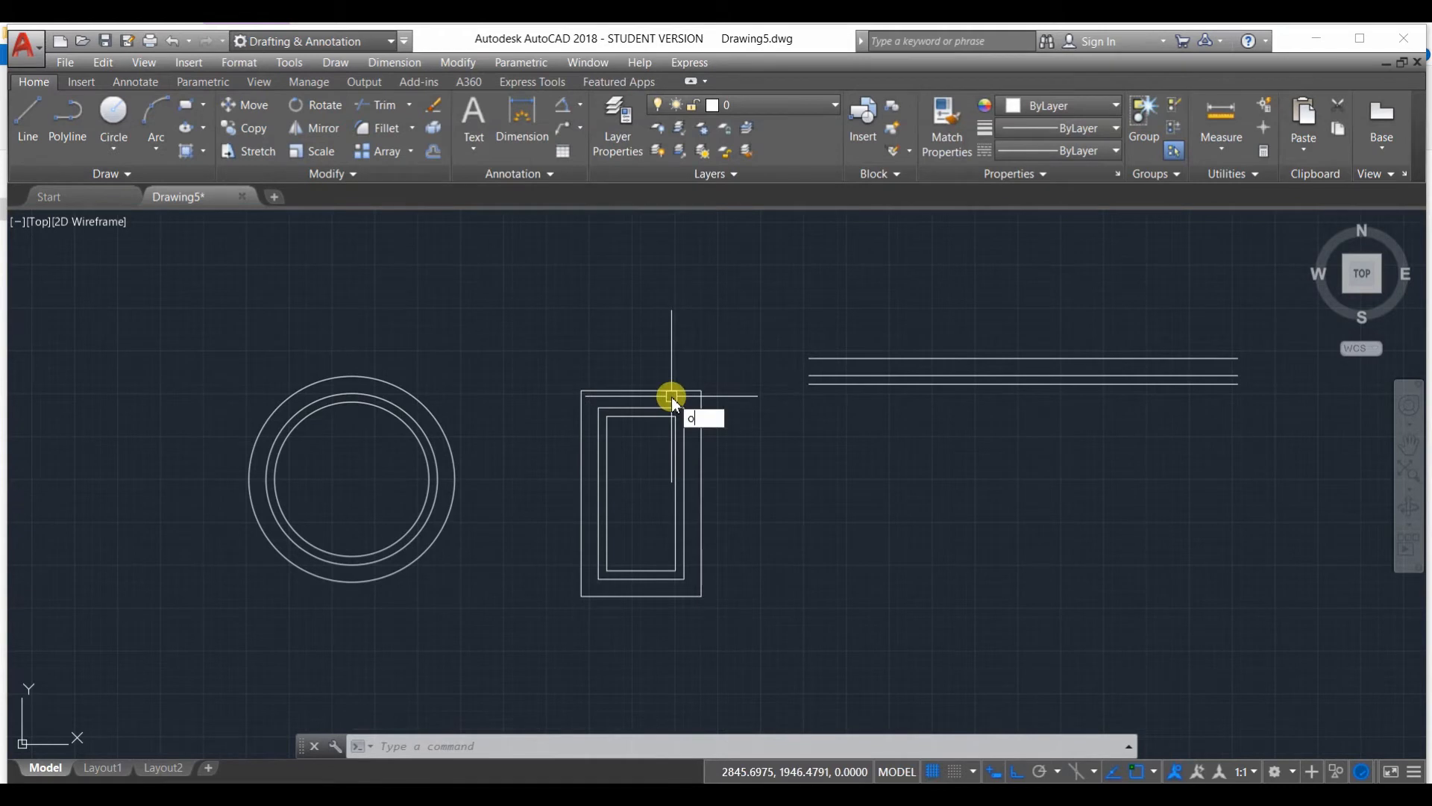
pyautogui.press('Return')
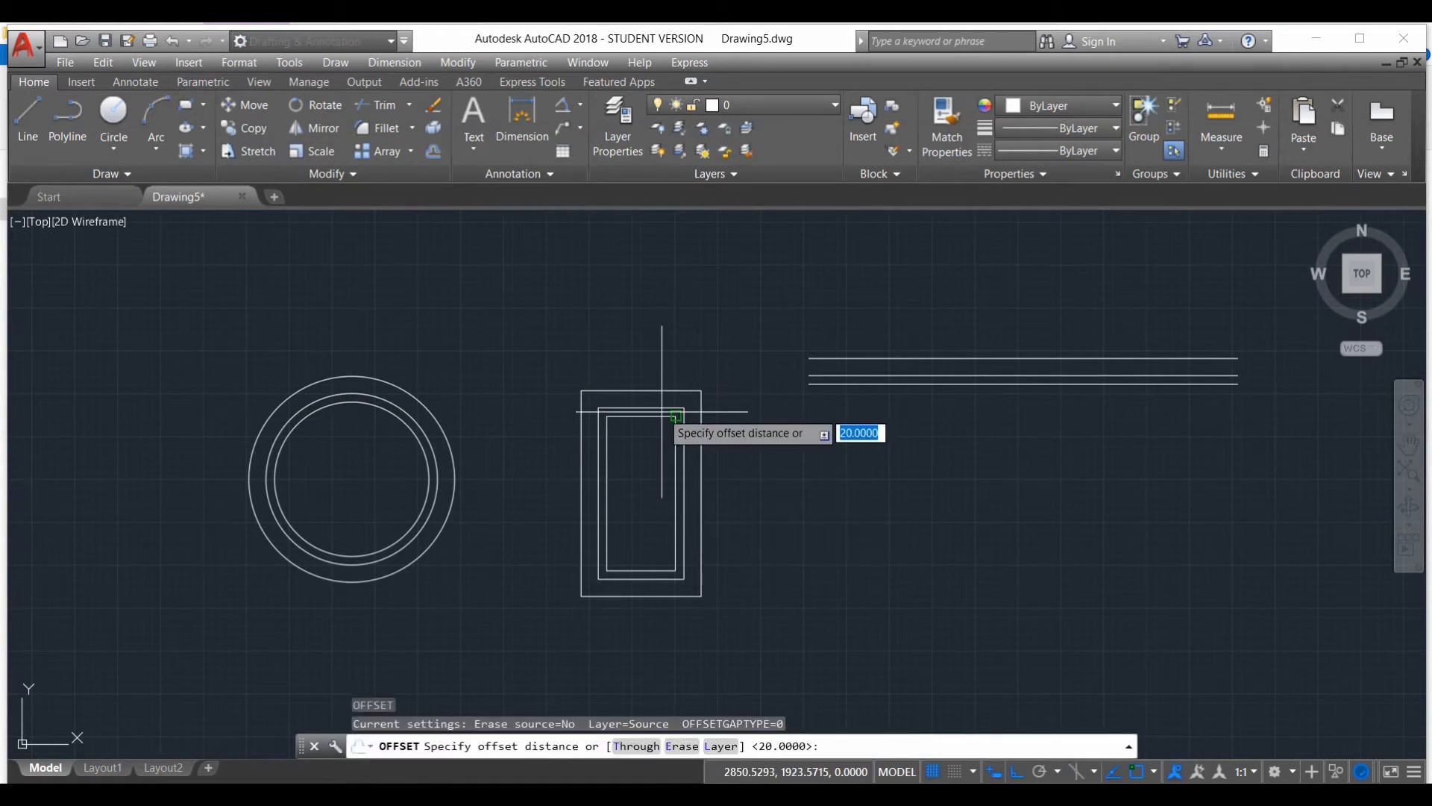
pyautogui.press('Return')
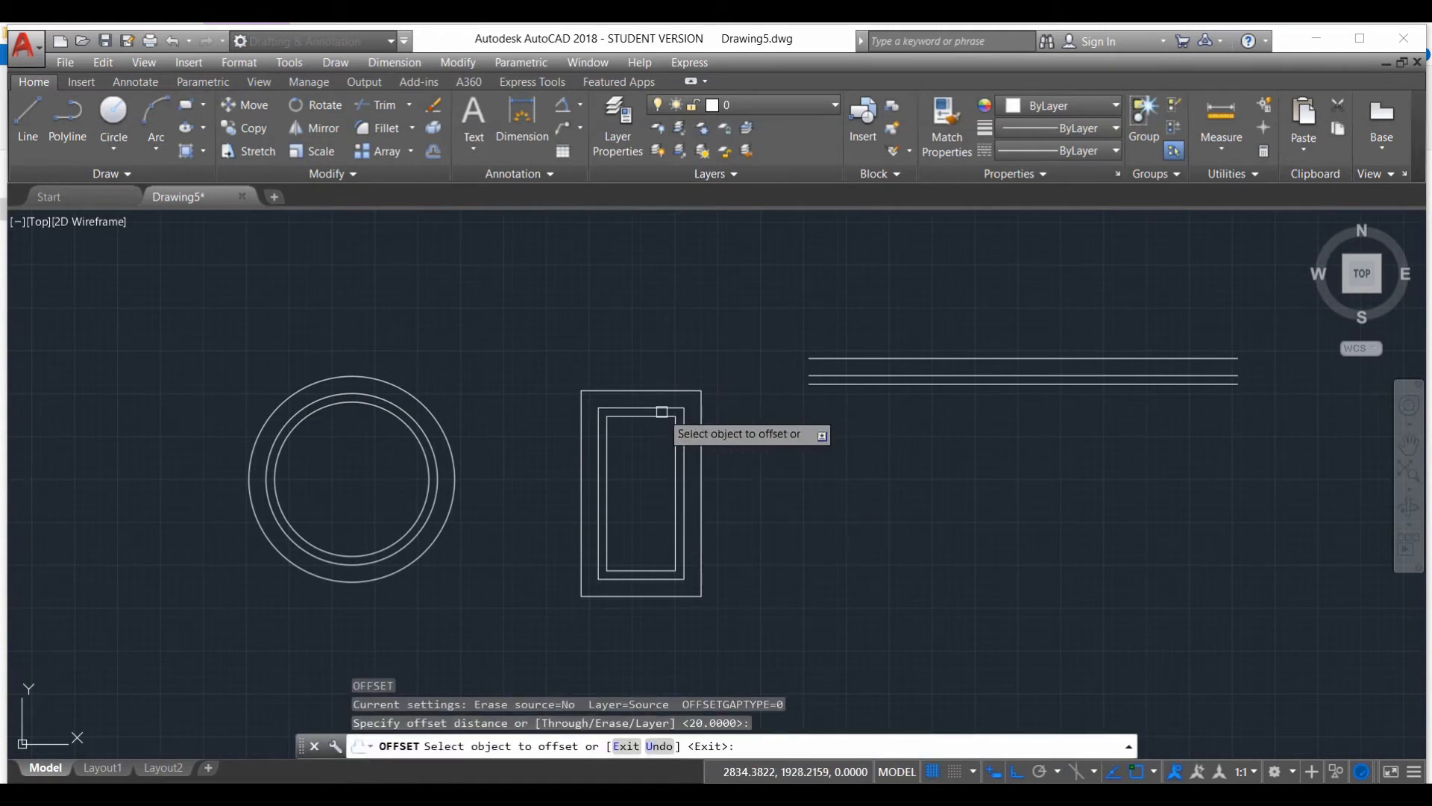
pyautogui.click(657, 390)
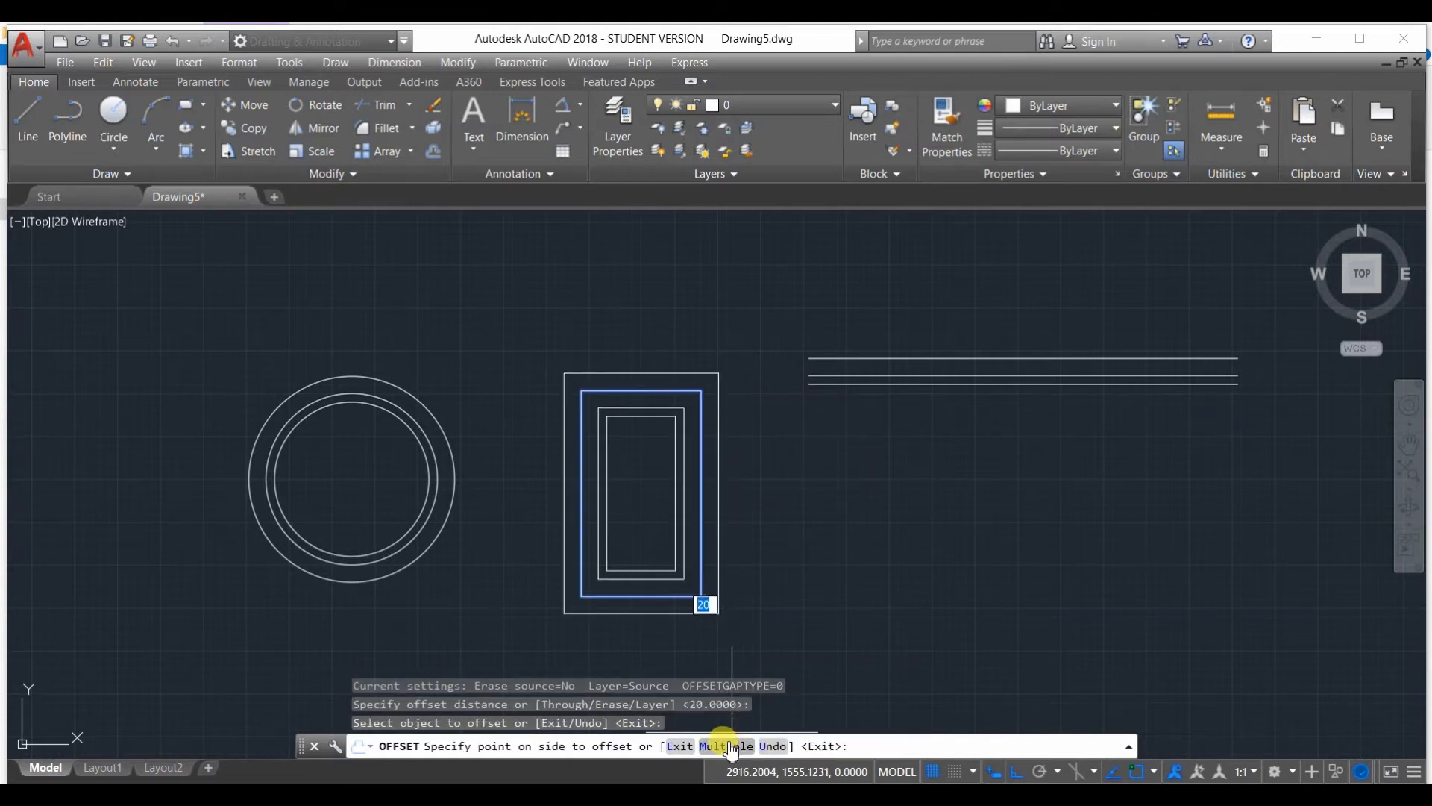
pyautogui.write('m')
pyautogui.press('Return')
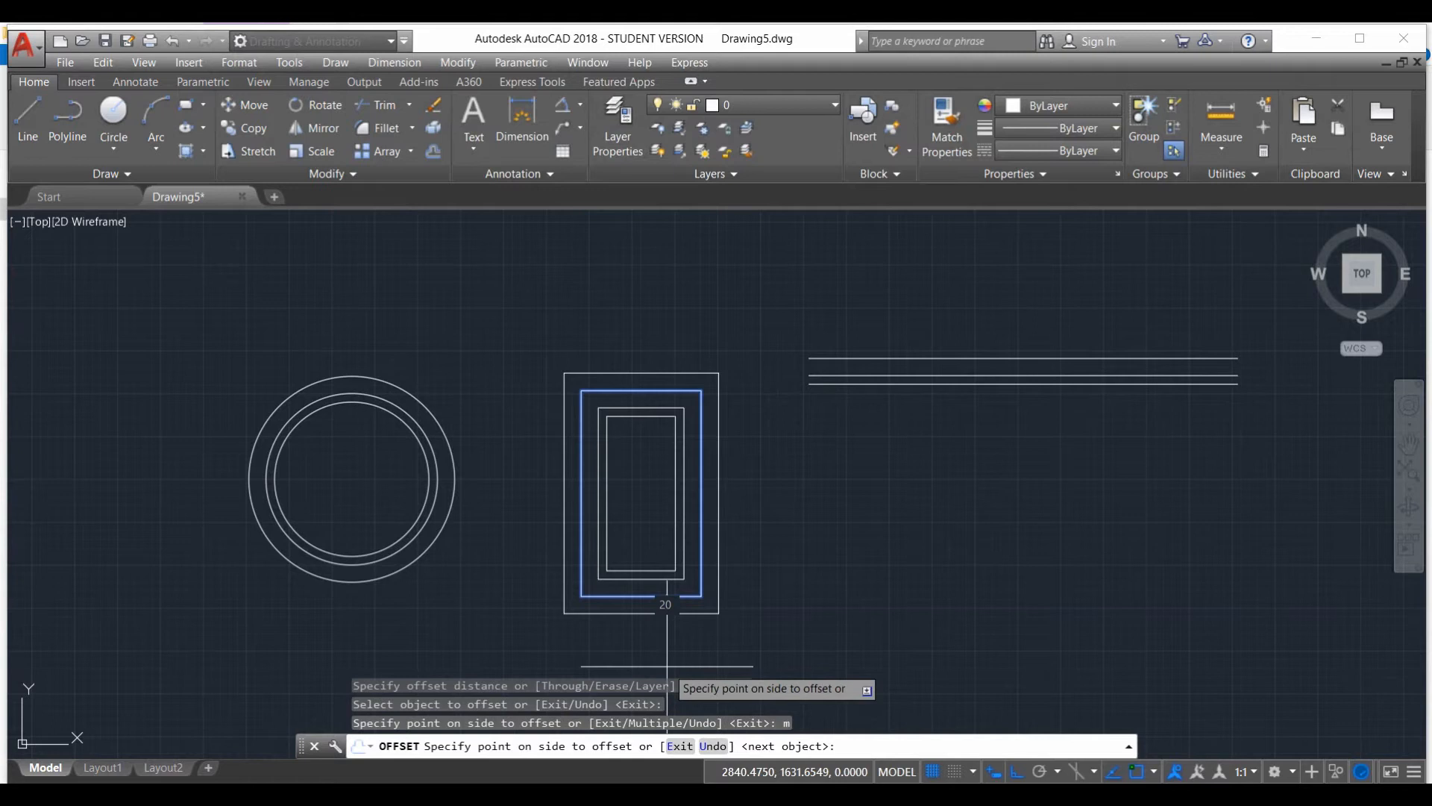
pyautogui.click(646, 364)
pyautogui.click(664, 291)
pyautogui.click(623, 308)
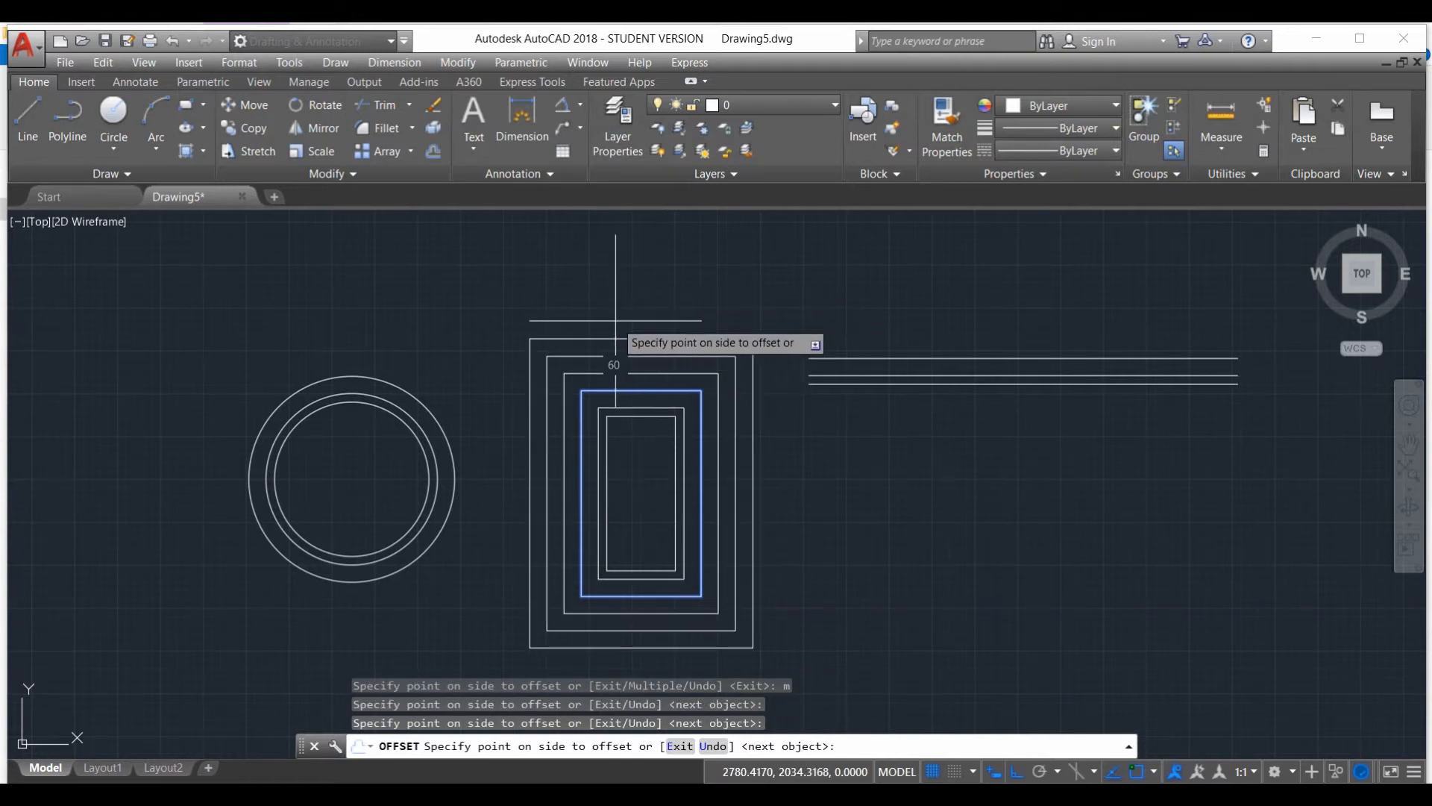
pyautogui.click(601, 272)
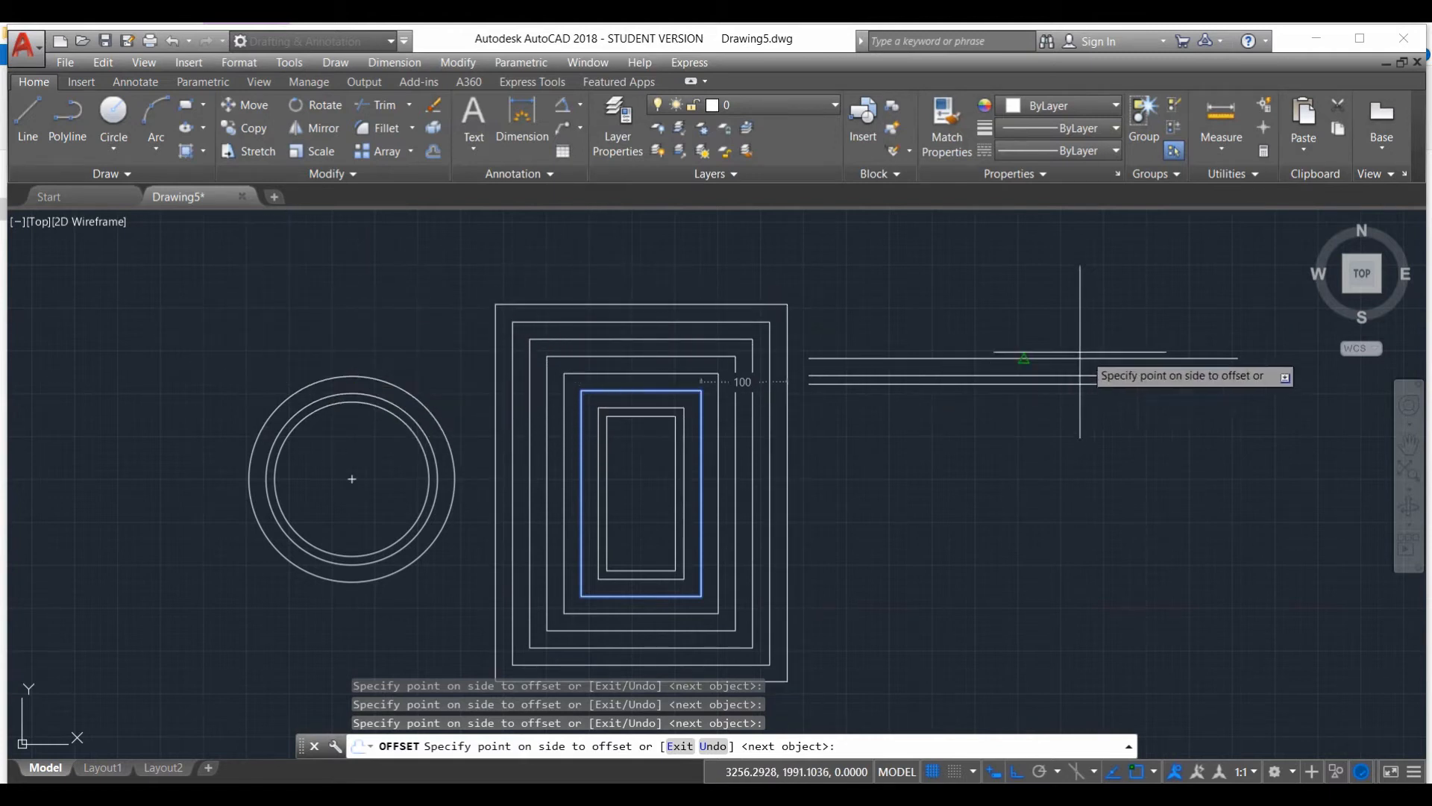
pyautogui.click(1024, 358)
pyautogui.click(1024, 318)
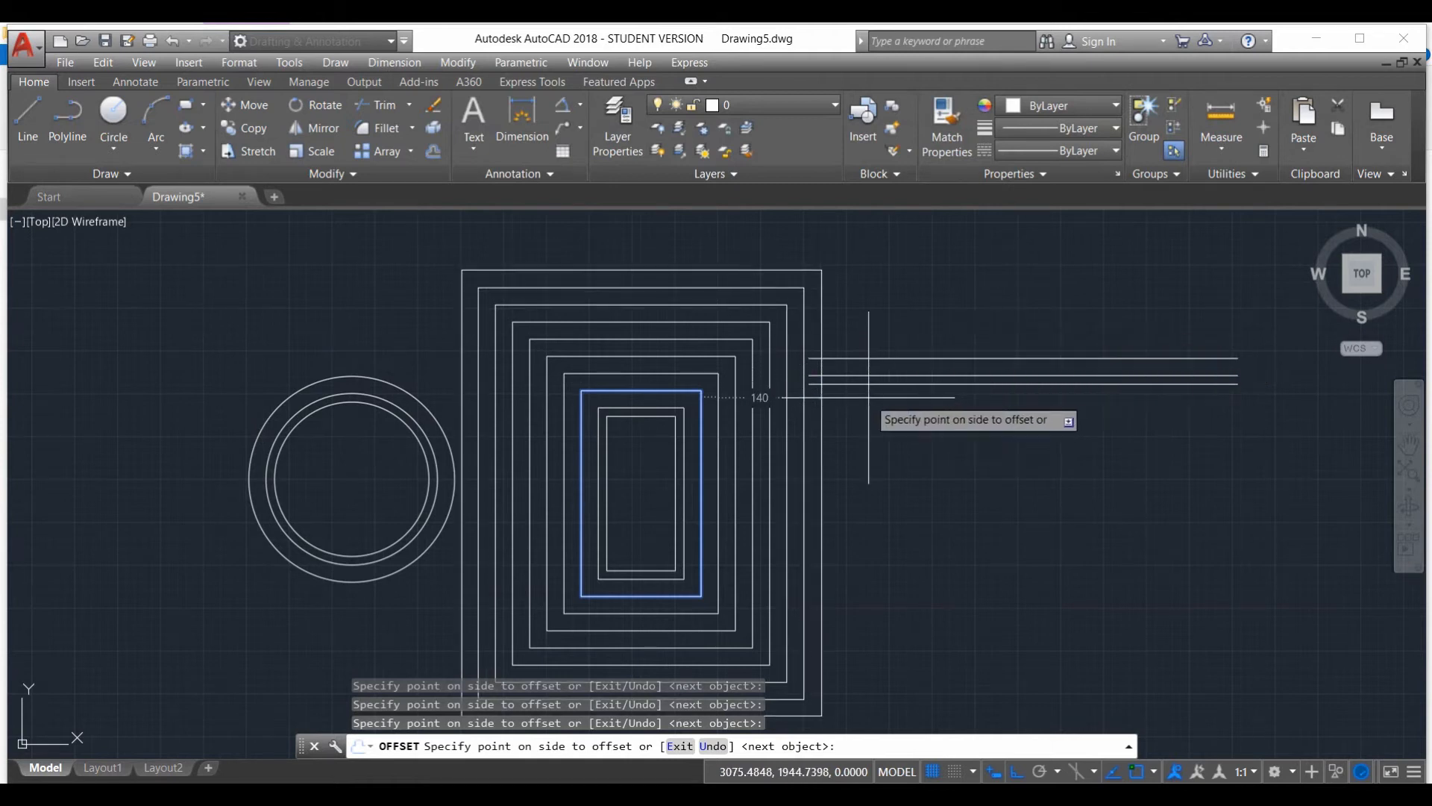
pyautogui.press('Escape')
pyautogui.scroll(-3, 866, 393)
pyautogui.scroll(3, 742, 470)
pyautogui.scroll(-2, 626, 477)
pyautogui.scroll(3, 626, 477)
pyautogui.scroll(-3, 636, 463)
pyautogui.scroll(3, 627, 476)
pyautogui.scroll(-3, 620, 472)
pyautogui.scroll(2, 723, 468)
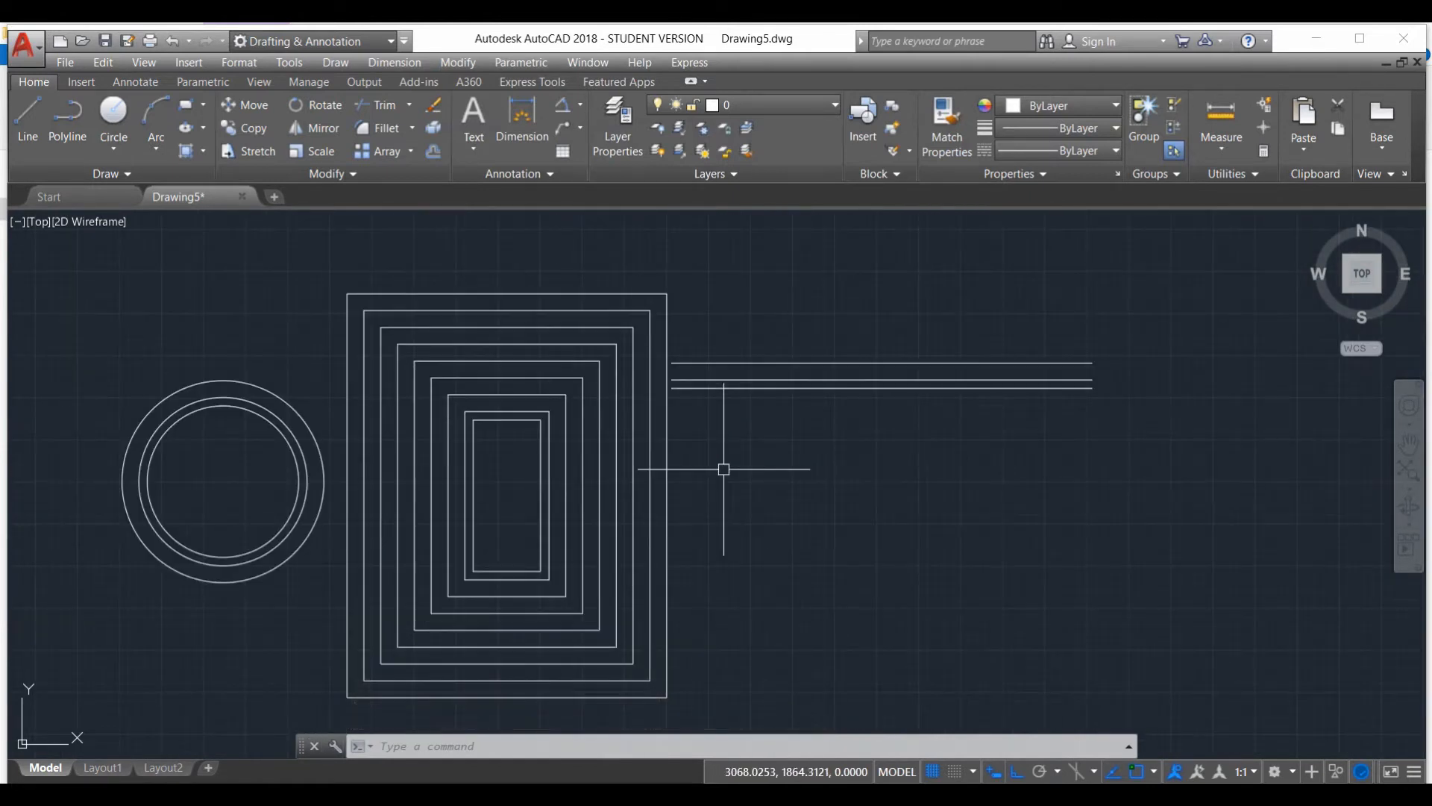
pyautogui.scroll(-2, 656, 419)
pyautogui.scroll(4, 447, 432)
pyautogui.scroll(-3, 289, 406)
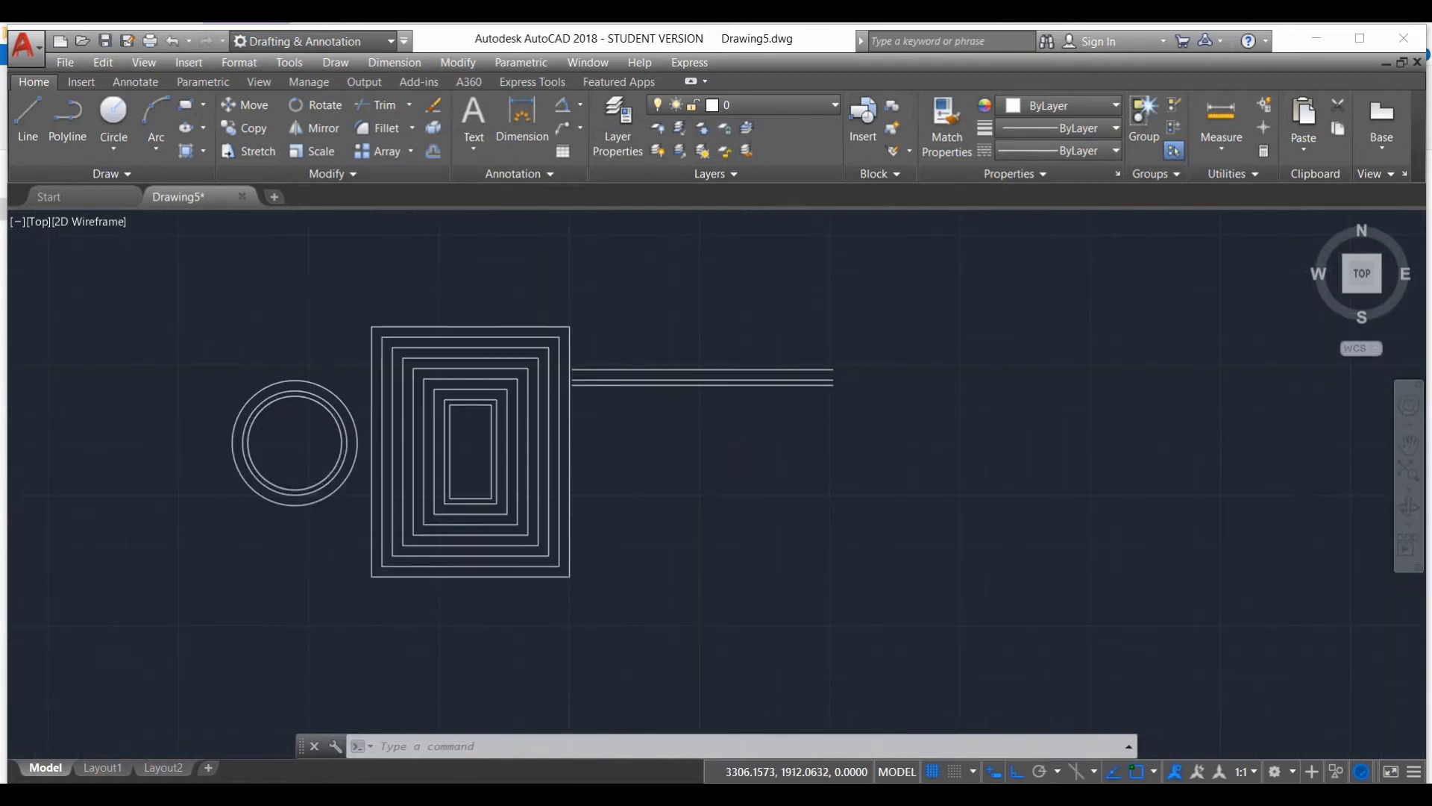
pyautogui.scroll(4, 727, 409)
pyautogui.scroll(-4, 721, 398)
pyautogui.scroll(2, 661, 389)
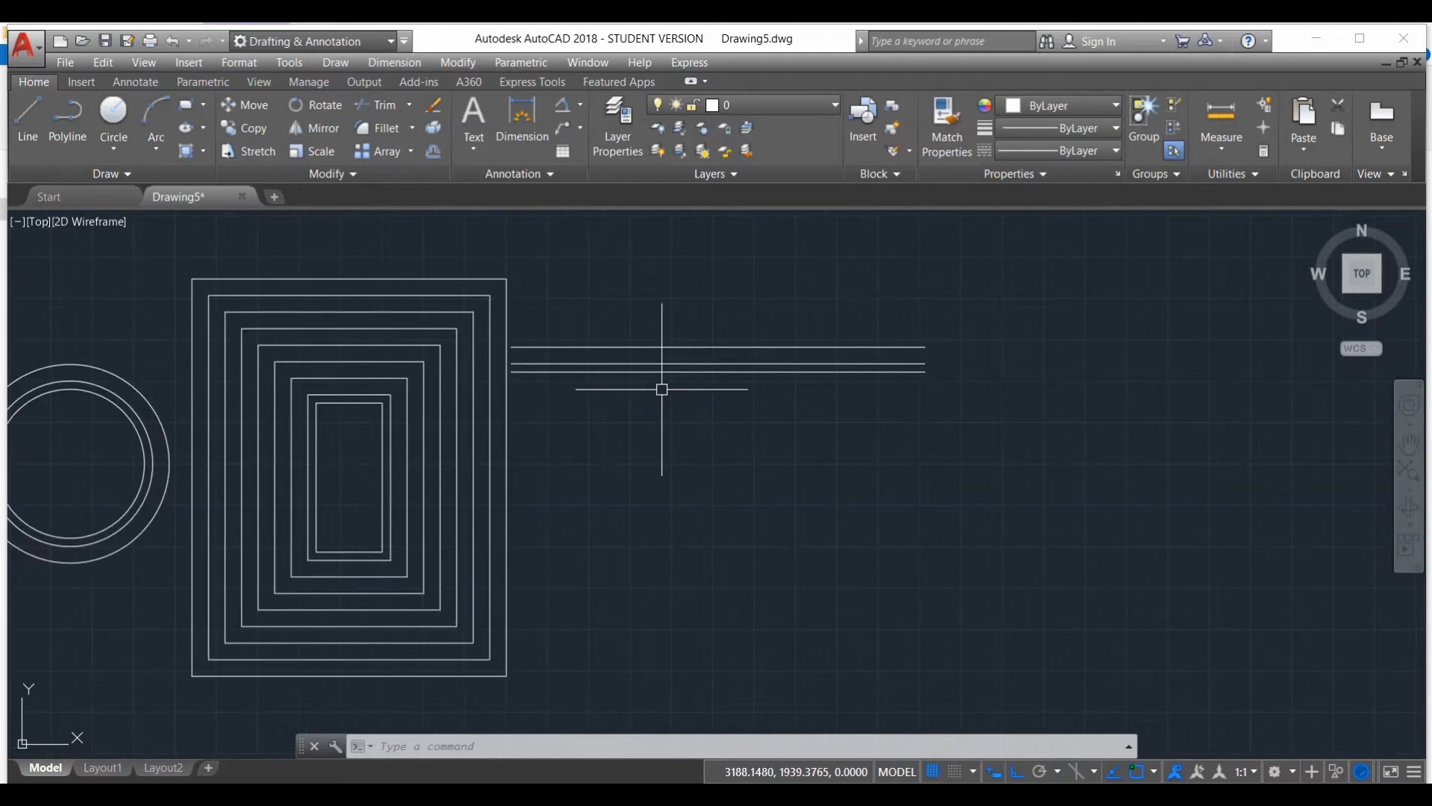
# Draw a line across the upper part of the nested rectangles, extending past both sides of the outermost one
pyautogui.click(30, 118)
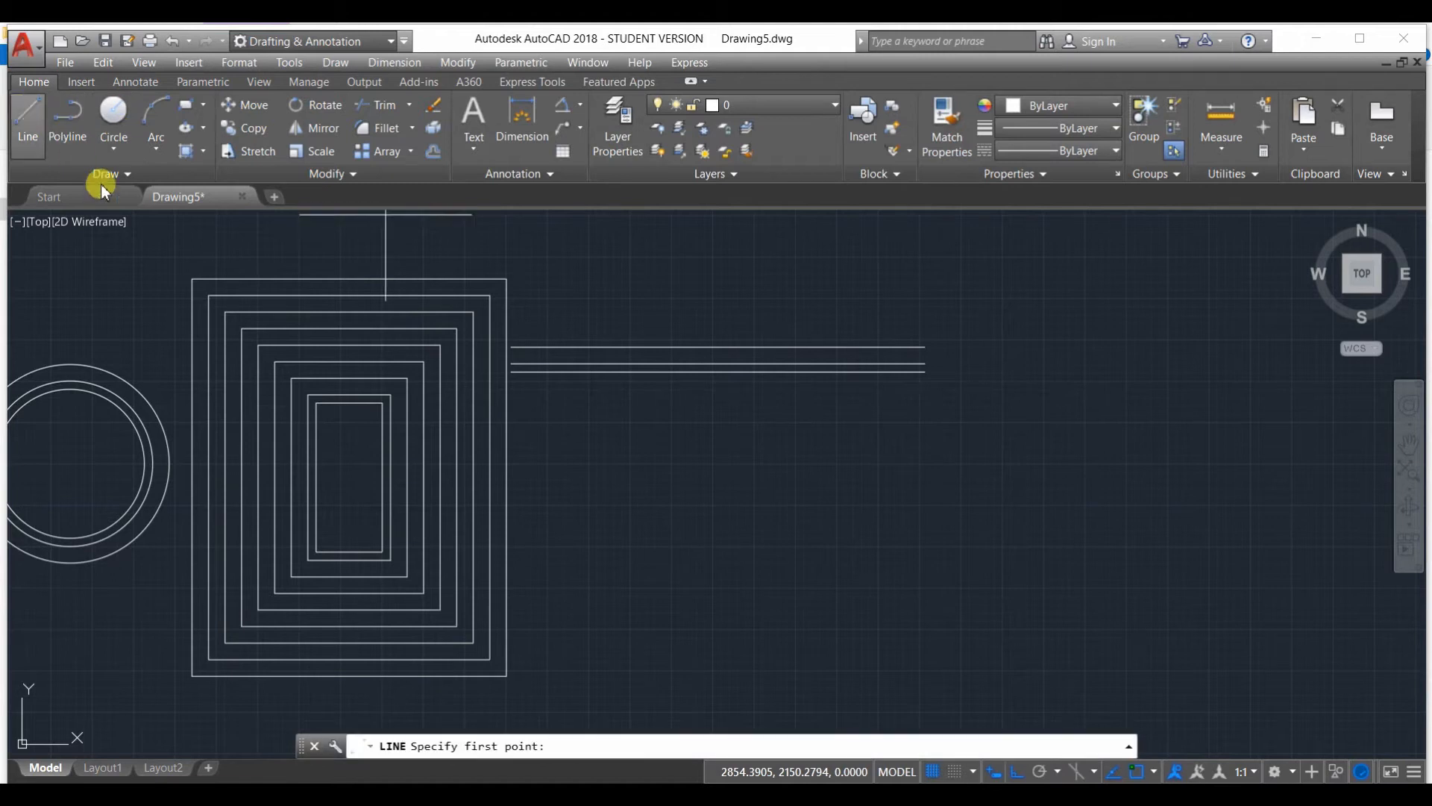
pyautogui.click(160, 295)
pyautogui.click(558, 282)
pyautogui.rightClick(619, 256)
pyautogui.click(654, 265)
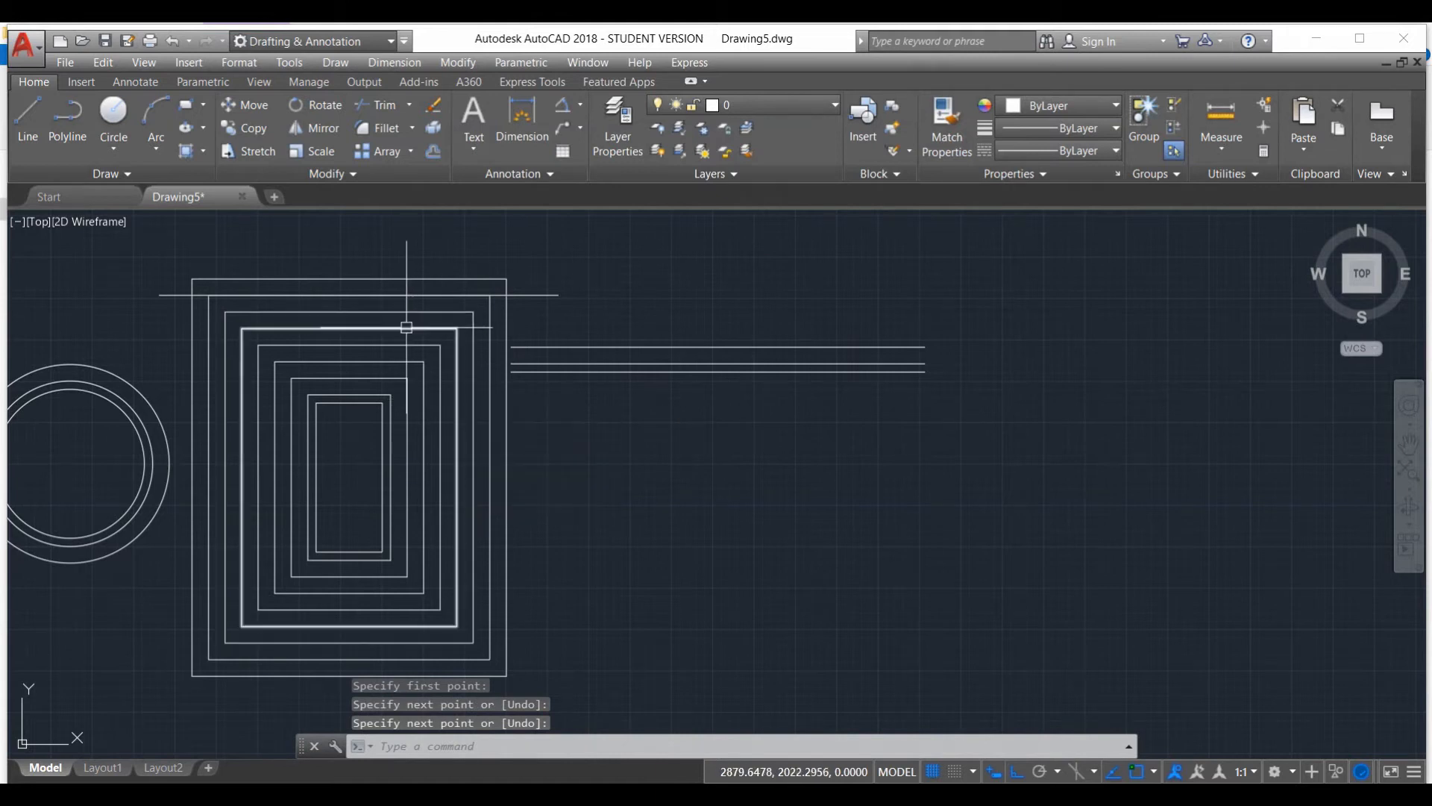
# Offset the new line downward three times at a distance of 20, each time from the lowest copy
pyautogui.write('o')
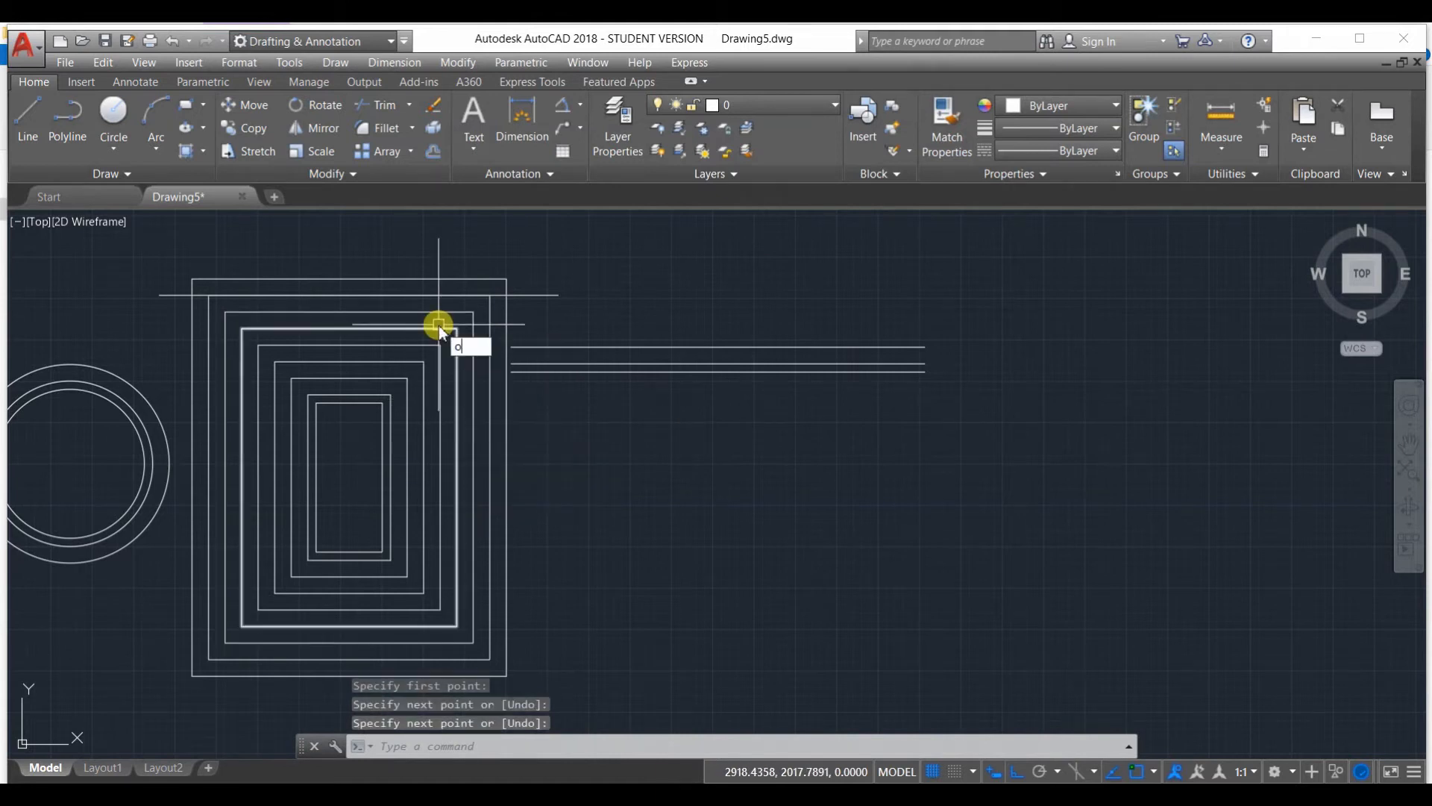
pyautogui.press('Return')
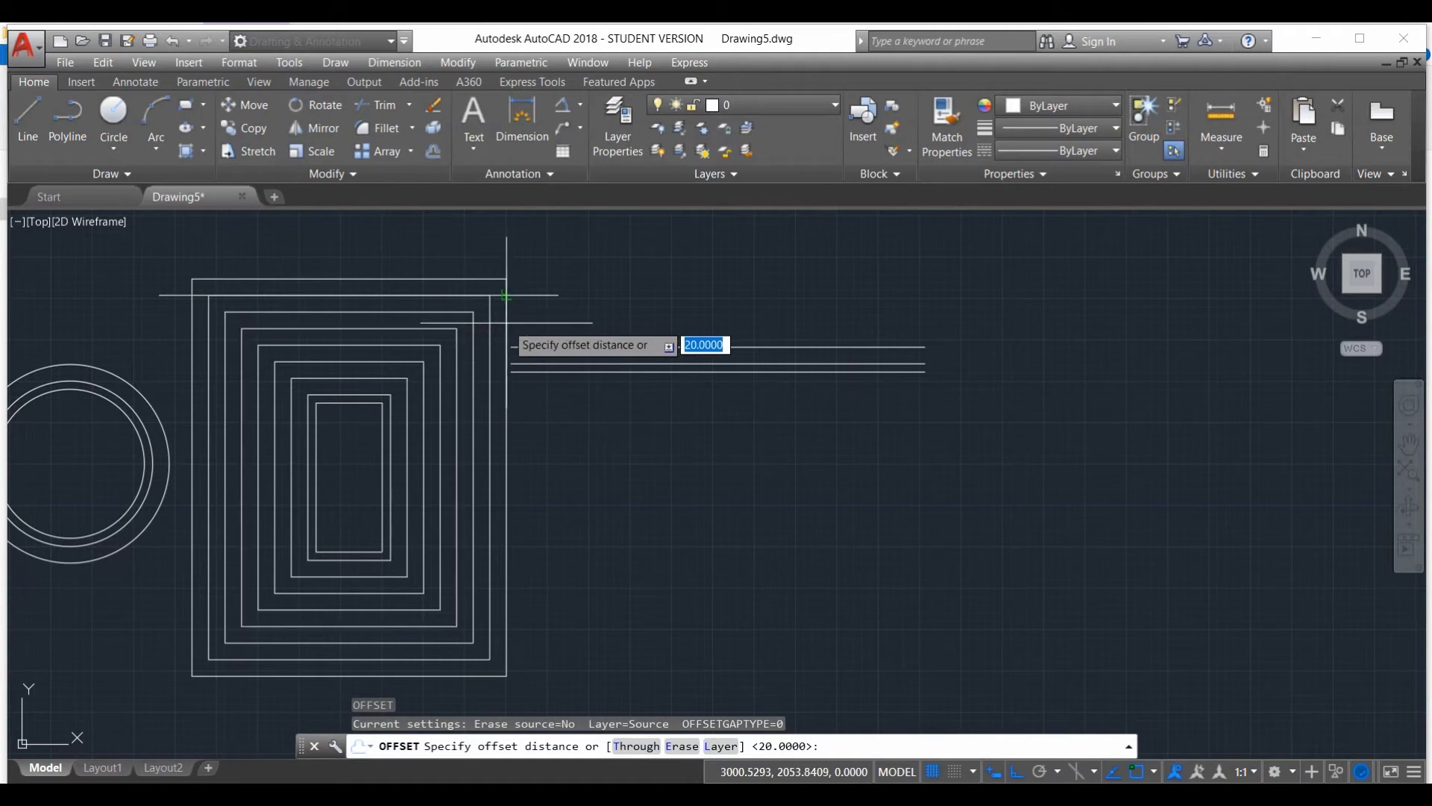
pyautogui.press('Return')
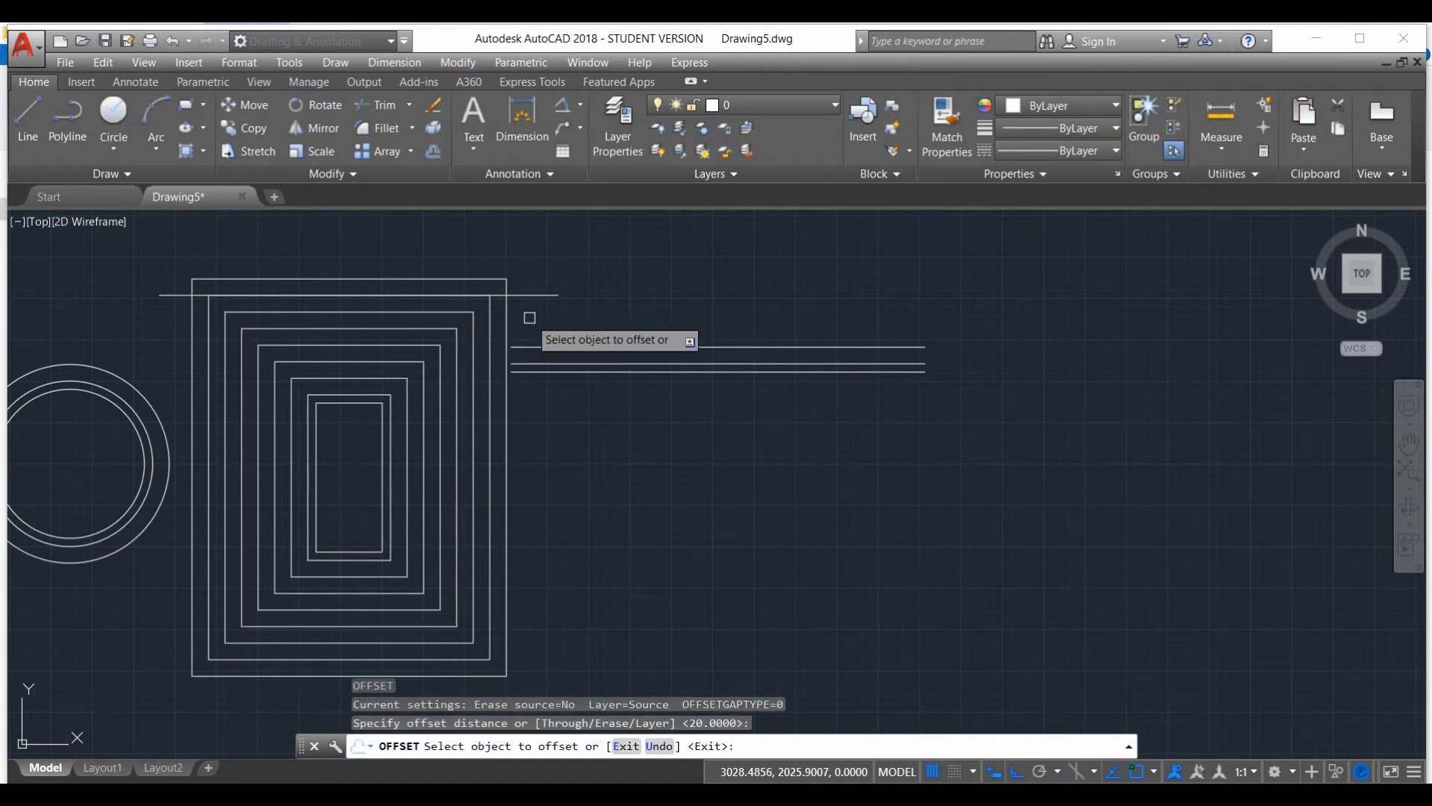
pyautogui.click(530, 296)
pyautogui.click(530, 329)
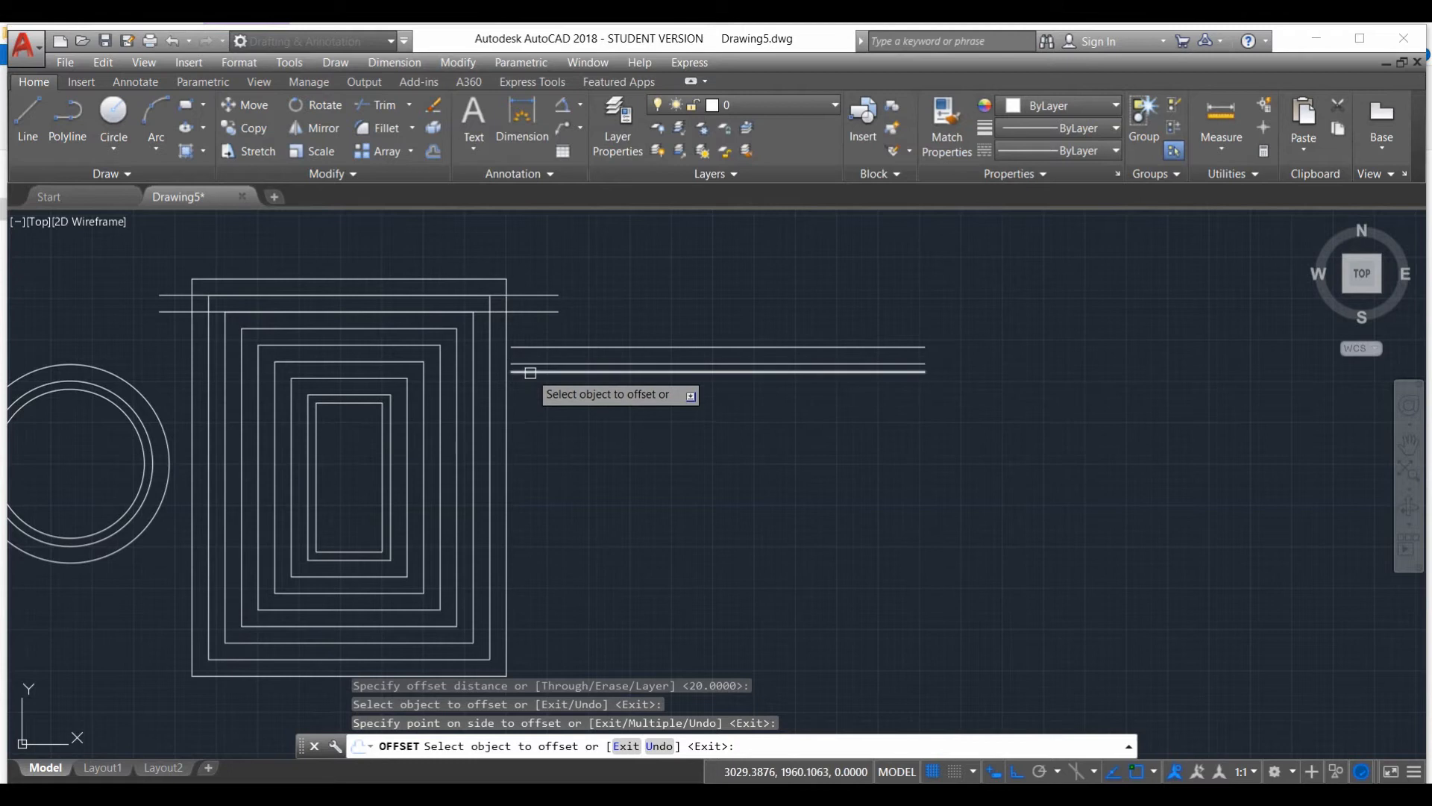
pyautogui.click(541, 314)
pyautogui.click(525, 345)
pyautogui.click(515, 328)
pyautogui.click(519, 365)
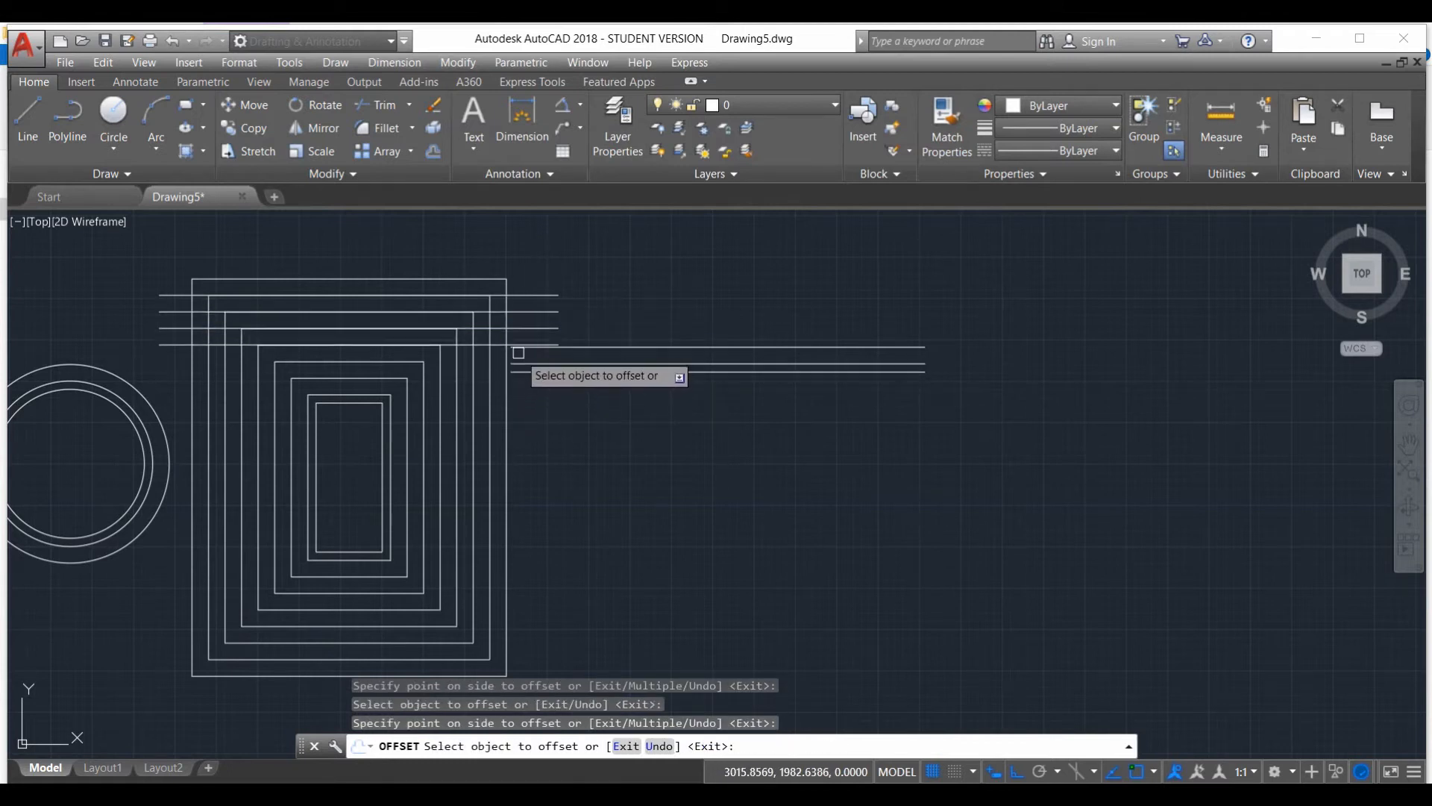
# Add five more downward offsets of the lowest crossing line at the same 20 distance and end the Offset command
pyautogui.click(499, 347)
pyautogui.click(494, 410)
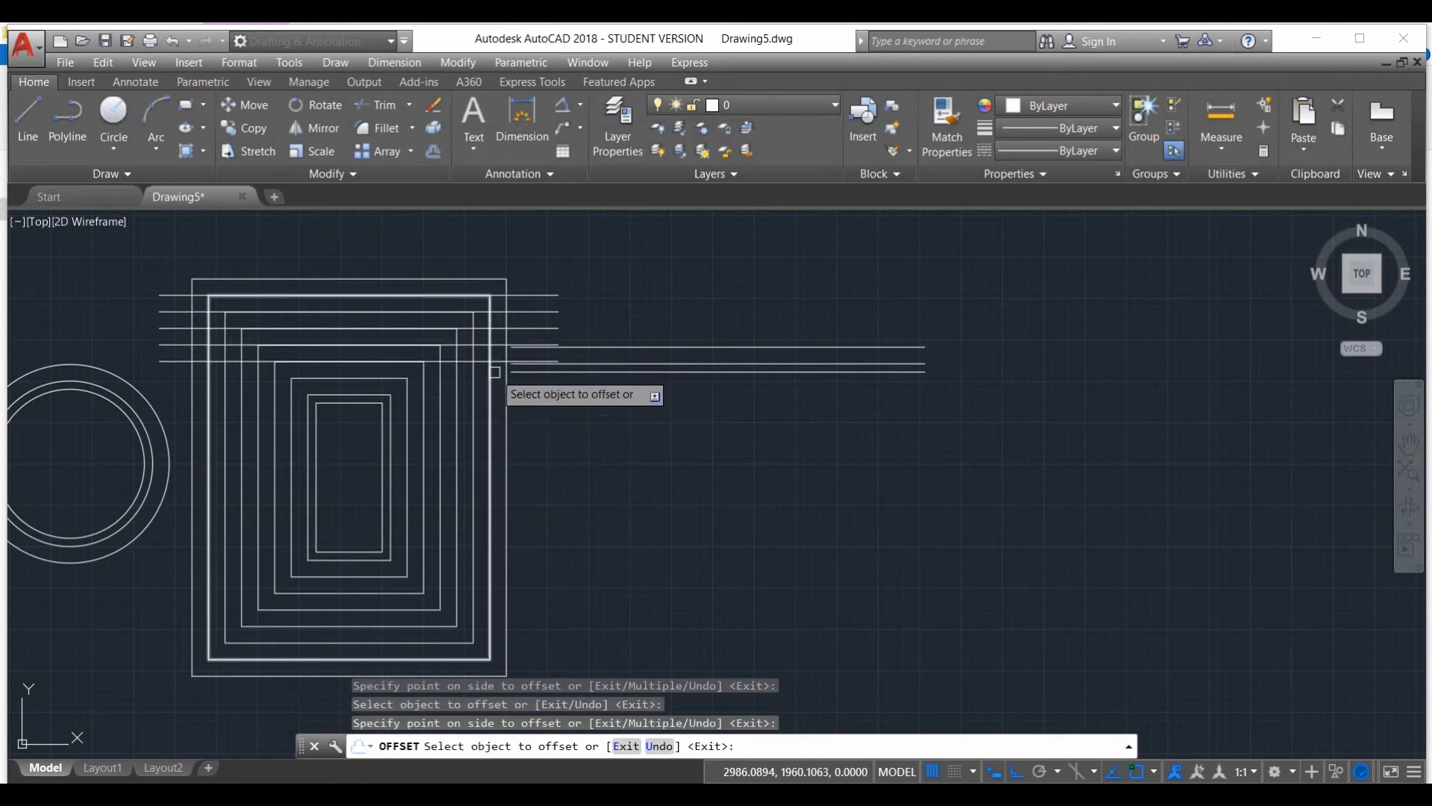
pyautogui.click(489, 362)
pyautogui.click(494, 392)
pyautogui.click(500, 377)
pyautogui.click(522, 418)
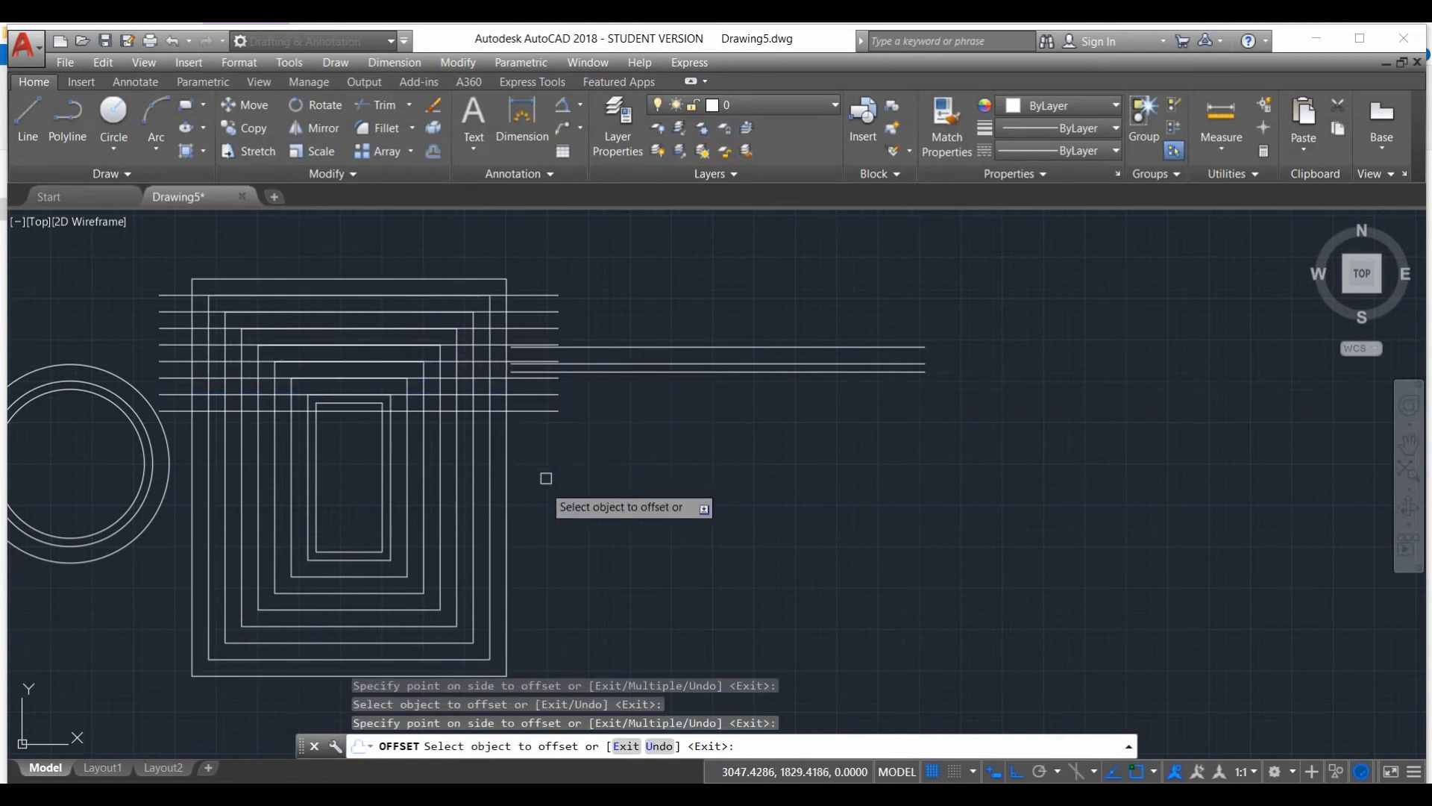
pyautogui.click(524, 411)
pyautogui.click(549, 498)
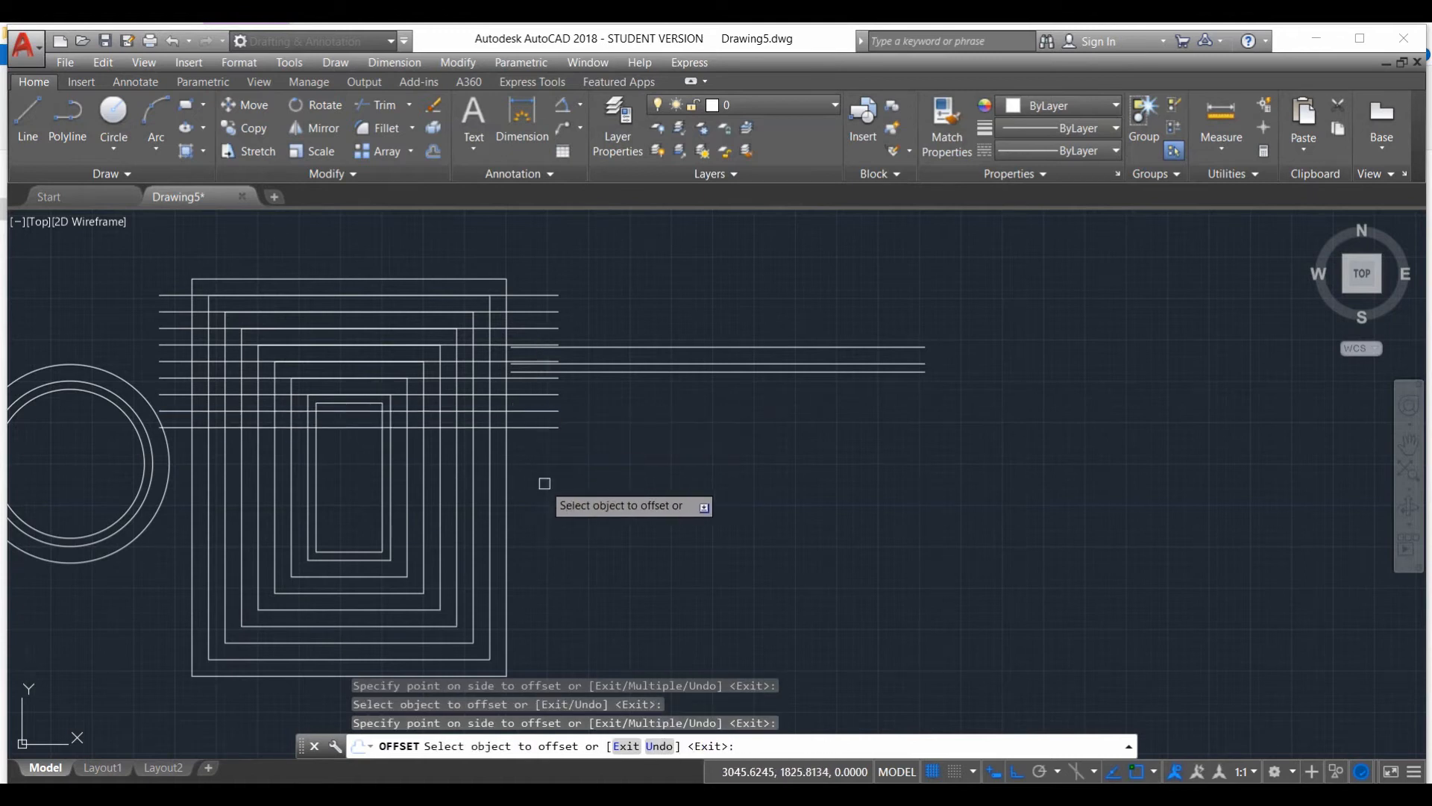
pyautogui.press('Escape')
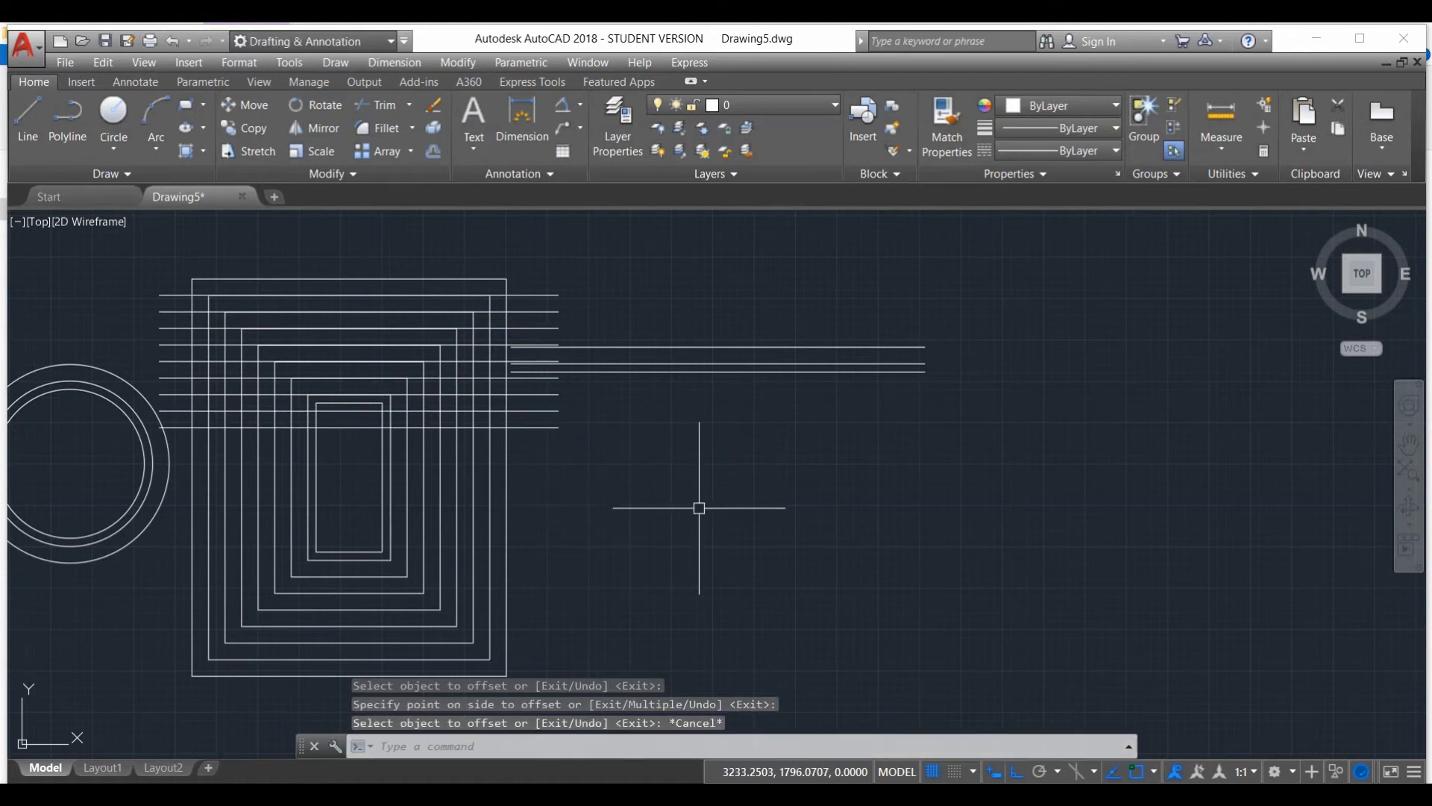
# Start Trim with all objects as cutting edges and trim the upper crossing lines' ends beyond the outermost rectangle's right side
pyautogui.write('t')
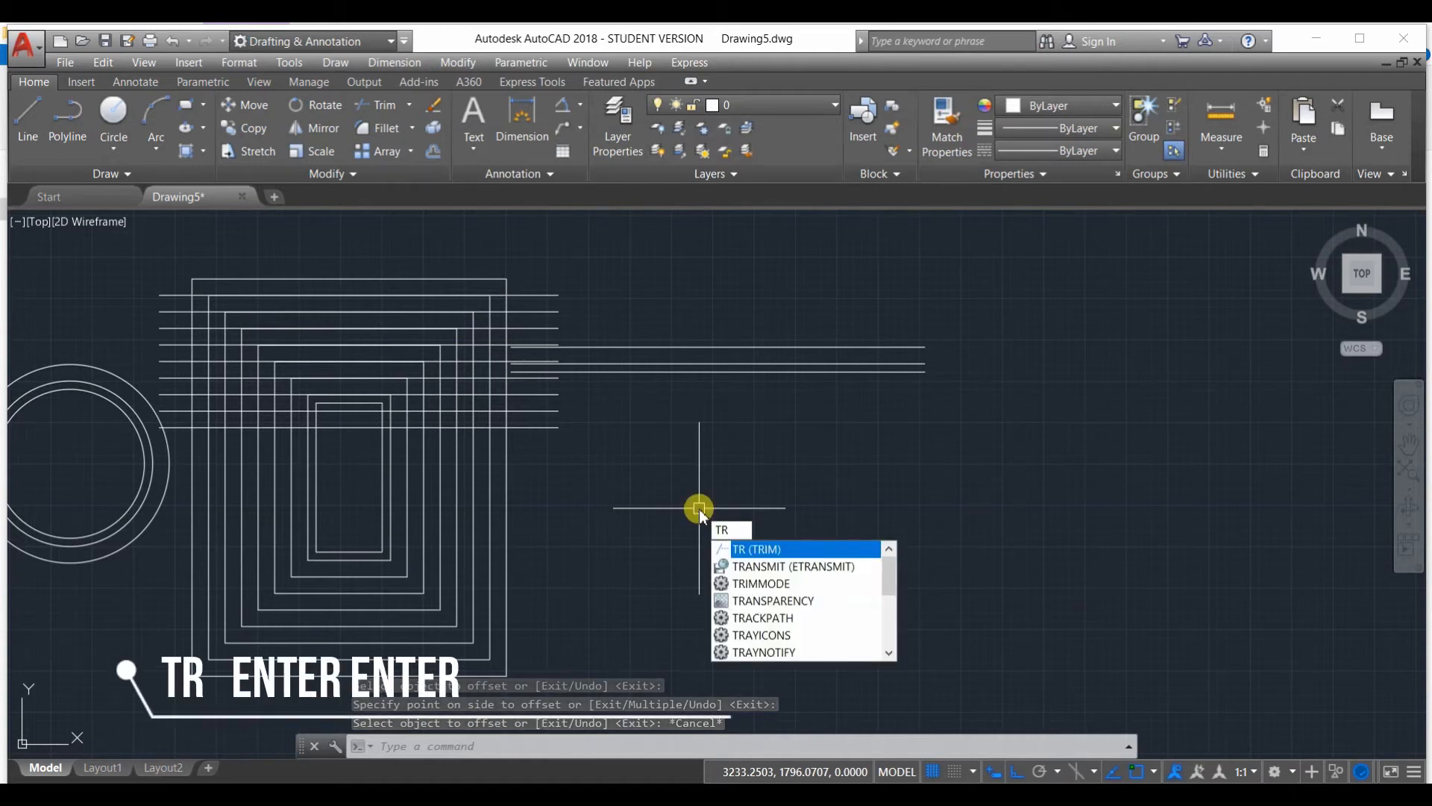
pyautogui.write('r')
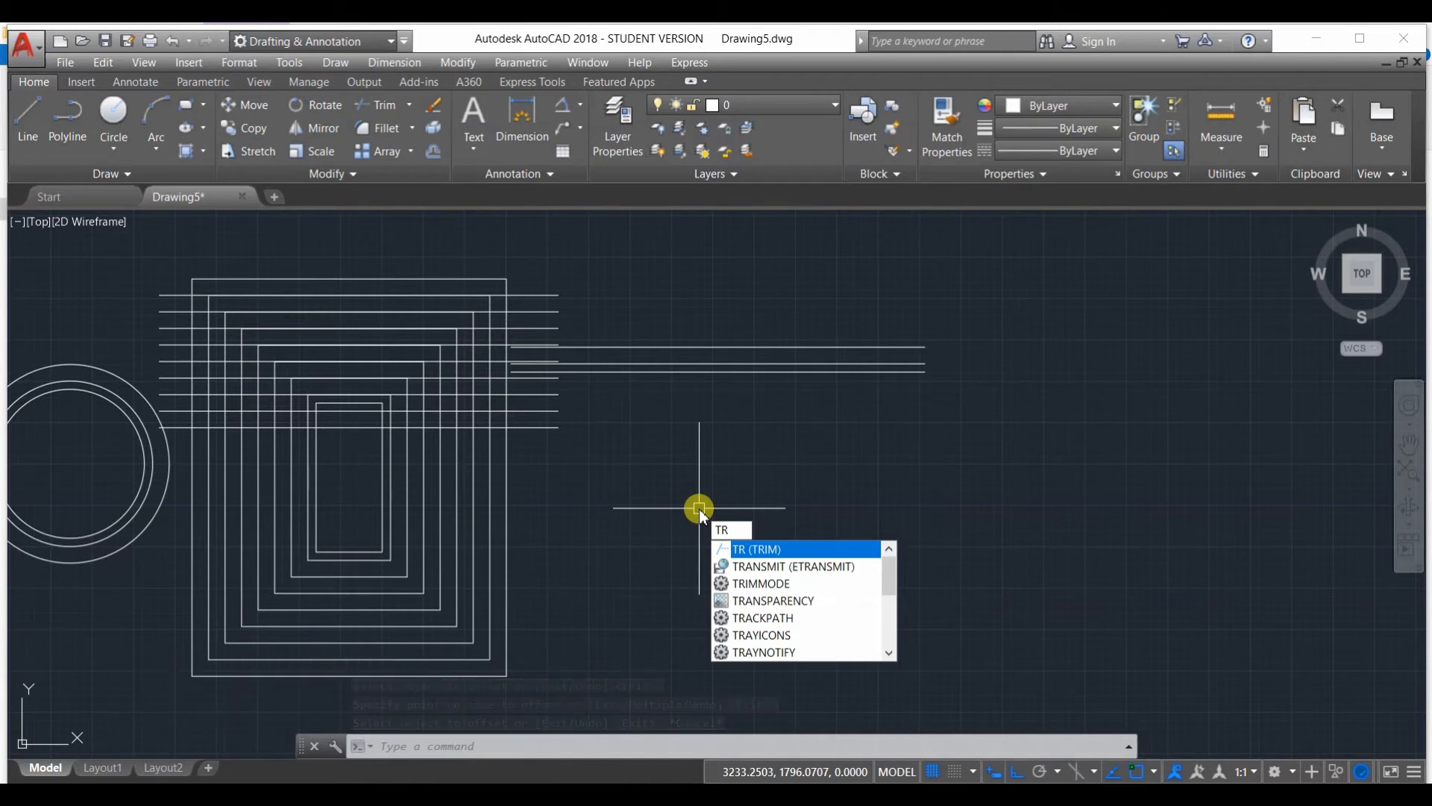
pyautogui.press('Return')
pyautogui.press('Return')
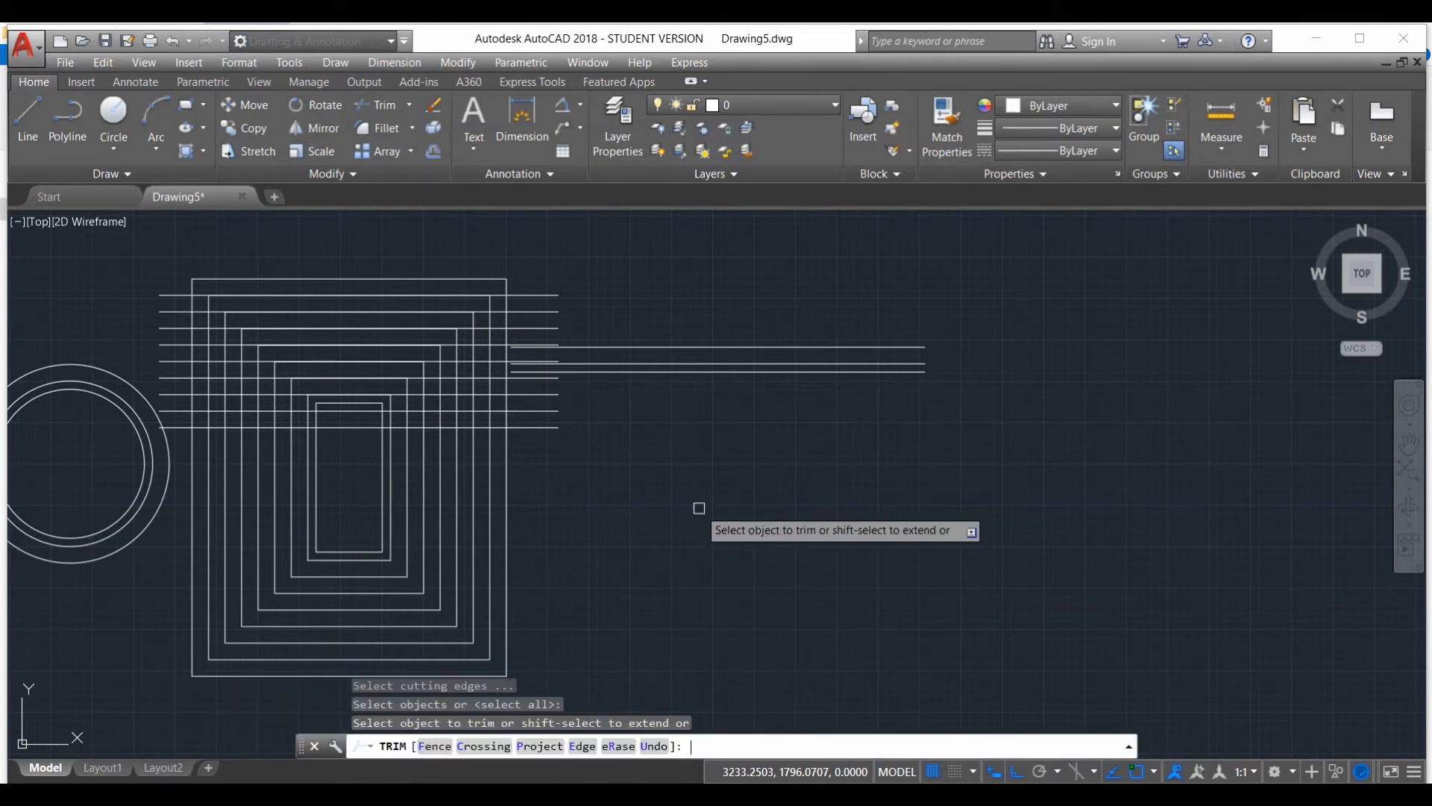
pyautogui.scroll(4, 600, 266)
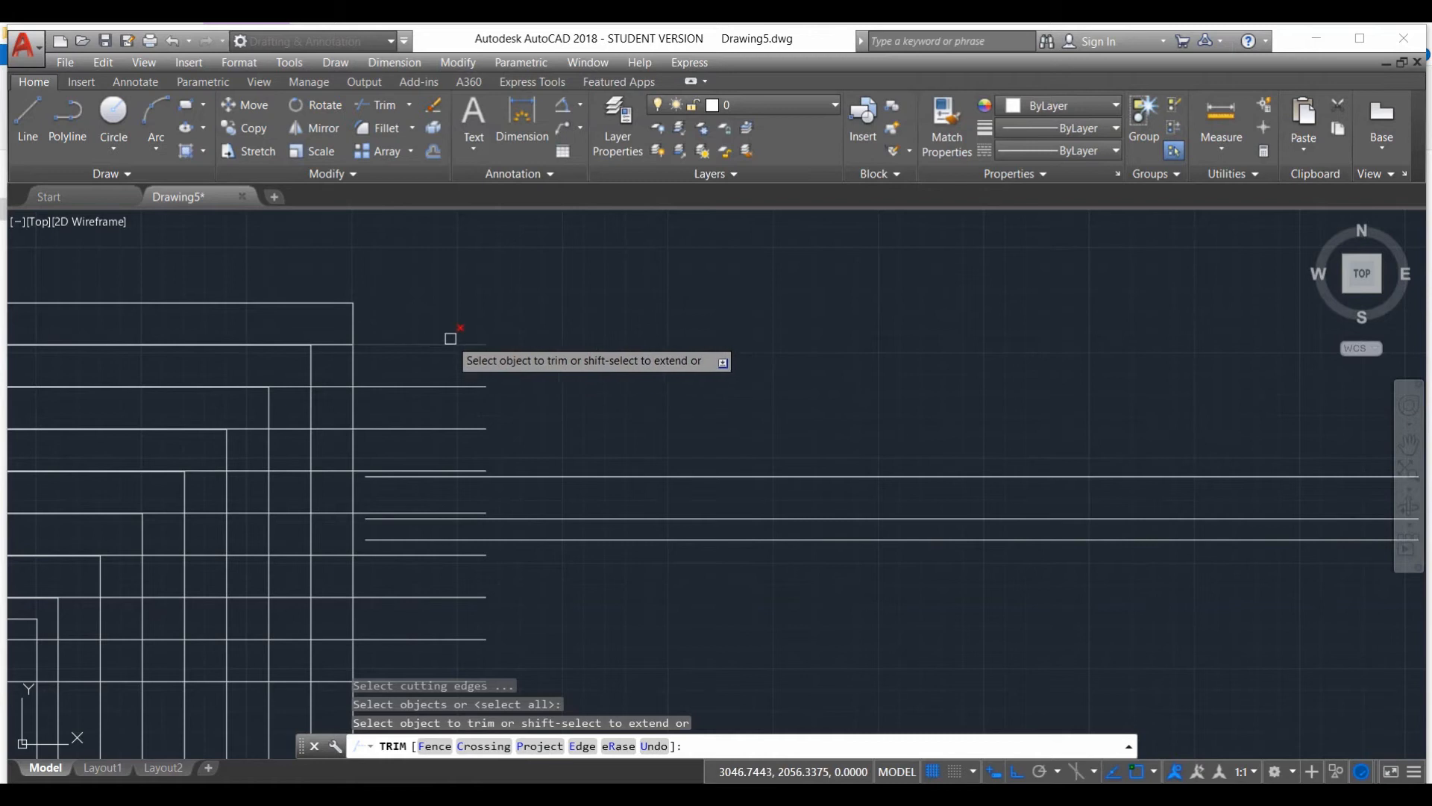
pyautogui.click(418, 385)
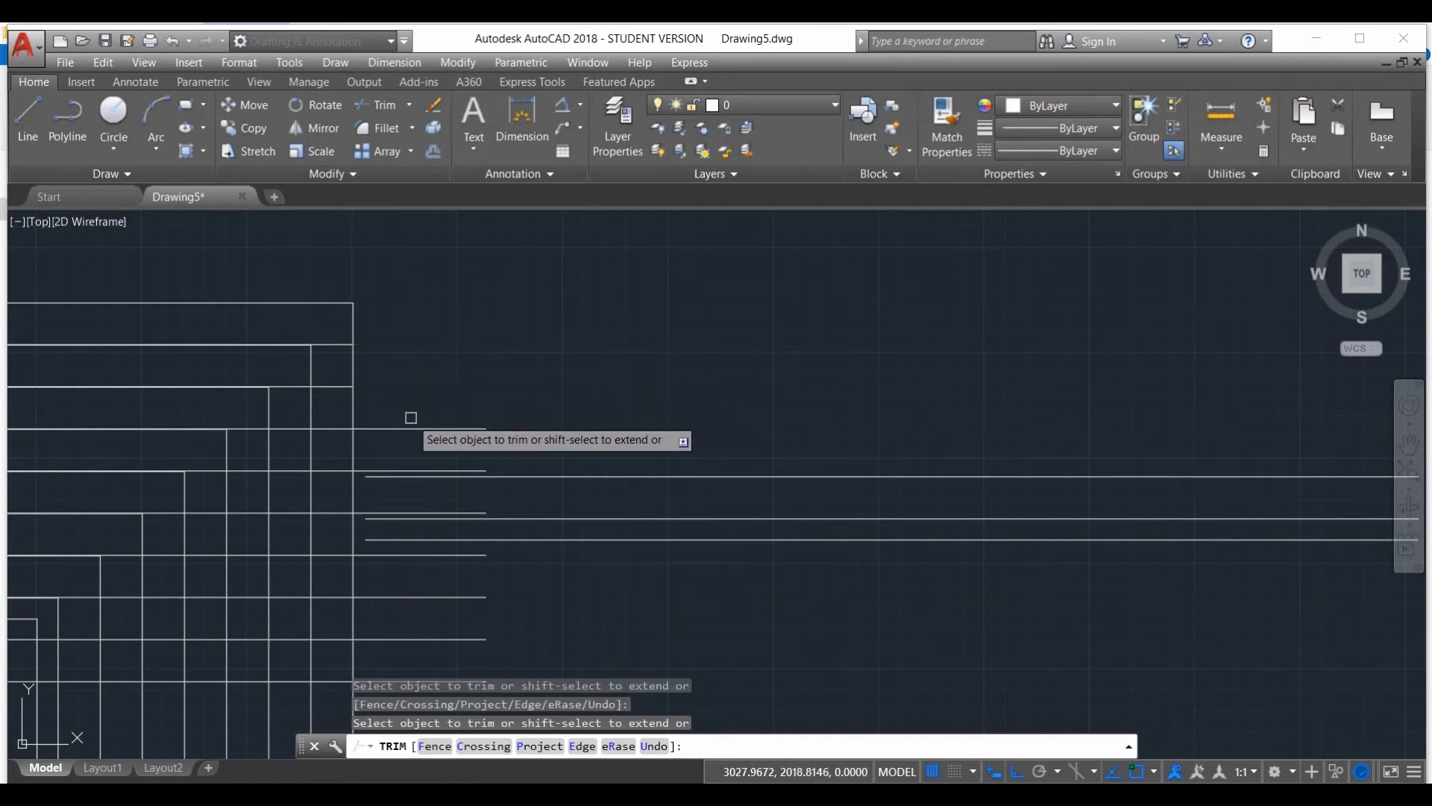
pyautogui.click(392, 470)
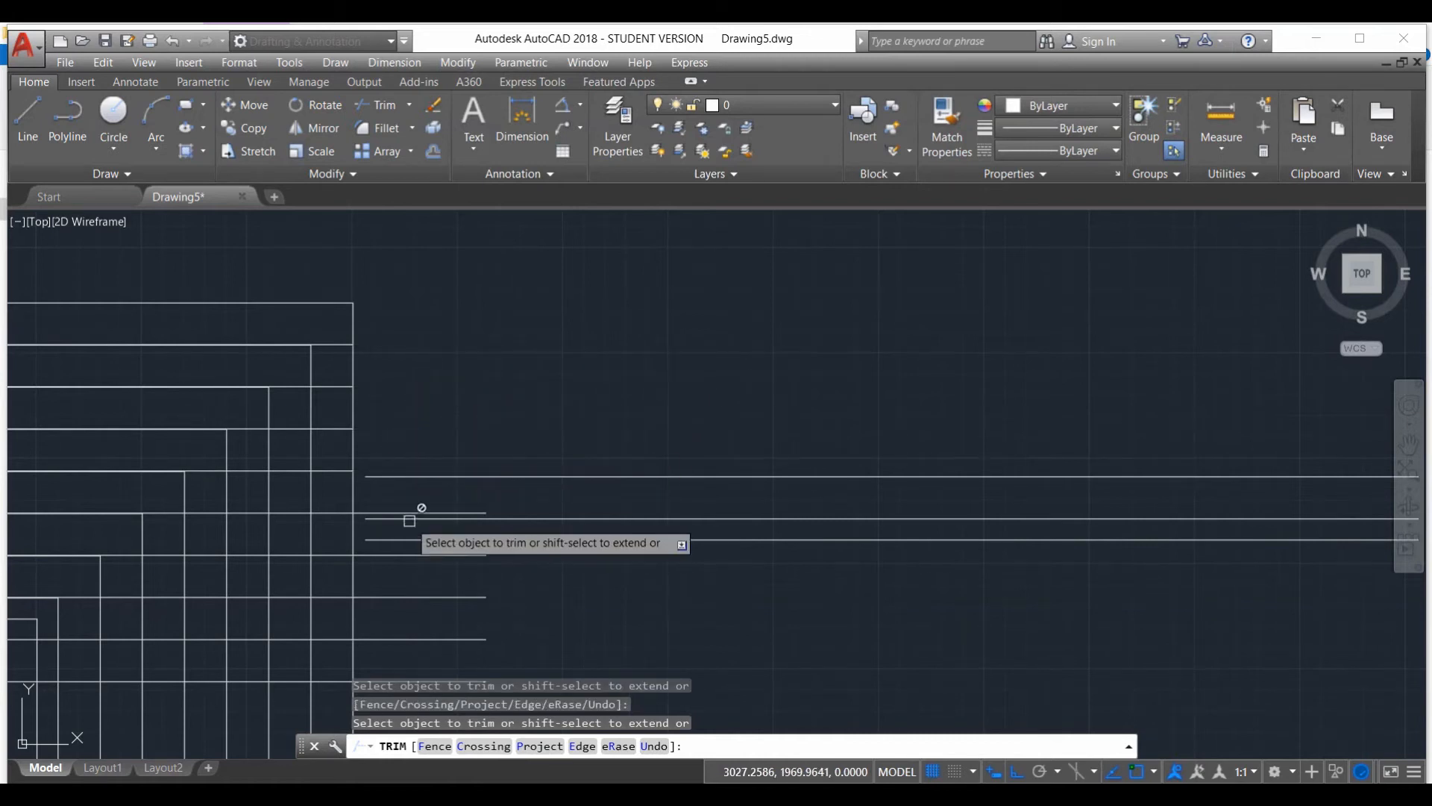
# Trim the remaining line ends beyond the outermost rectangle's right side using crossing selections
pyautogui.scroll(-1, 407, 510)
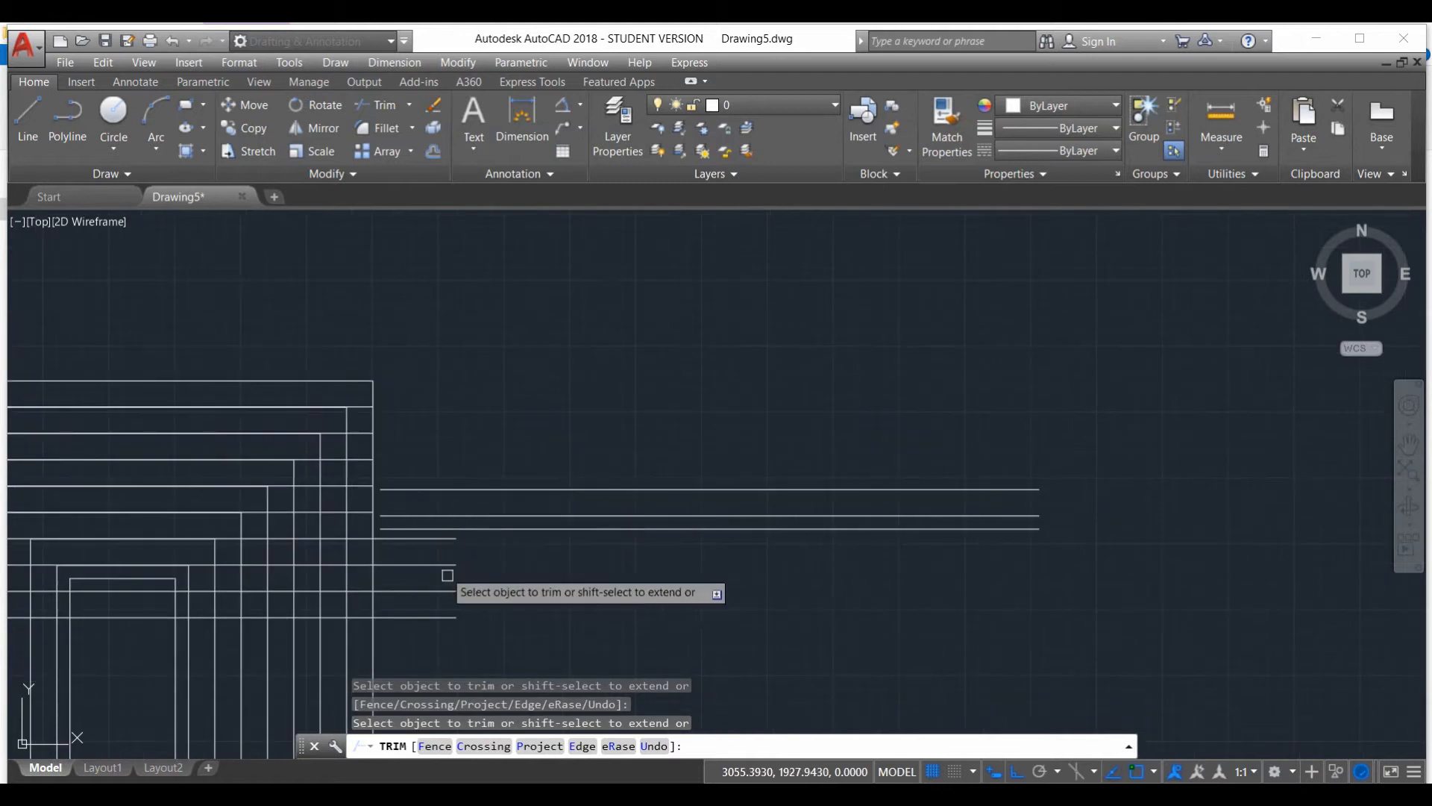
pyautogui.click(487, 635)
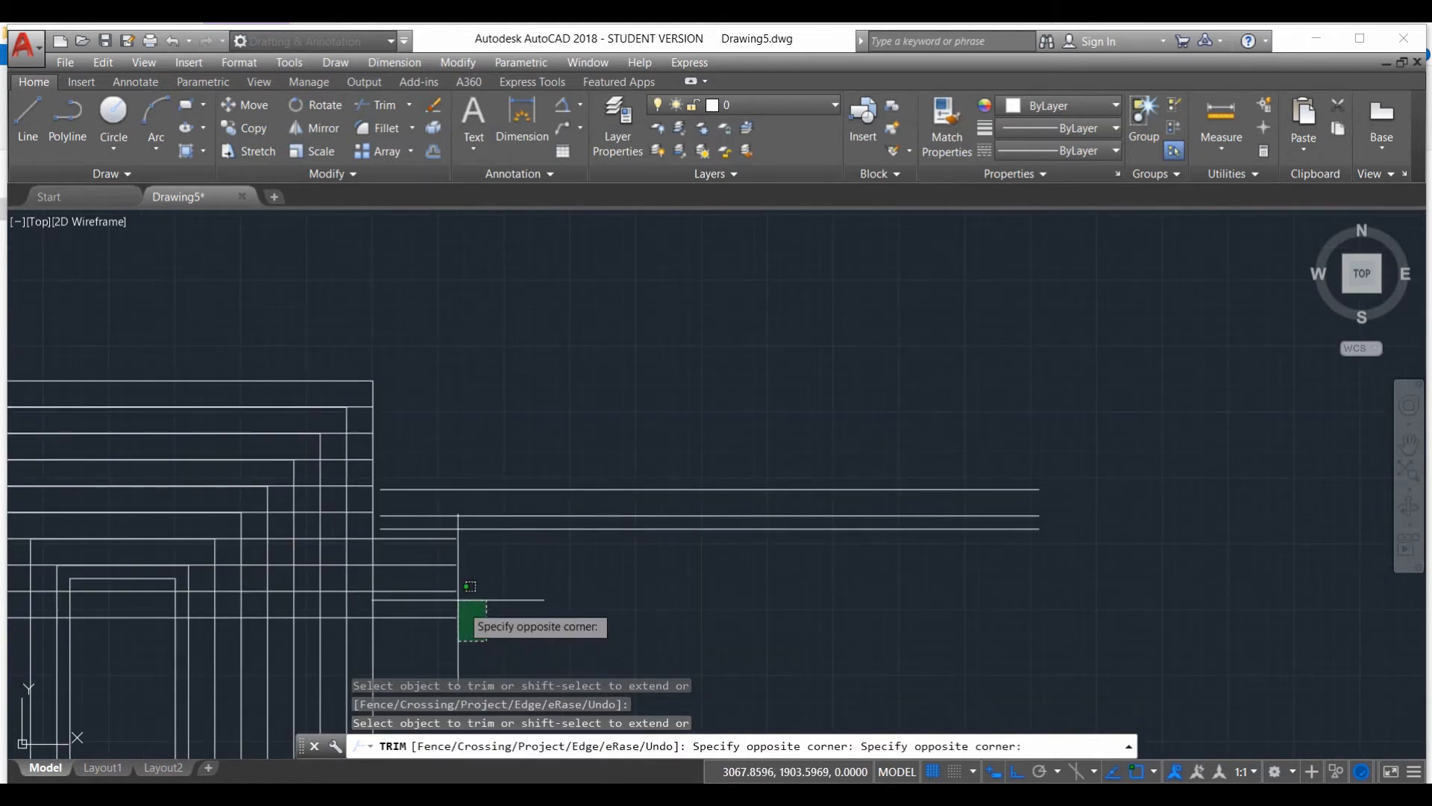
pyautogui.click(413, 535)
pyautogui.click(435, 578)
pyautogui.click(413, 452)
pyautogui.click(465, 564)
pyautogui.click(434, 446)
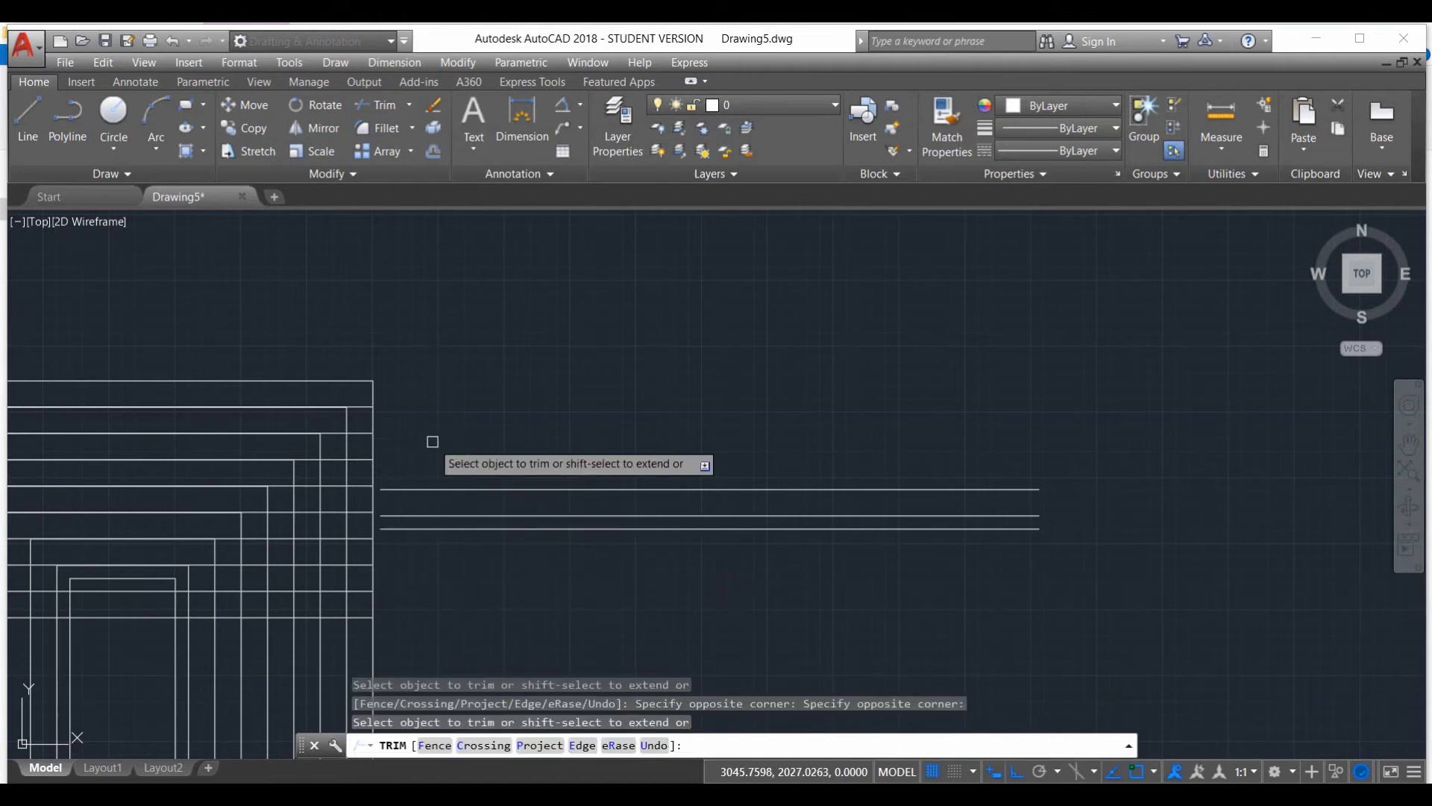
pyautogui.click(587, 612)
pyautogui.click(488, 409)
pyautogui.click(583, 570)
pyautogui.click(496, 409)
# Trim all the line ends beyond the outermost rectangle's left side with one crossing selection
pyautogui.scroll(-2, 623, 500)
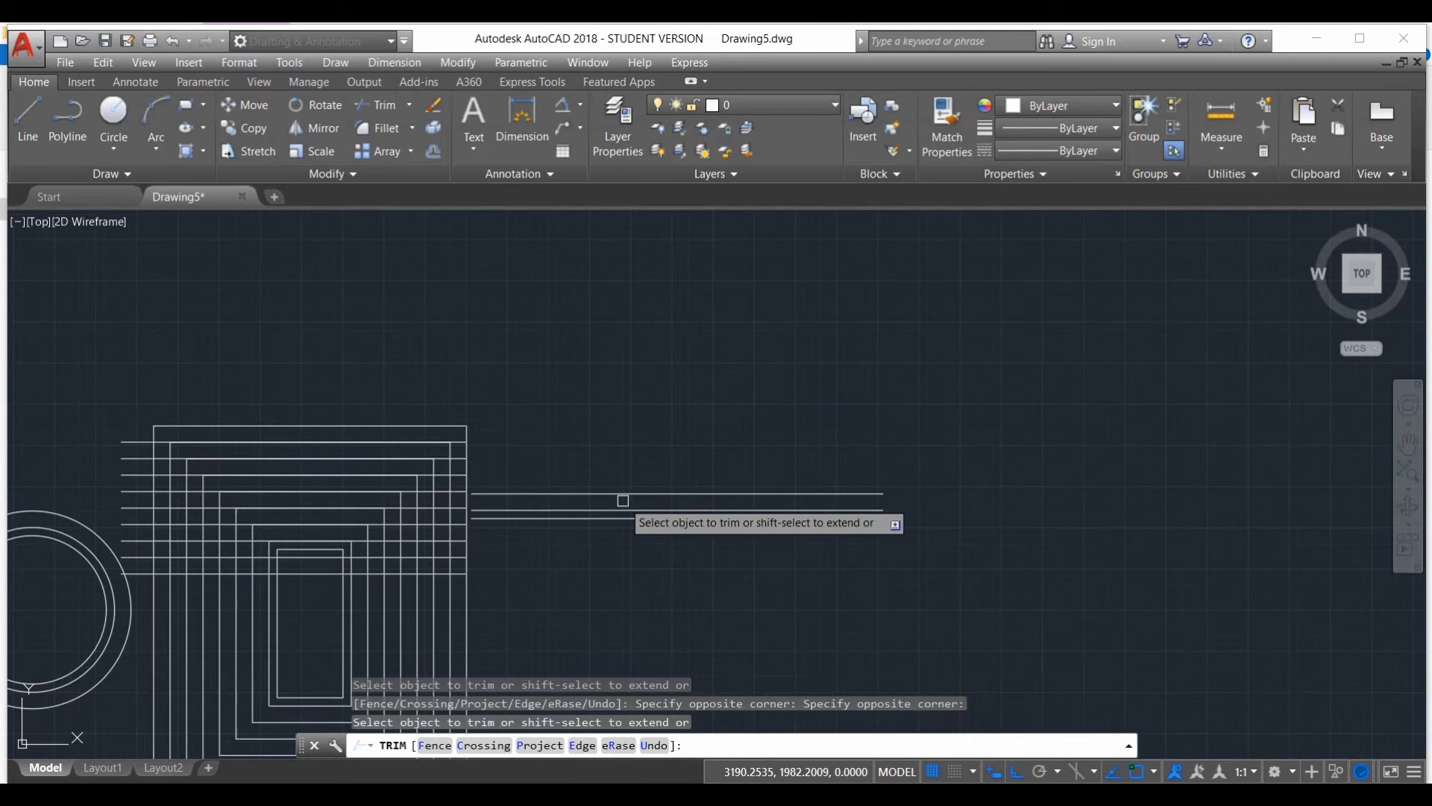
pyautogui.click(109, 369)
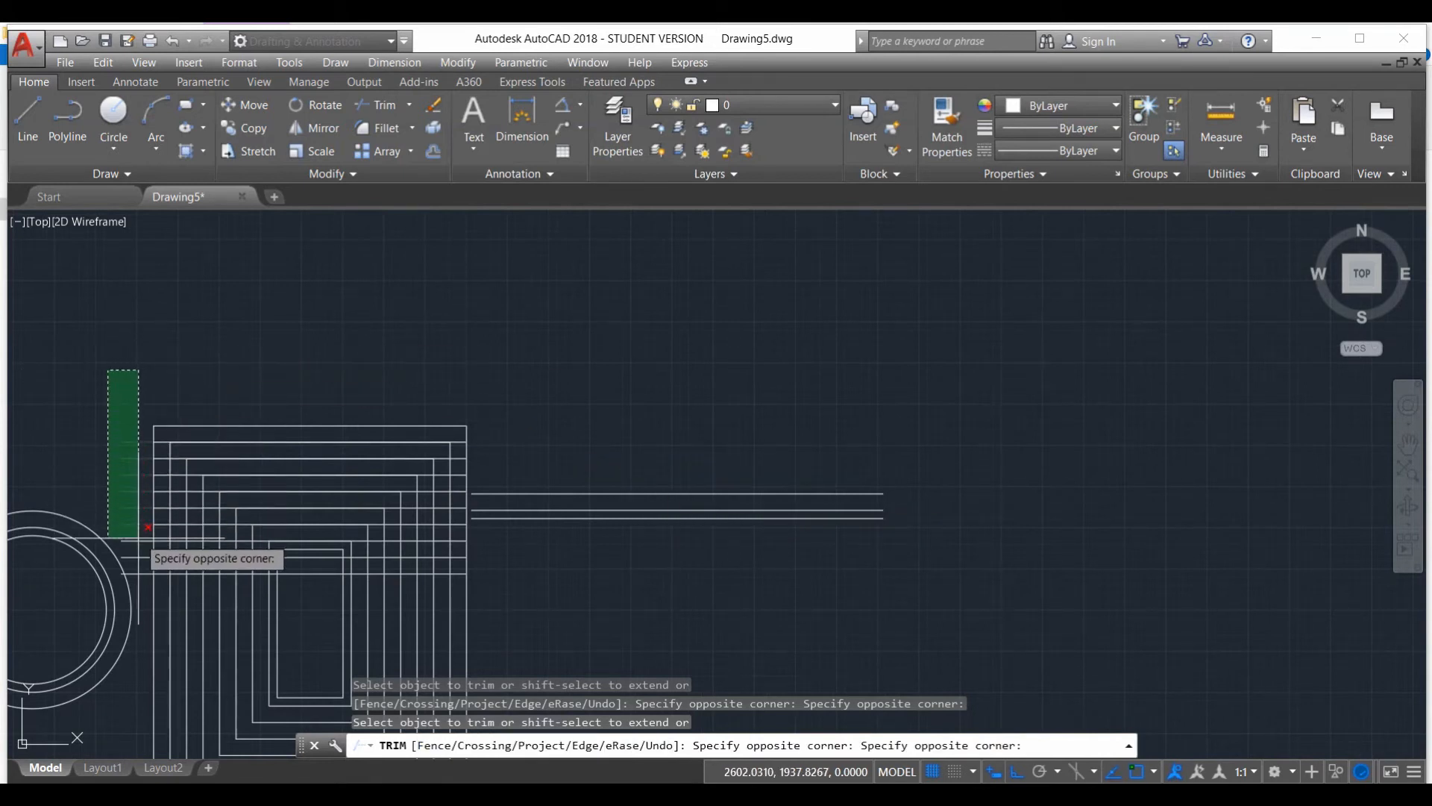
pyautogui.click(137, 584)
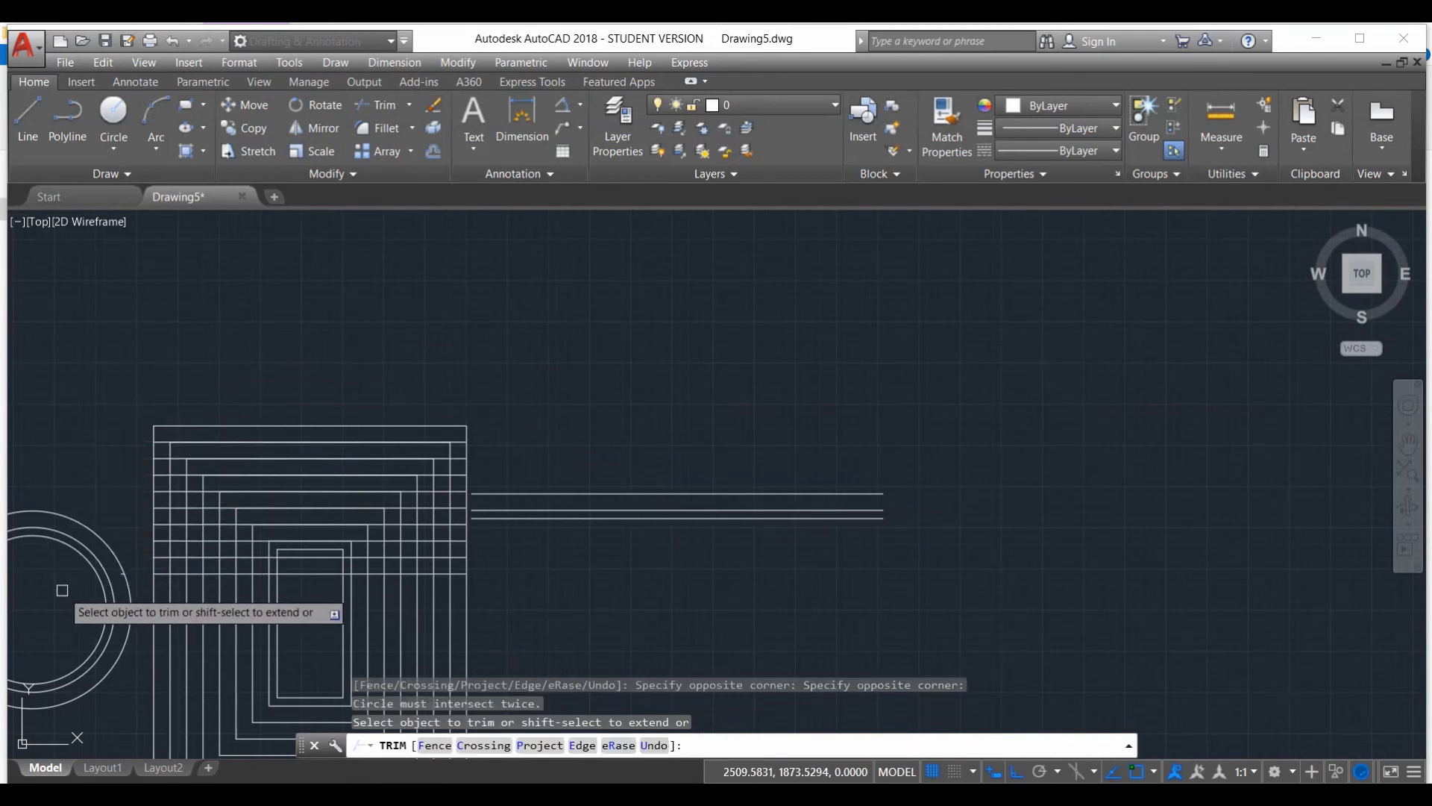
# Trim away sections of the nested rectangles and crossing lines with several crossing selections, and end the Trim command
pyautogui.click(161, 400)
pyautogui.click(234, 581)
pyautogui.click(245, 375)
pyautogui.click(407, 565)
pyautogui.click(154, 317)
pyautogui.click(230, 600)
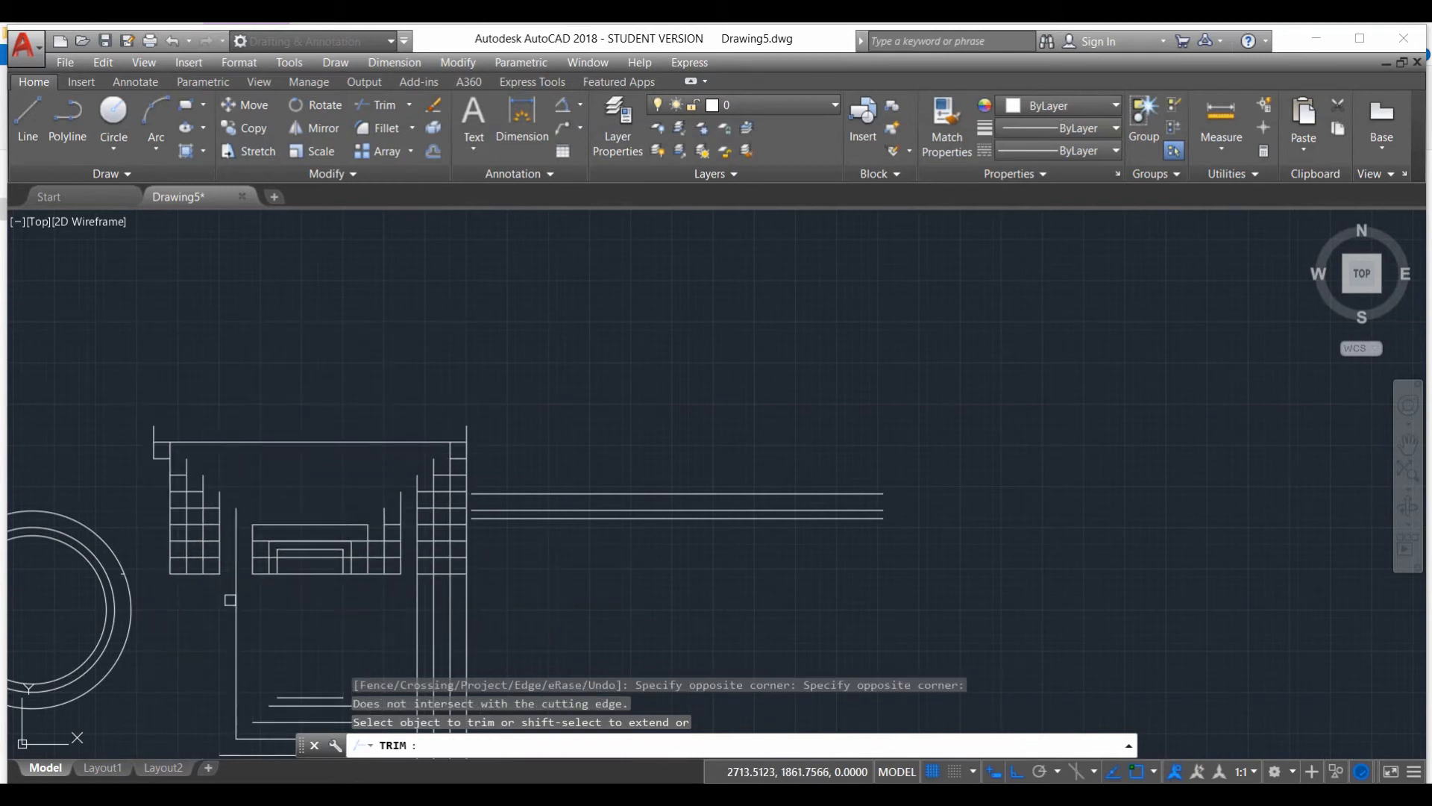
pyautogui.click(416, 597)
pyautogui.scroll(-5, 302, 416)
pyautogui.scroll(3, 337, 534)
pyautogui.scroll(2, 337, 534)
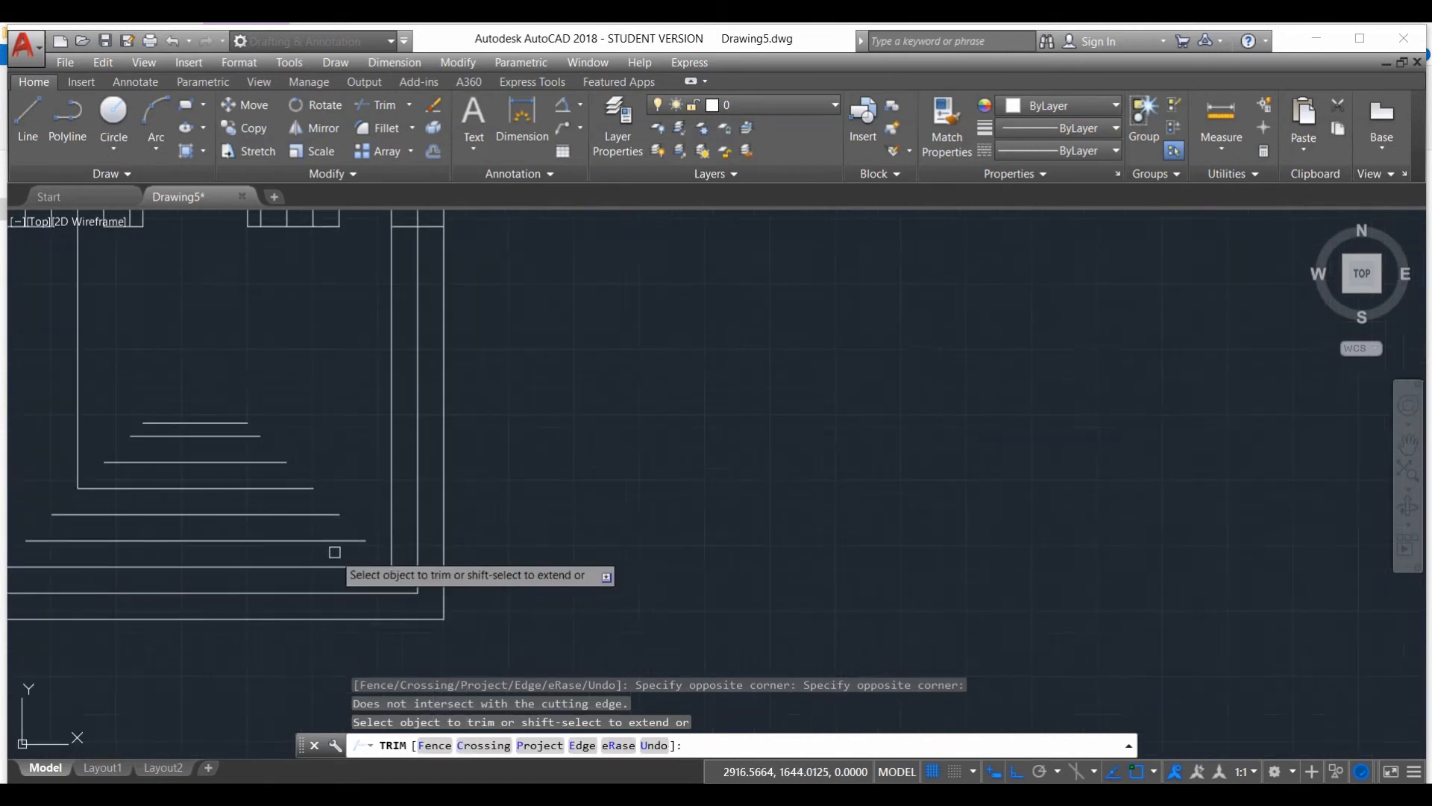
pyautogui.scroll(-3, 321, 569)
pyautogui.scroll(1, 192, 384)
pyautogui.press('Escape')
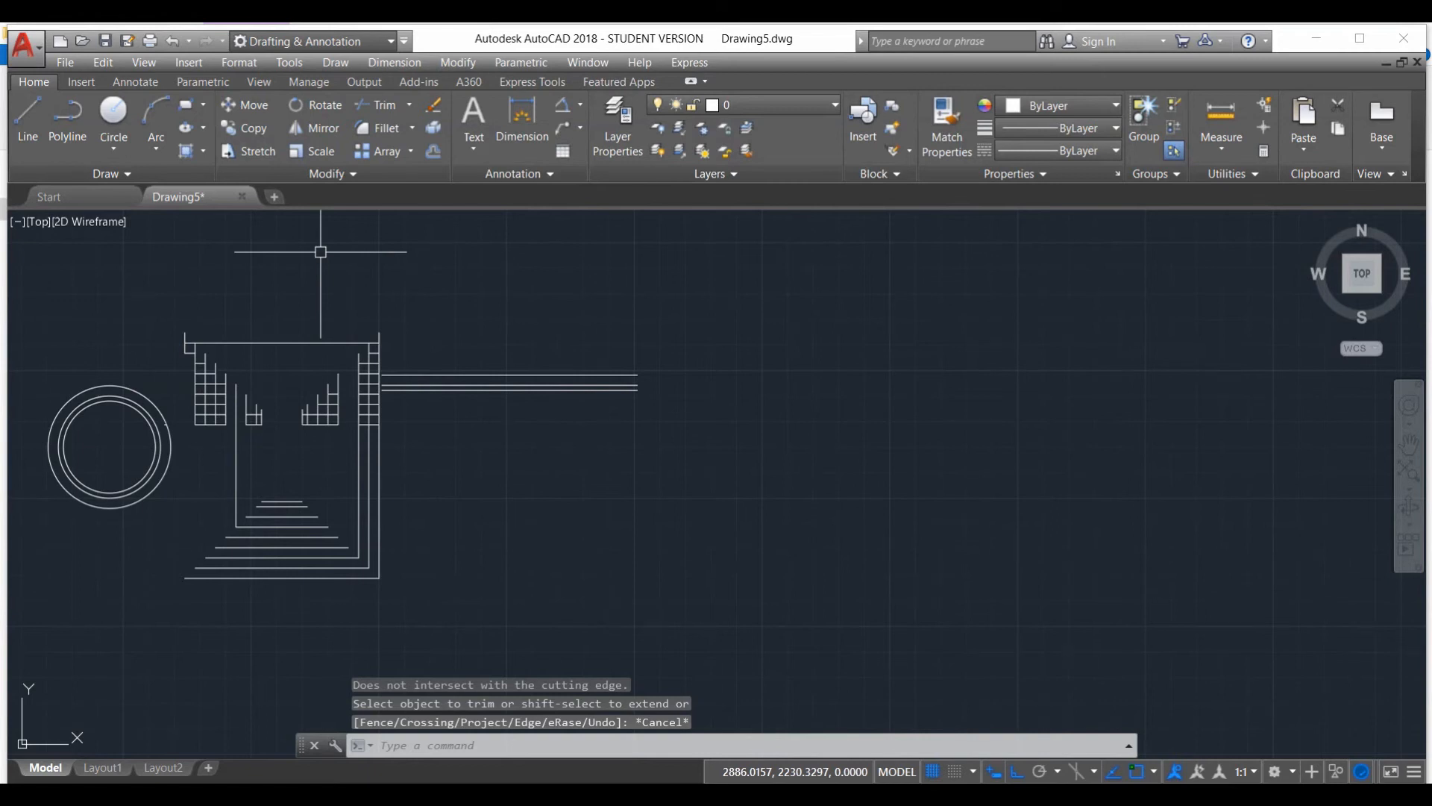
# Undo the whole Trim operation while keeping the offset crossing lines
pyautogui.click(150, 41)
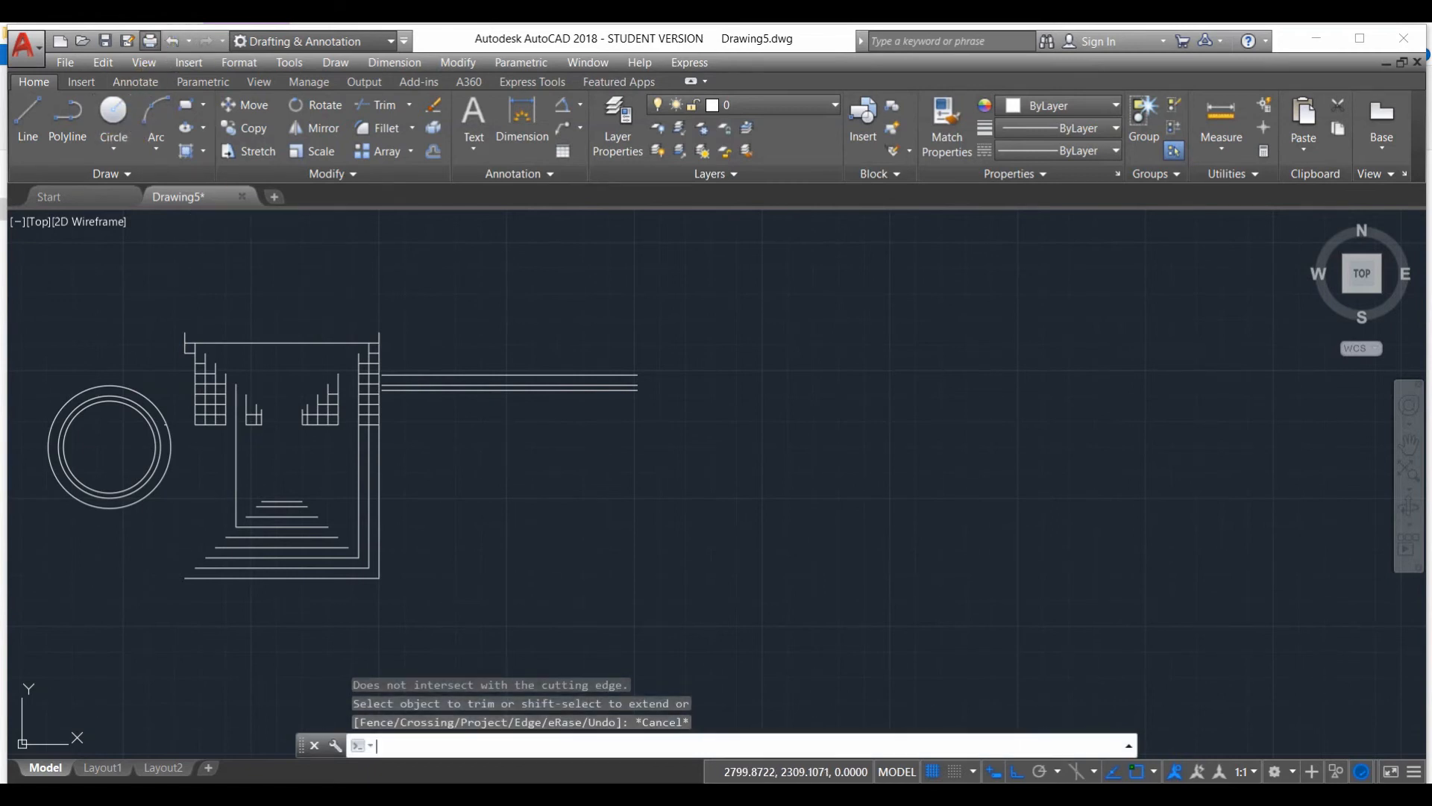
pyautogui.click(1024, 164)
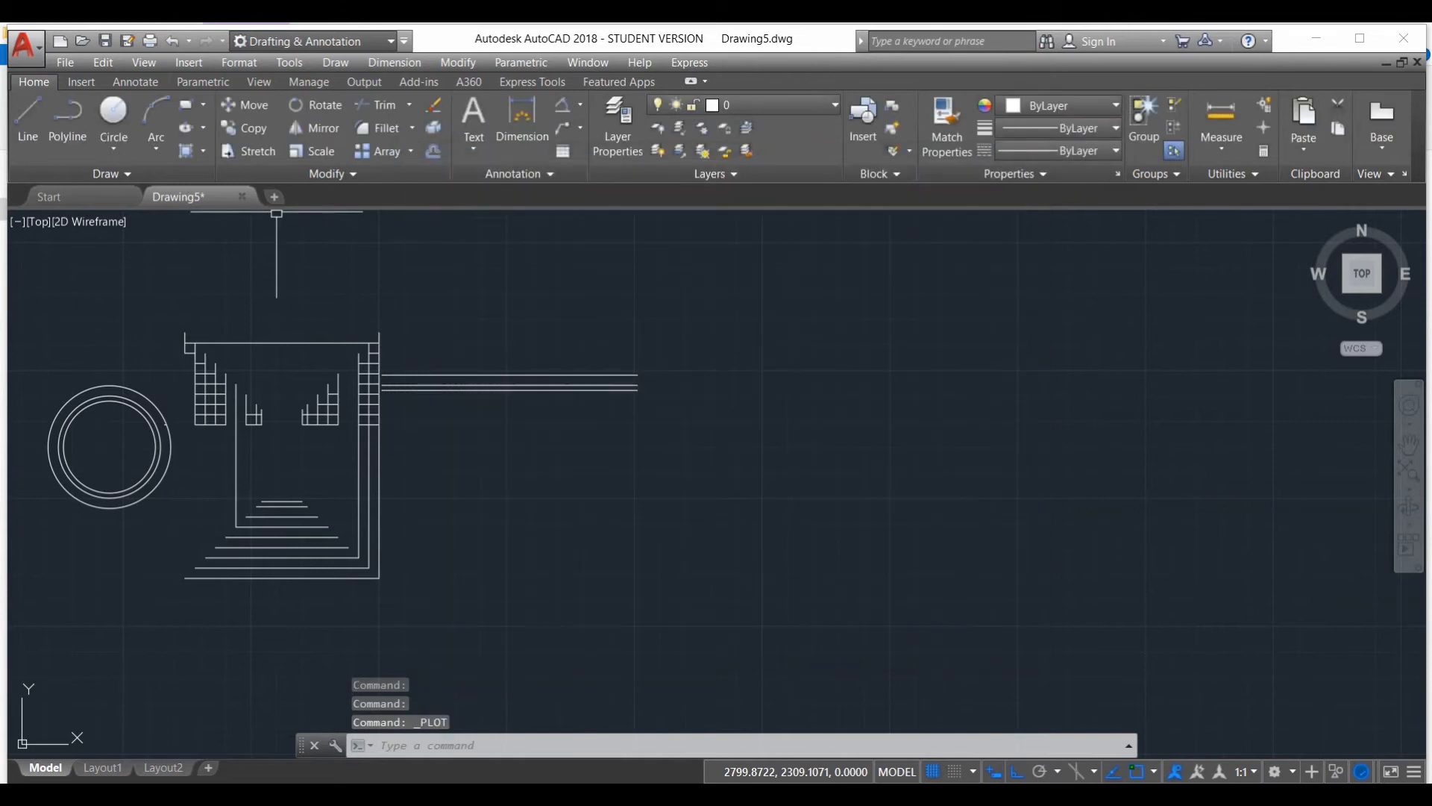
pyautogui.click(177, 46)
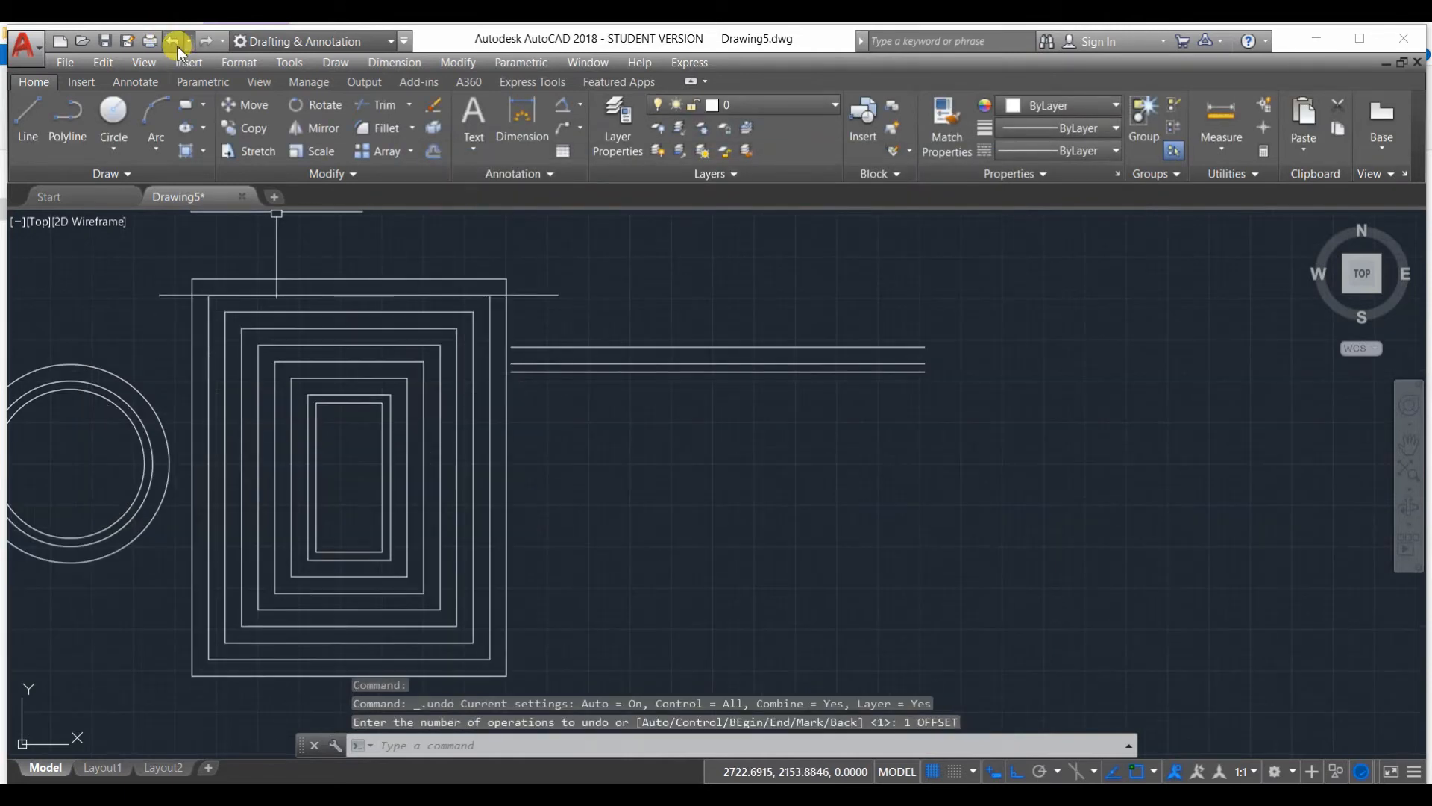
pyautogui.click(177, 46)
pyautogui.click(207, 46)
pyautogui.click(208, 46)
pyautogui.click(208, 46)
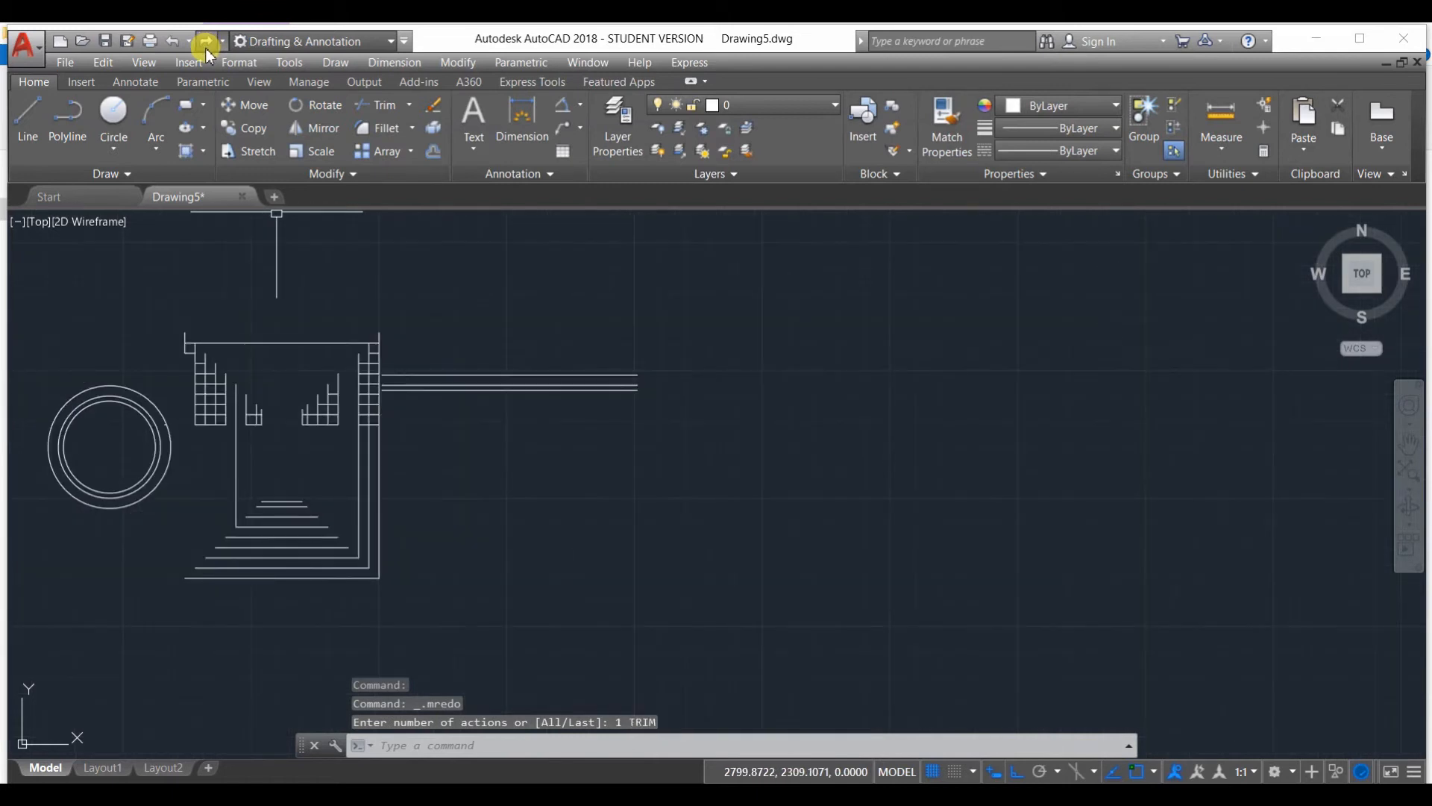
pyautogui.click(167, 46)
# Start Trim with only the outermost rectangle and the topmost crossing line as cutting edges
pyautogui.scroll(2, 678, 490)
pyautogui.scroll(-2, 672, 495)
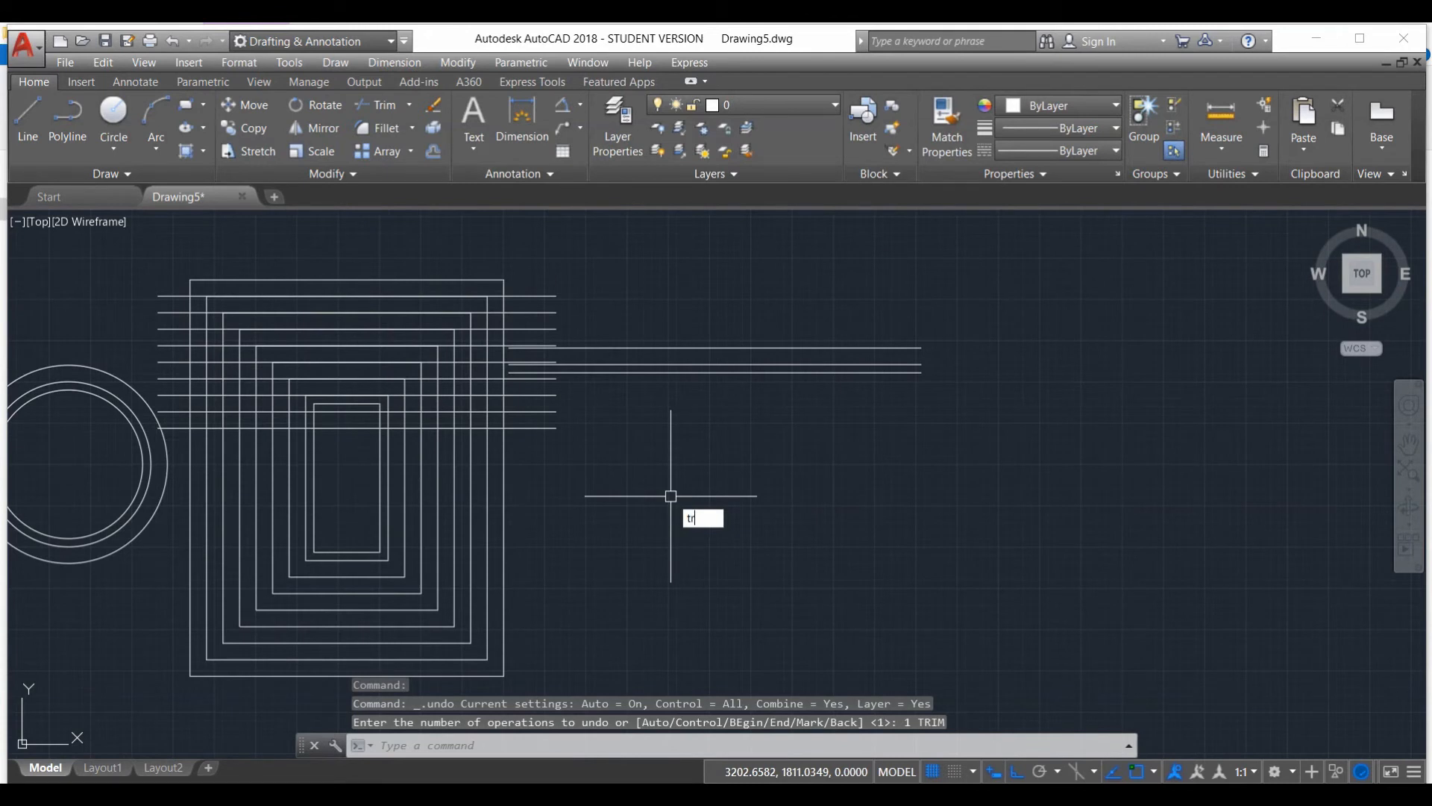
pyautogui.press('Return')
pyautogui.scroll(5, 535, 290)
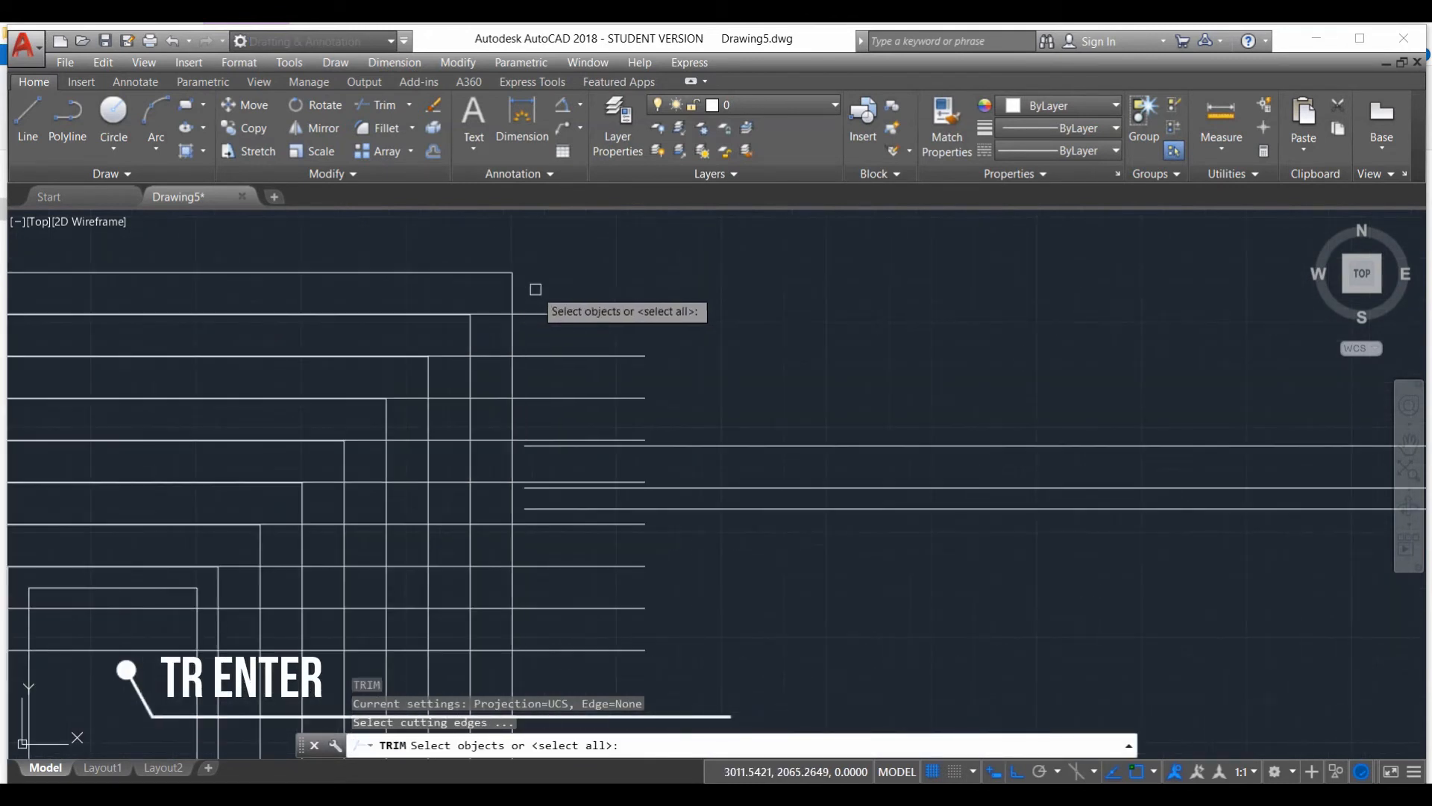
pyautogui.click(516, 293)
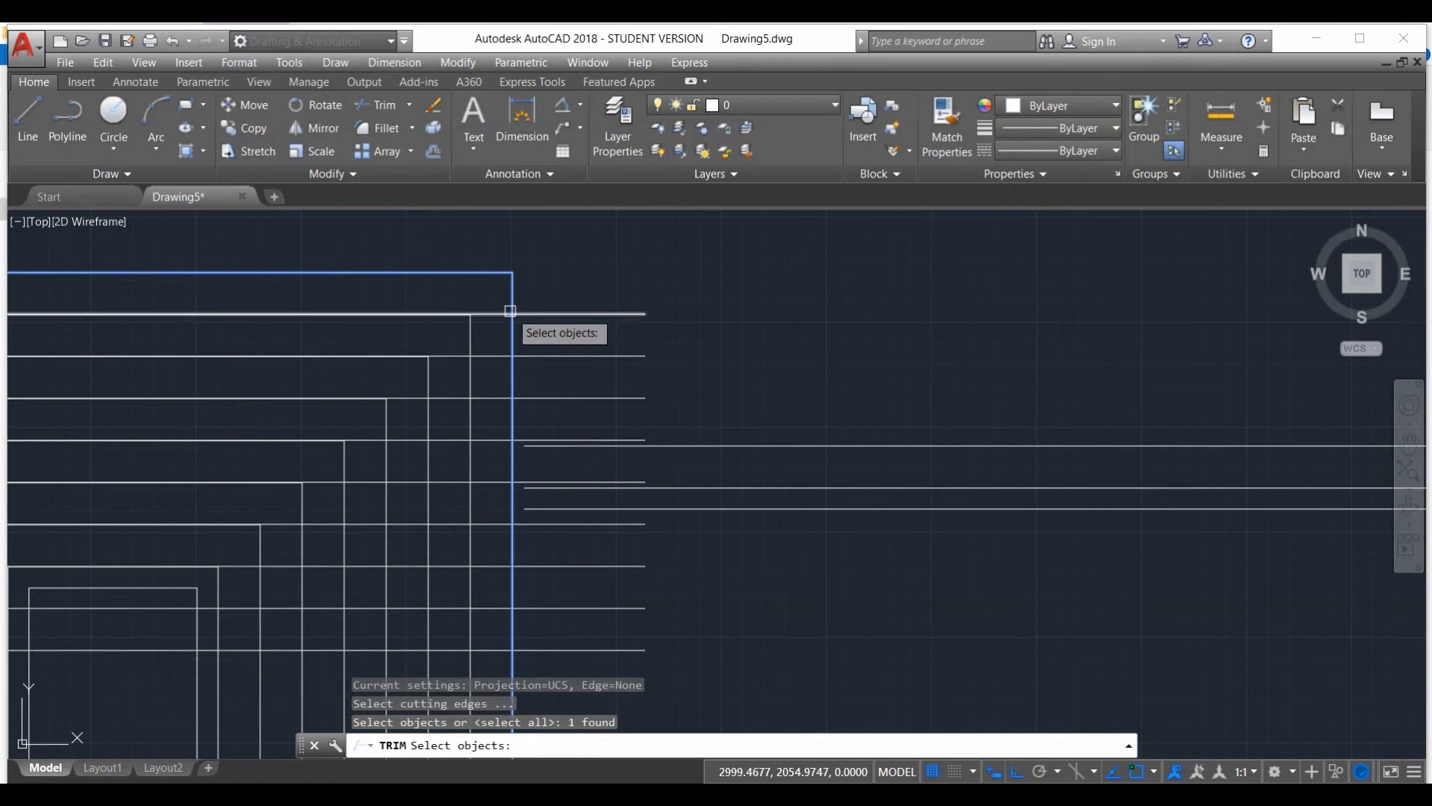
pyautogui.click(511, 312)
pyautogui.press('Return')
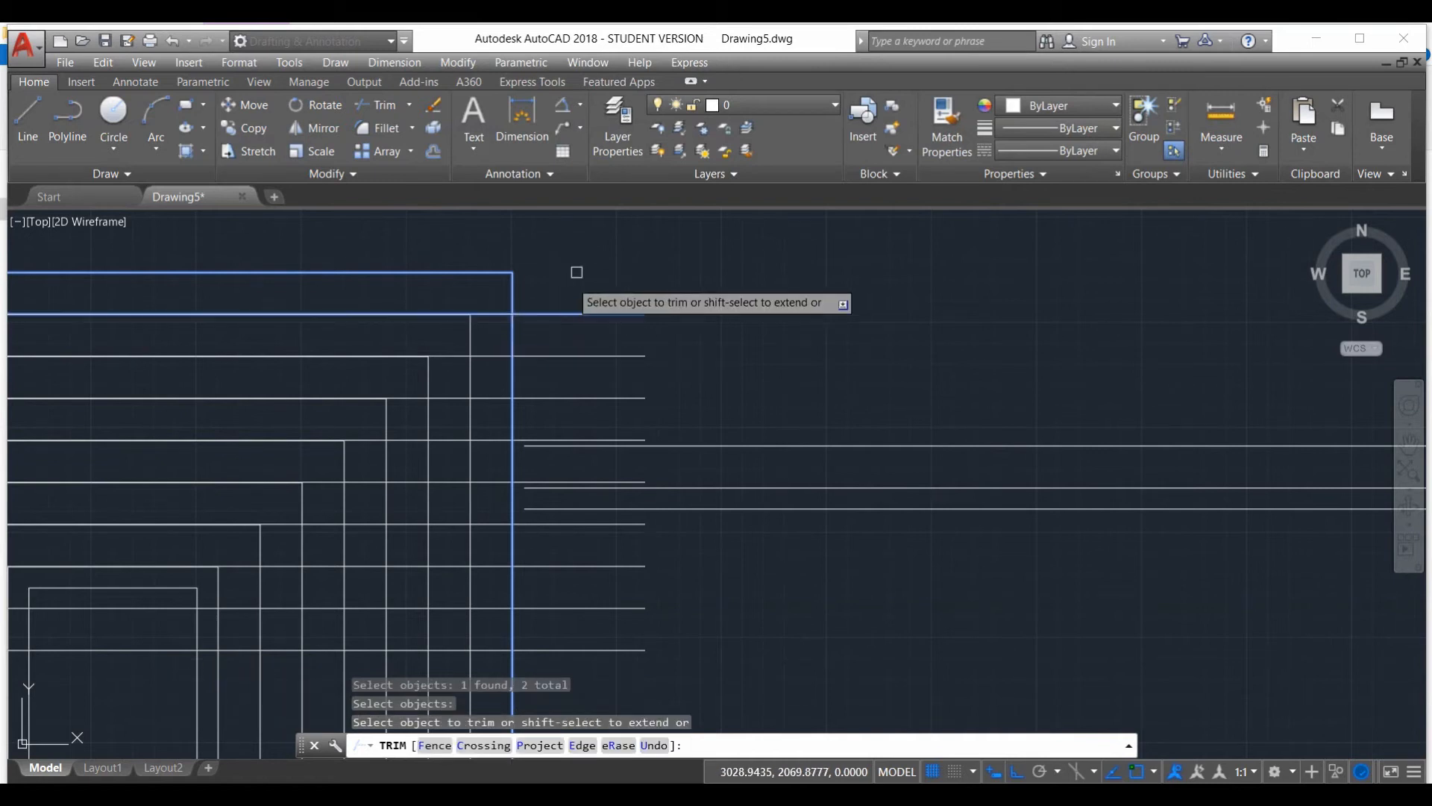
# Trim the right ends of the upper five crossing lines back to the outermost rectangle, and end the Trim command
pyautogui.click(570, 312)
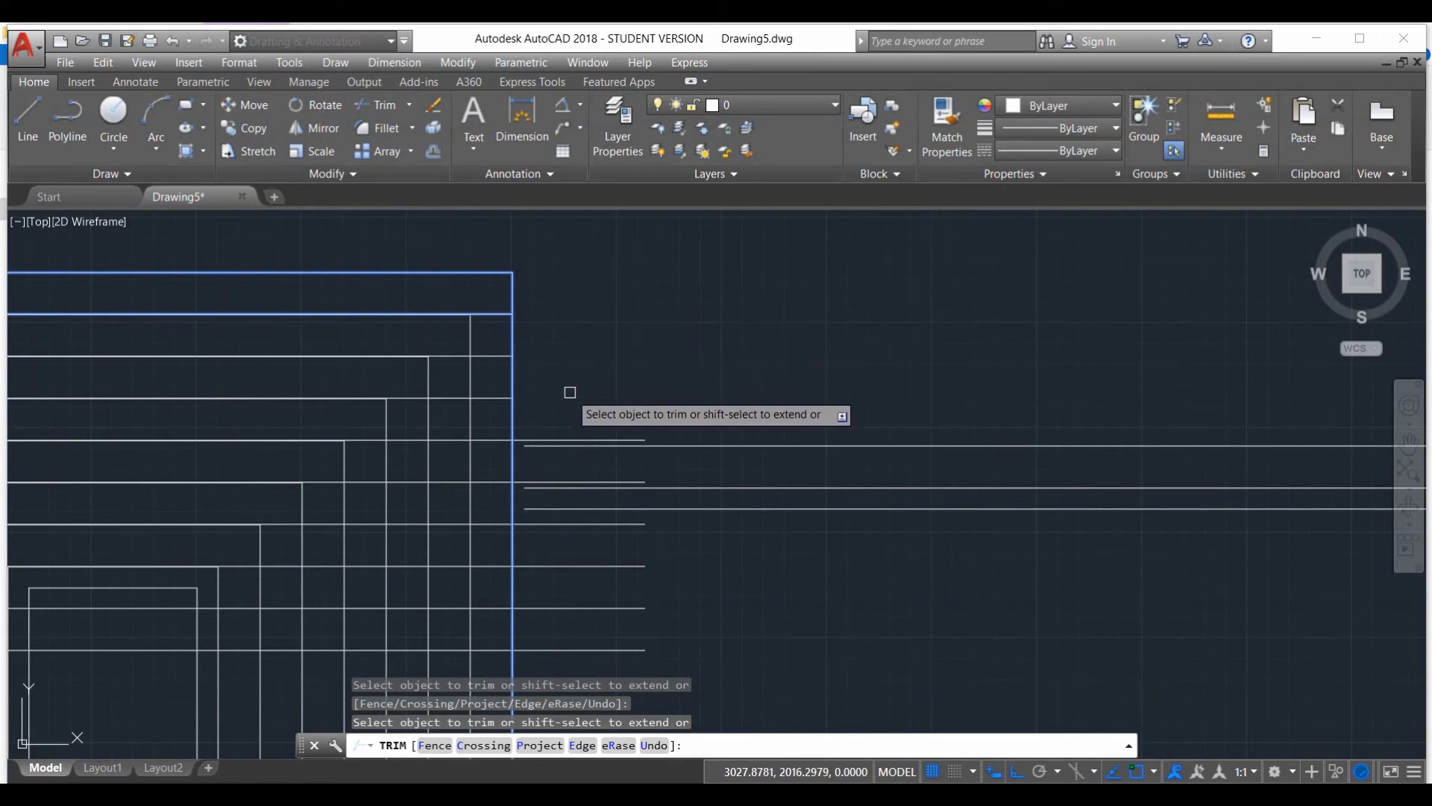
pyautogui.click(533, 439)
pyautogui.click(542, 483)
pyautogui.scroll(-2, 569, 418)
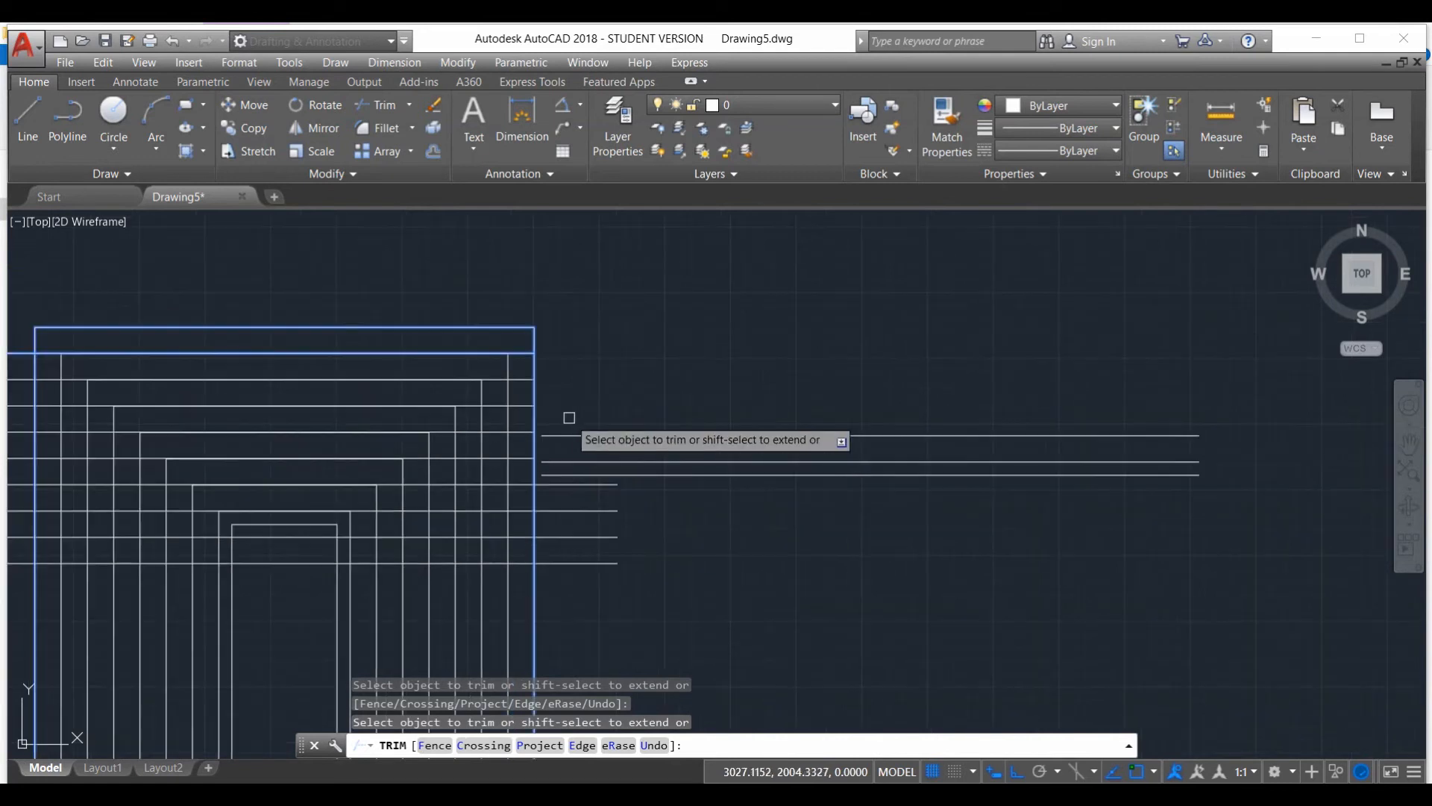
pyautogui.press('Escape')
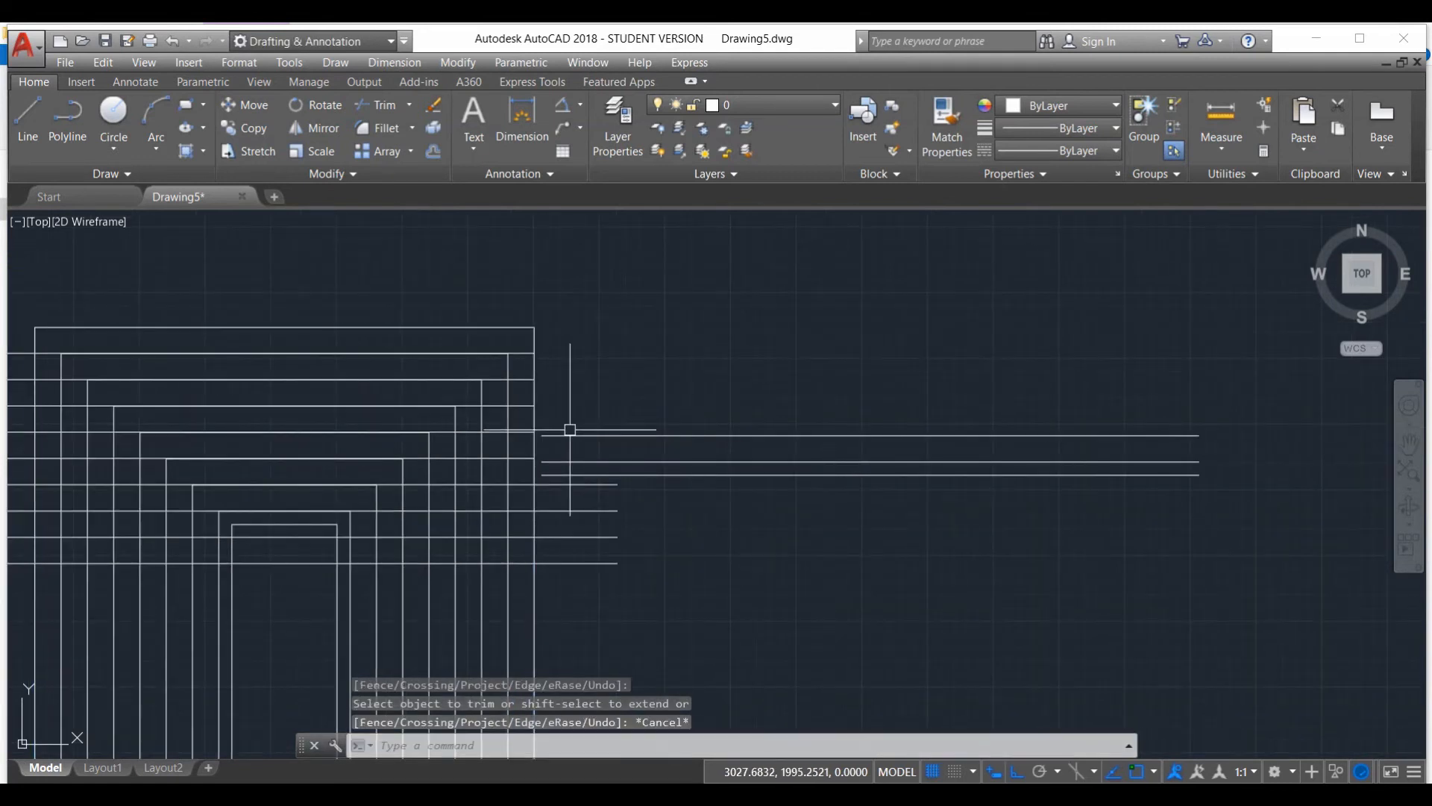
# Draw a tall rectangle around the right ends of the three separate horizontal lines, crossing them with its left side
pyautogui.scroll(-4, 550, 425)
pyautogui.scroll(5, 549, 426)
pyautogui.scroll(-3, 556, 432)
pyautogui.scroll(2, 709, 441)
pyautogui.scroll(-2, 709, 441)
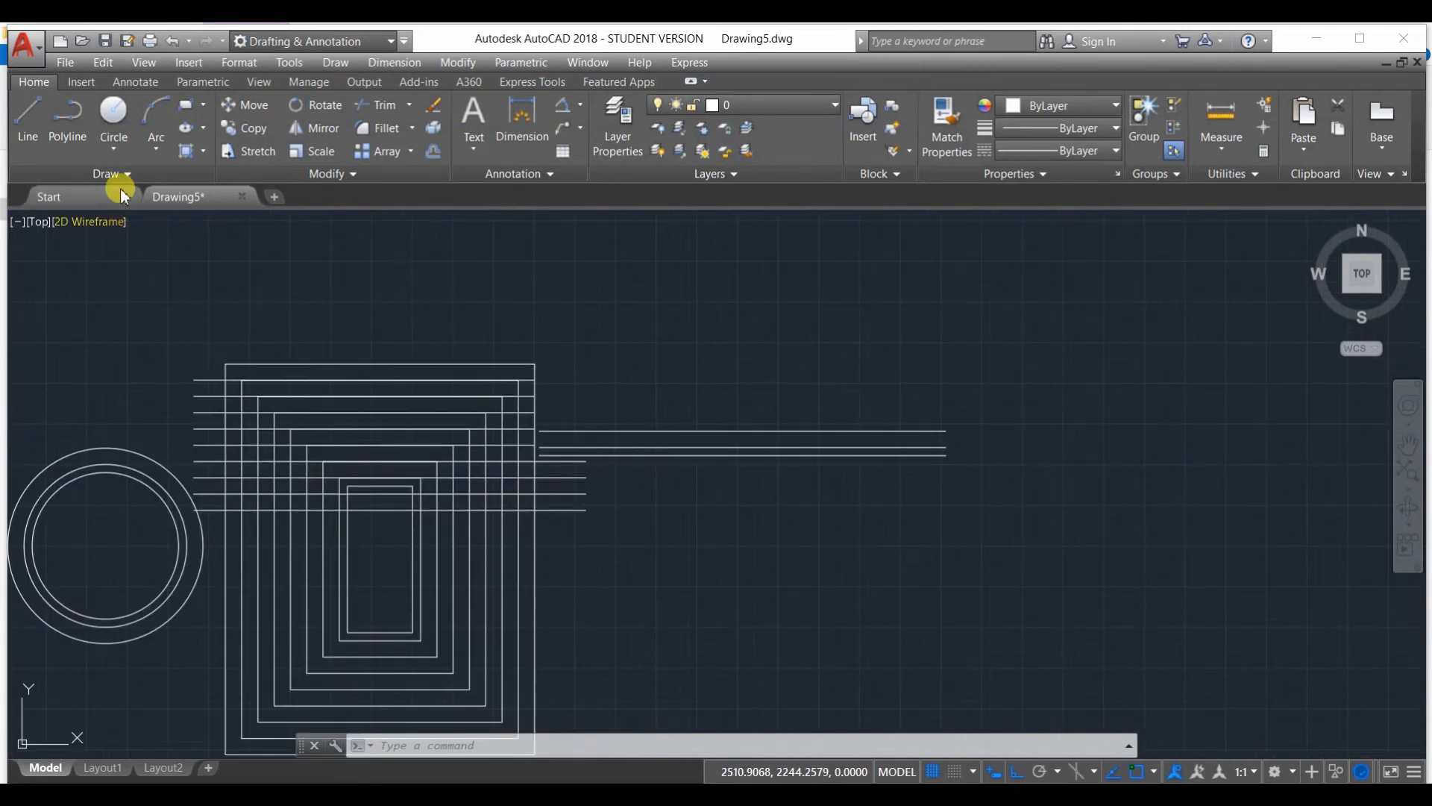
pyautogui.click(192, 119)
pyautogui.click(793, 293)
pyautogui.click(1031, 687)
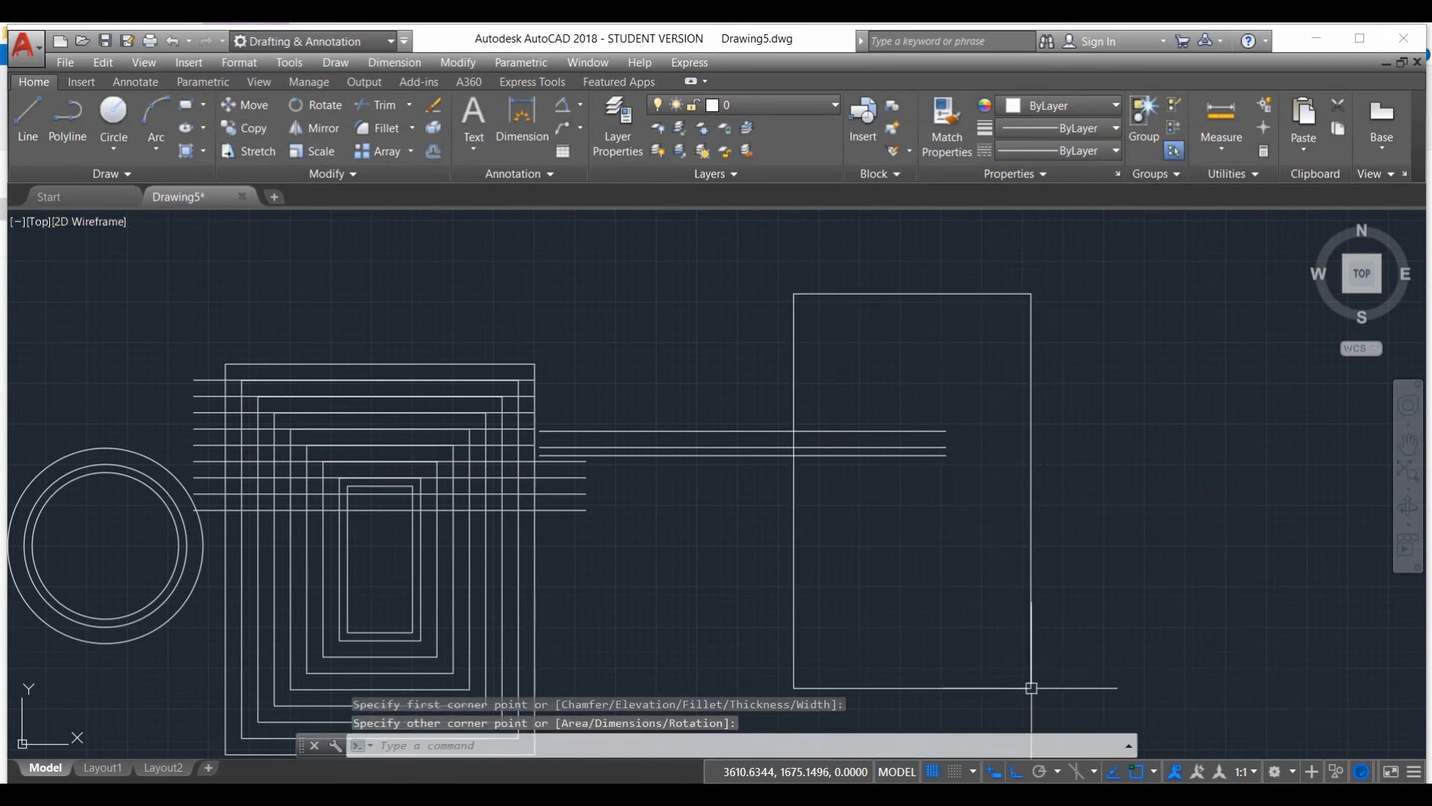
pyautogui.rightClick(1171, 417)
pyautogui.click(1081, 365)
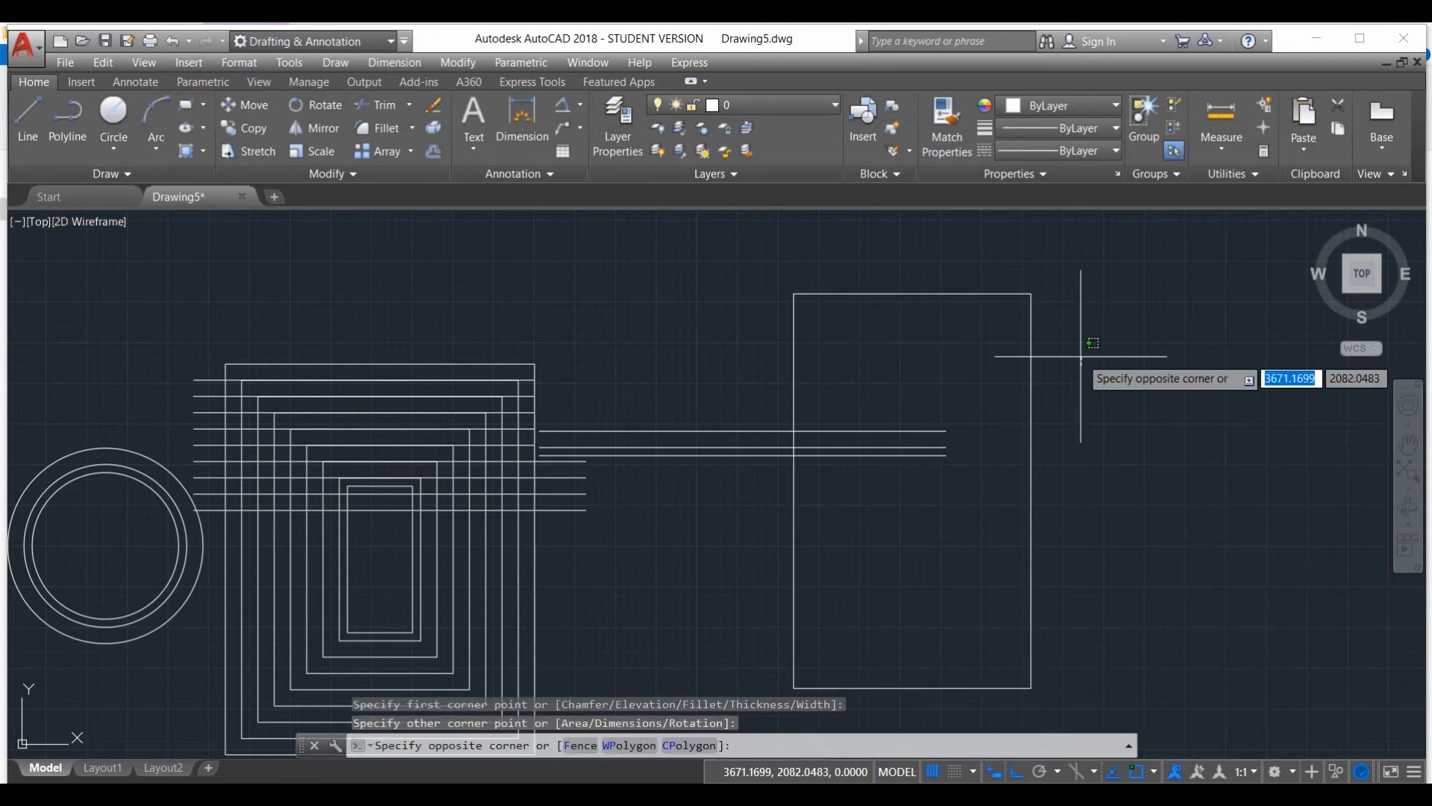
pyautogui.click(1081, 356)
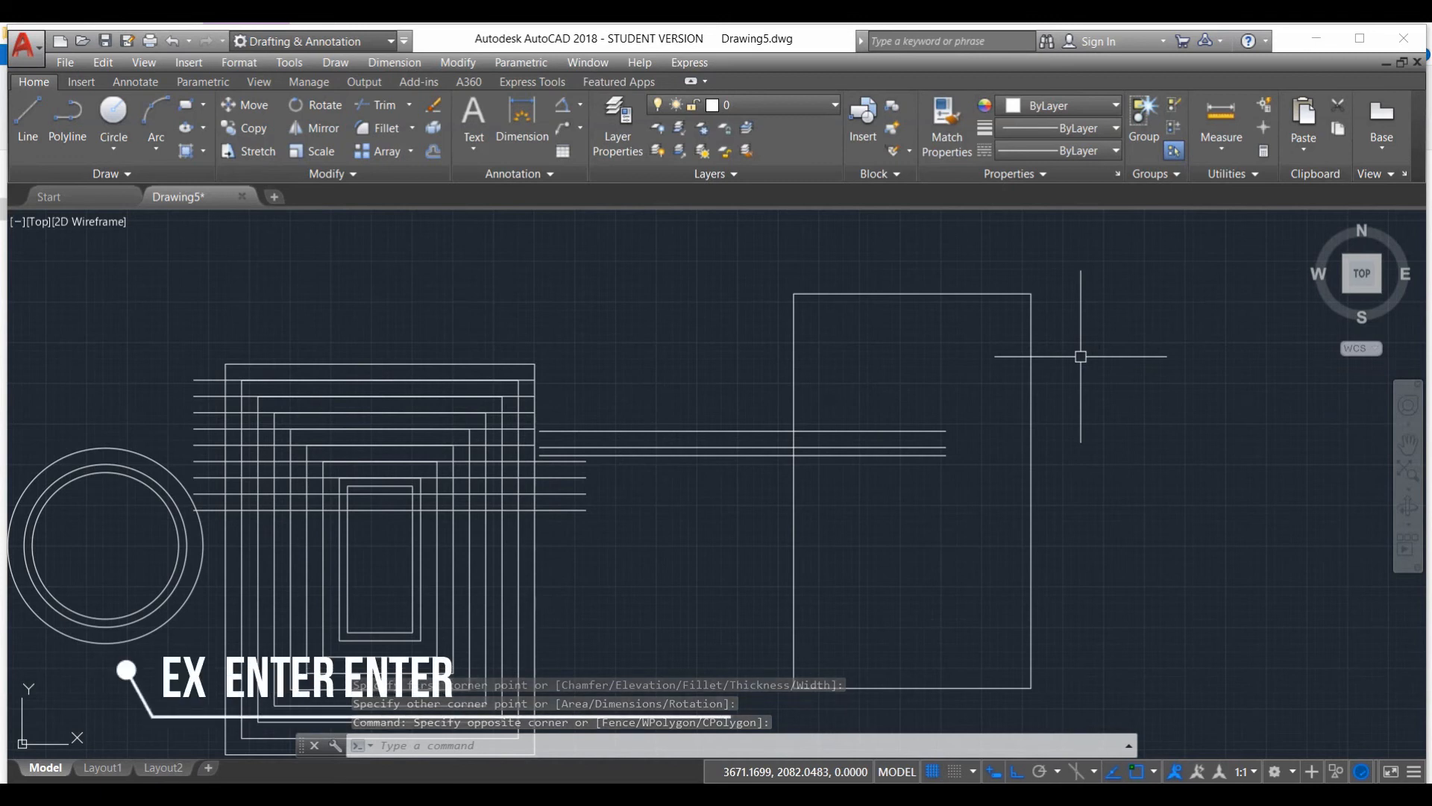
# Extend the lower crossing lines to the new rectangle with all objects as boundaries, picking two individually and the rest with a crossing selection
pyautogui.write('ex')
pyautogui.press('Return')
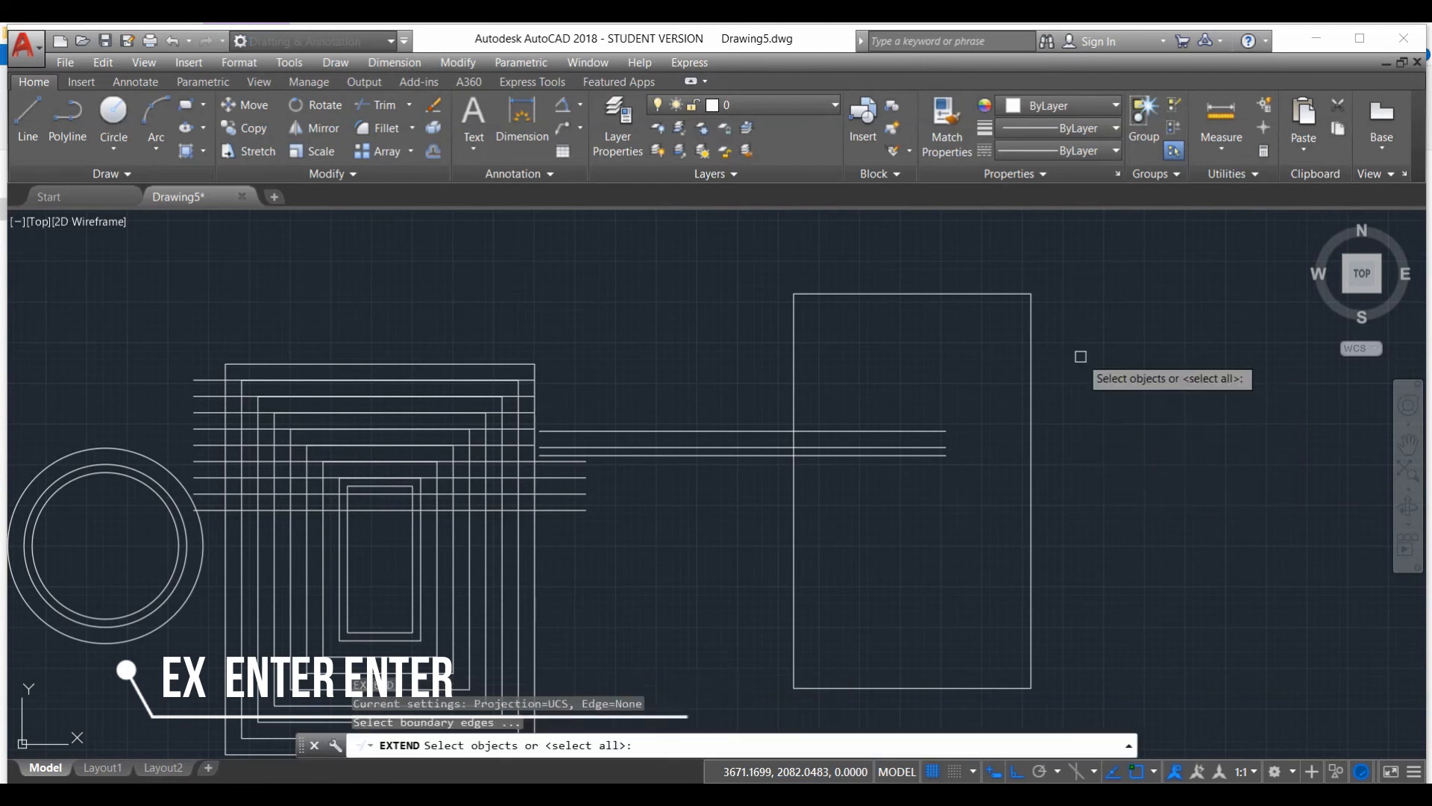
pyautogui.press('Return')
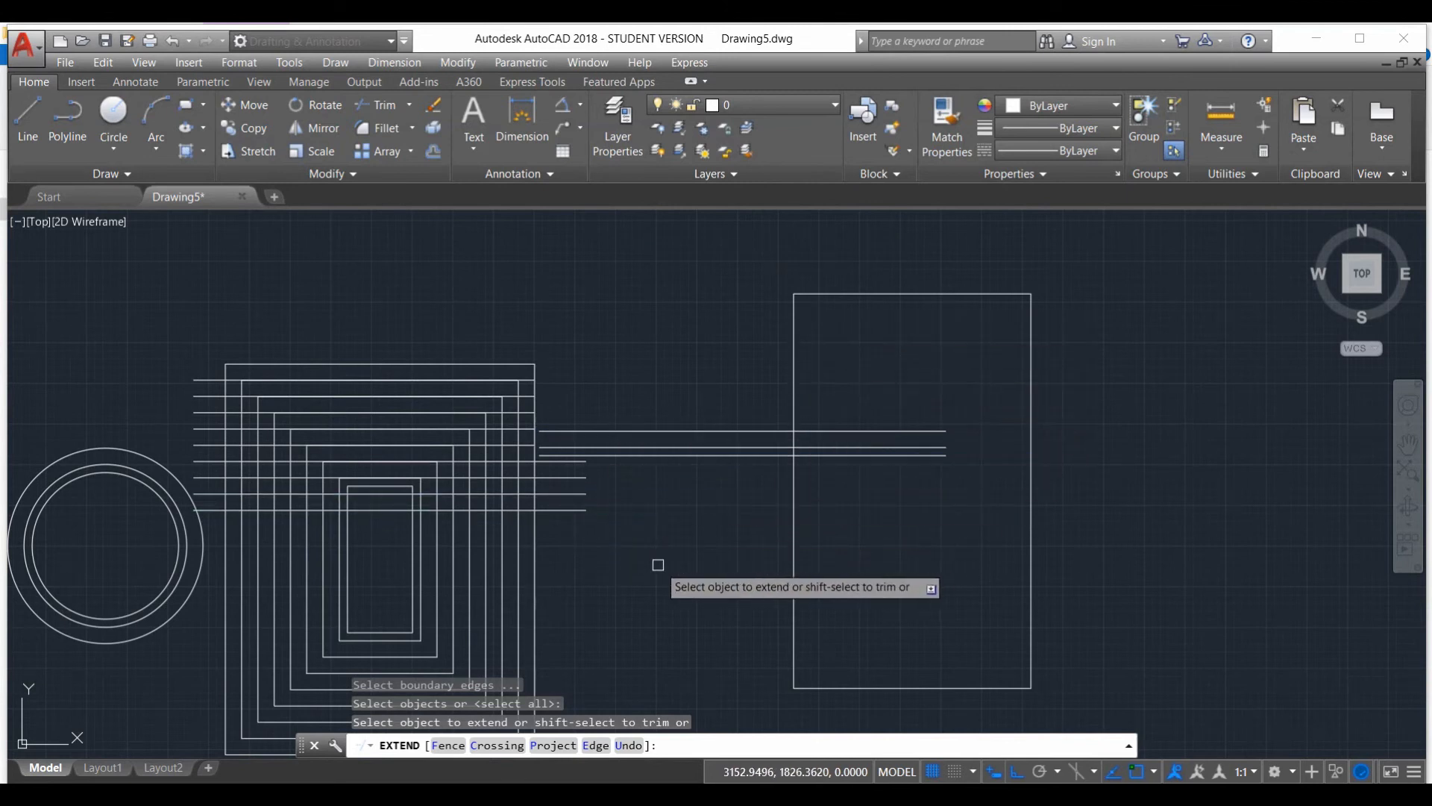
pyautogui.click(575, 511)
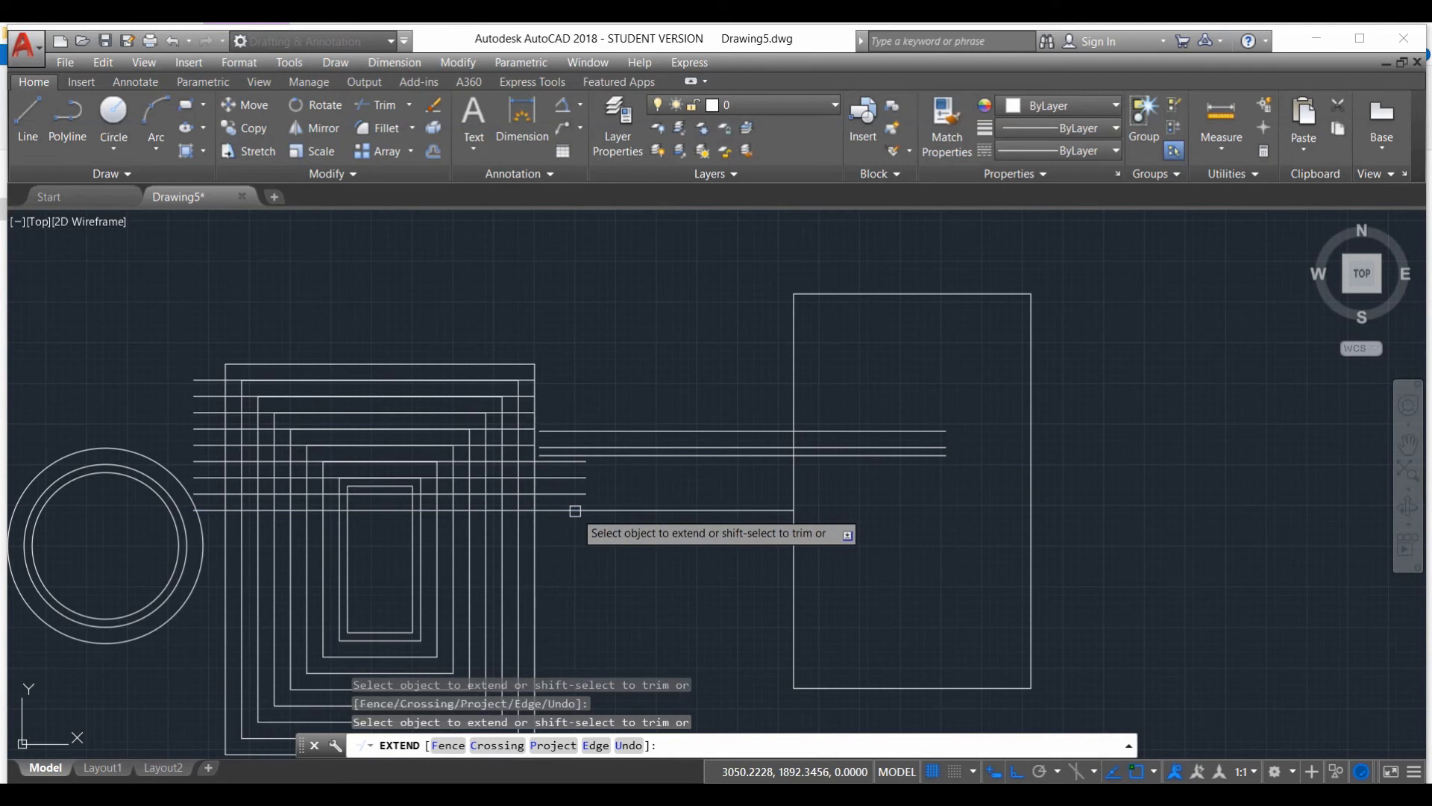
pyautogui.click(575, 494)
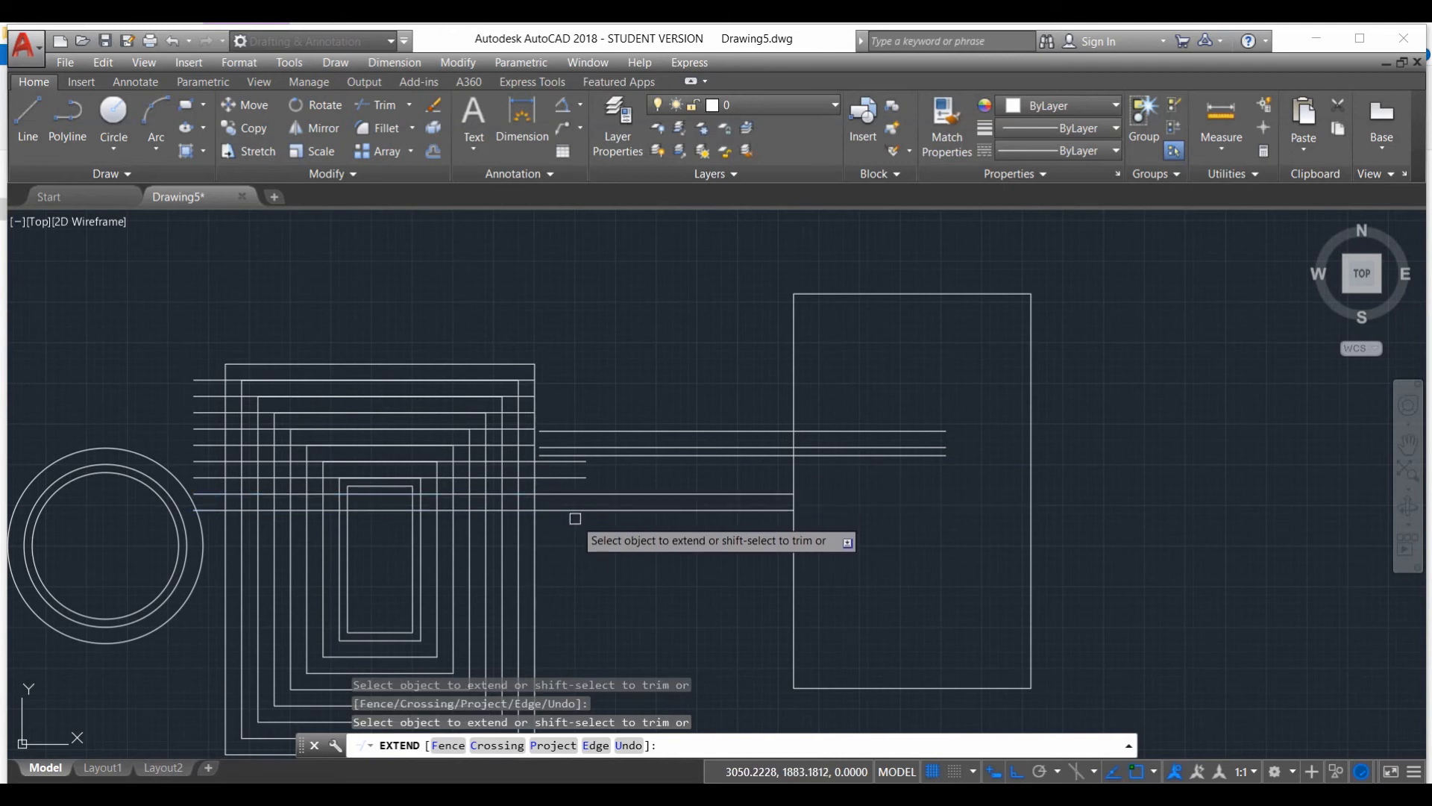
pyautogui.click(569, 357)
pyautogui.click(607, 498)
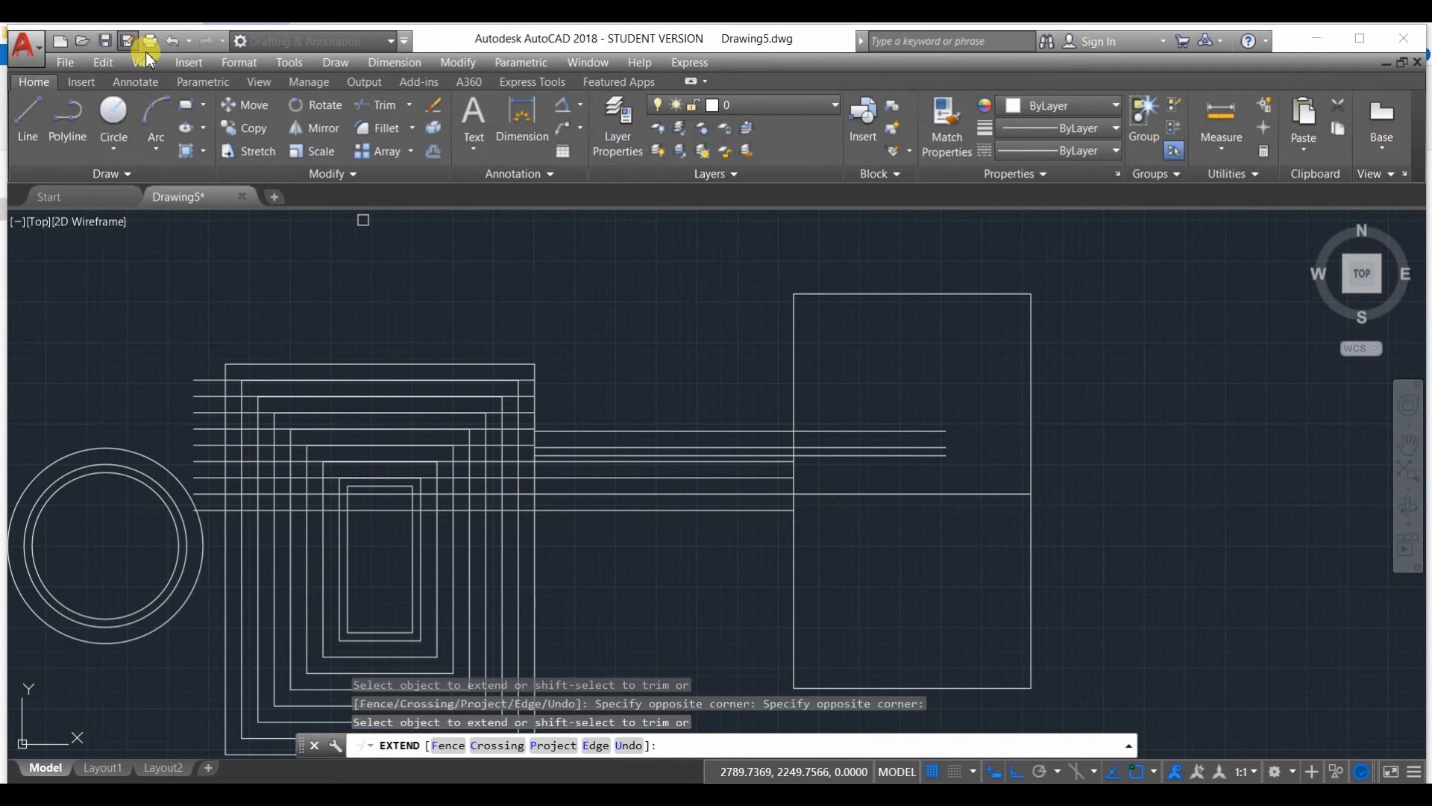
# Undo the Extend operation while keeping the newly drawn rectangle
pyautogui.click(173, 41)
pyautogui.click(173, 40)
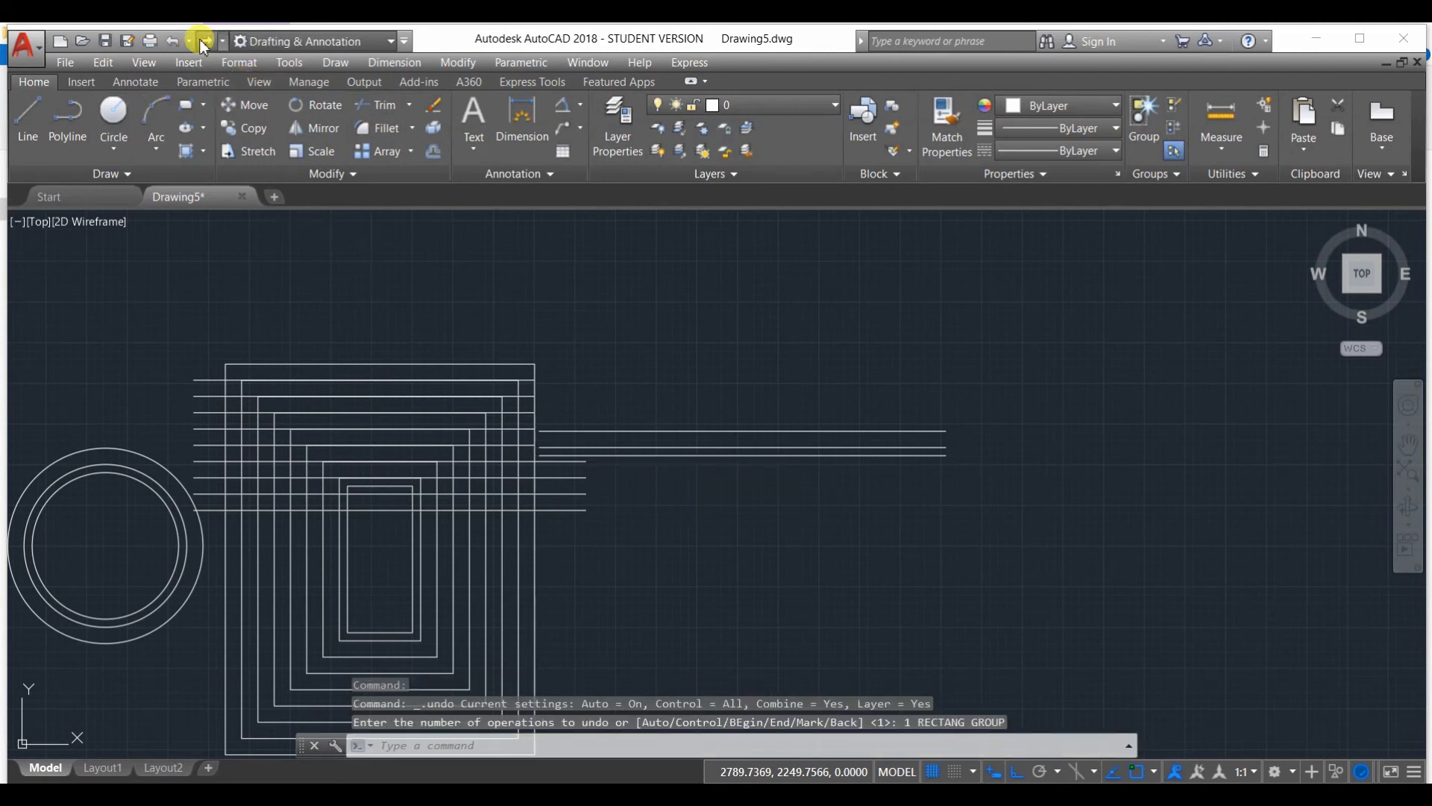
pyautogui.click(199, 40)
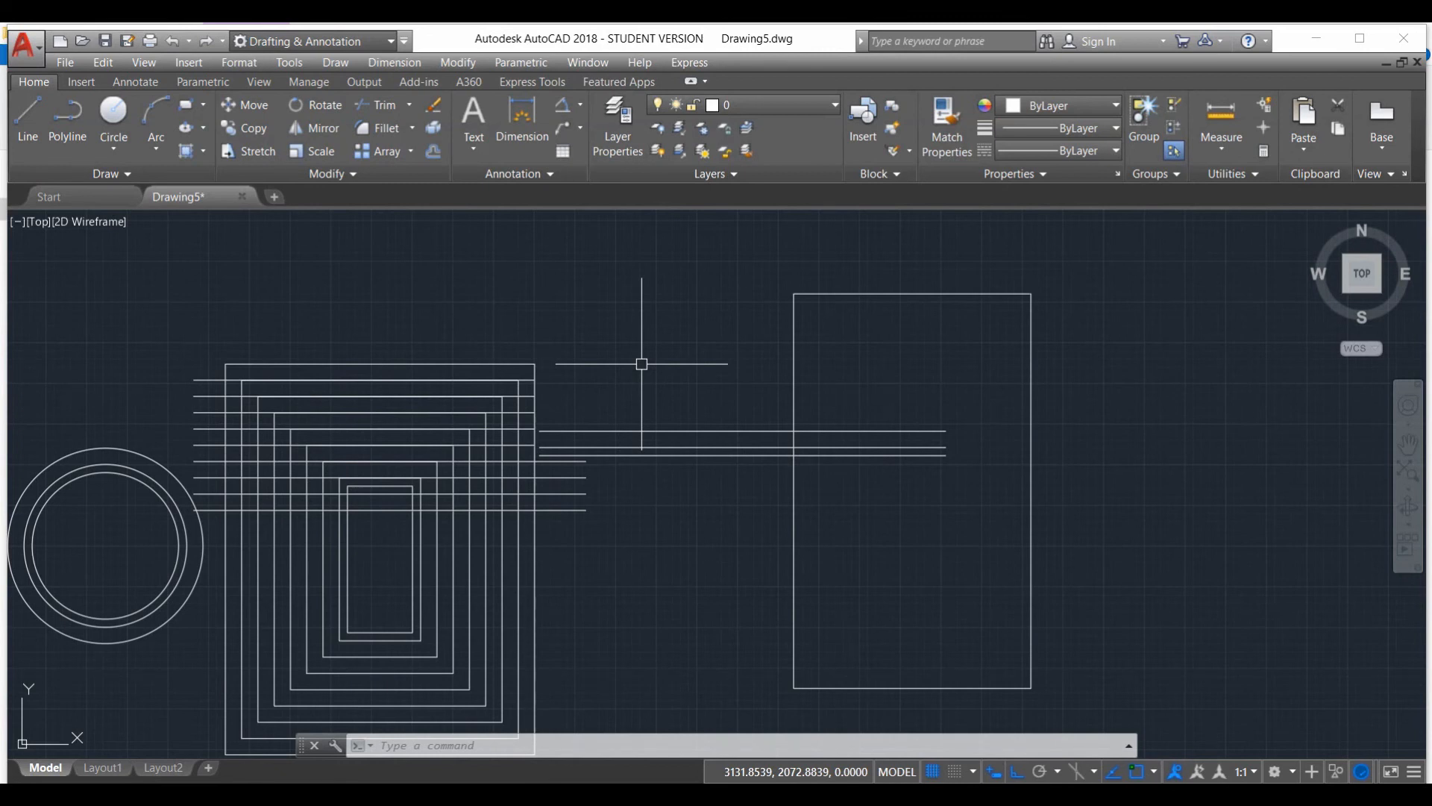
# Extend the four lower crossing lines to the new rectangle from within the Trim command, and undo that operation
pyautogui.write('Tr')
pyautogui.press('Return')
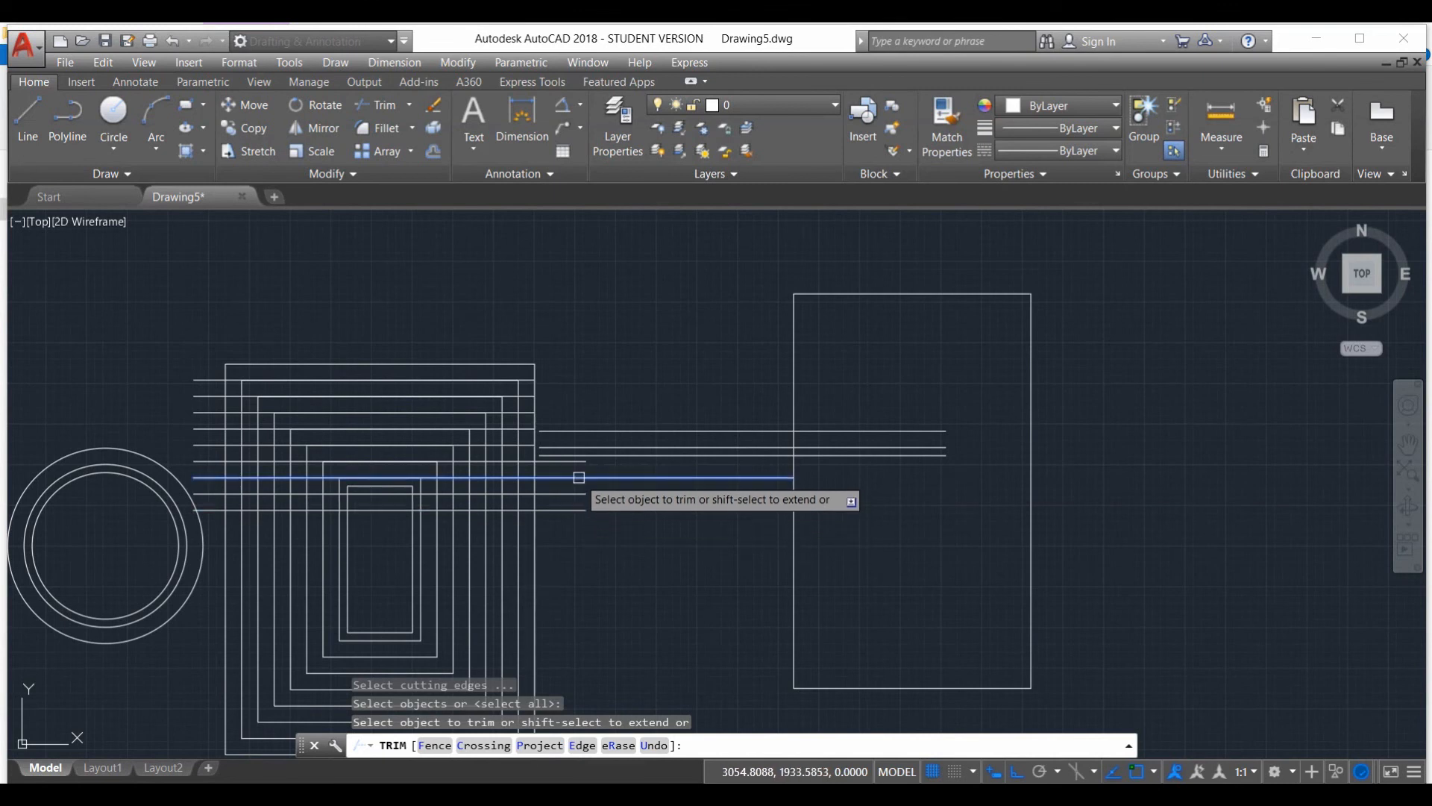
pyautogui.keyDown('shift'); pyautogui.click(579, 477); pyautogui.keyUp('shift')
pyautogui.keyDown('shift'); pyautogui.click(579, 493); pyautogui.keyUp('shift')
pyautogui.keyDown('shift'); pyautogui.click(580, 511); pyautogui.keyUp('shift')
pyautogui.keyDown('shift'); pyautogui.click(584, 461); pyautogui.keyUp('shift')
pyautogui.press('Escape')
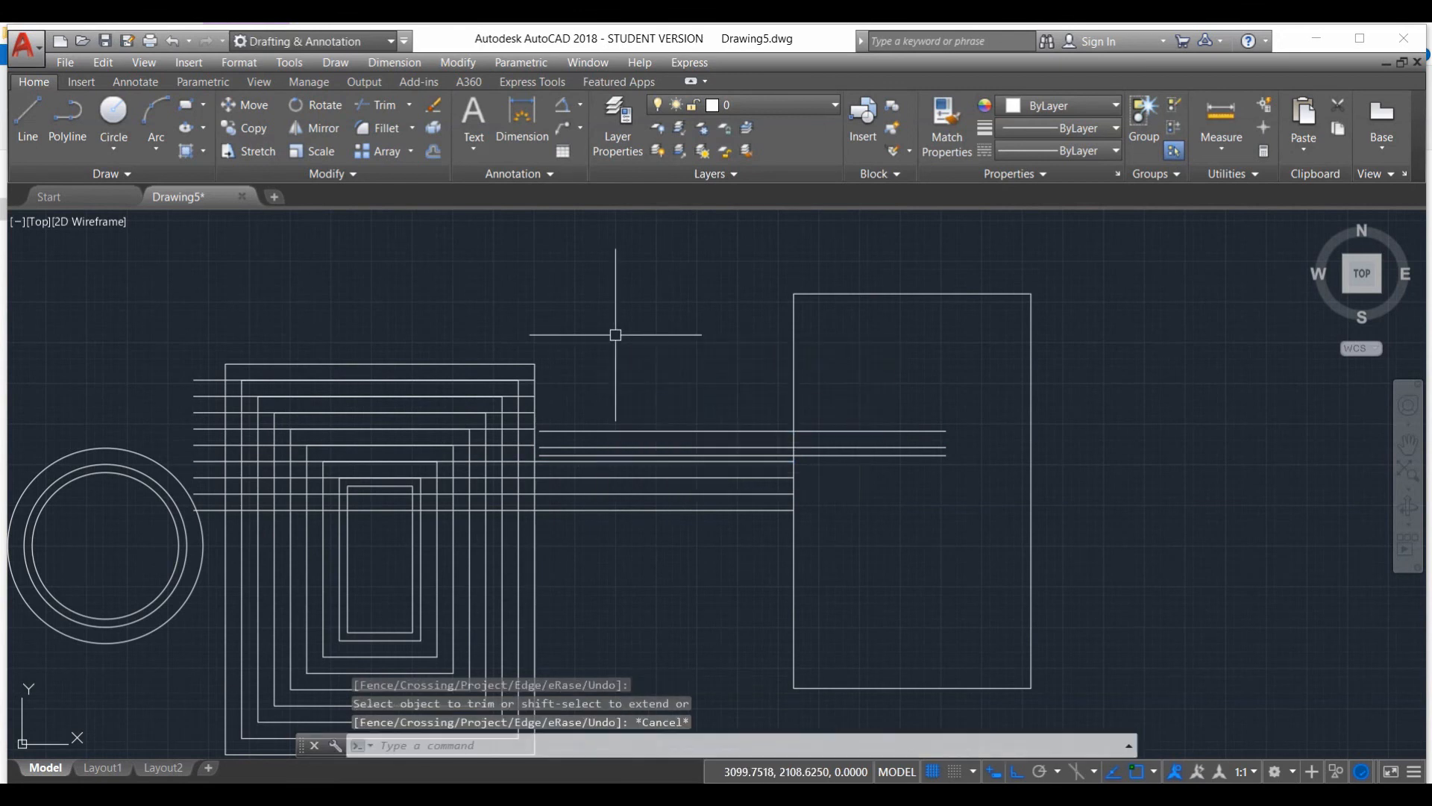
pyautogui.click(173, 41)
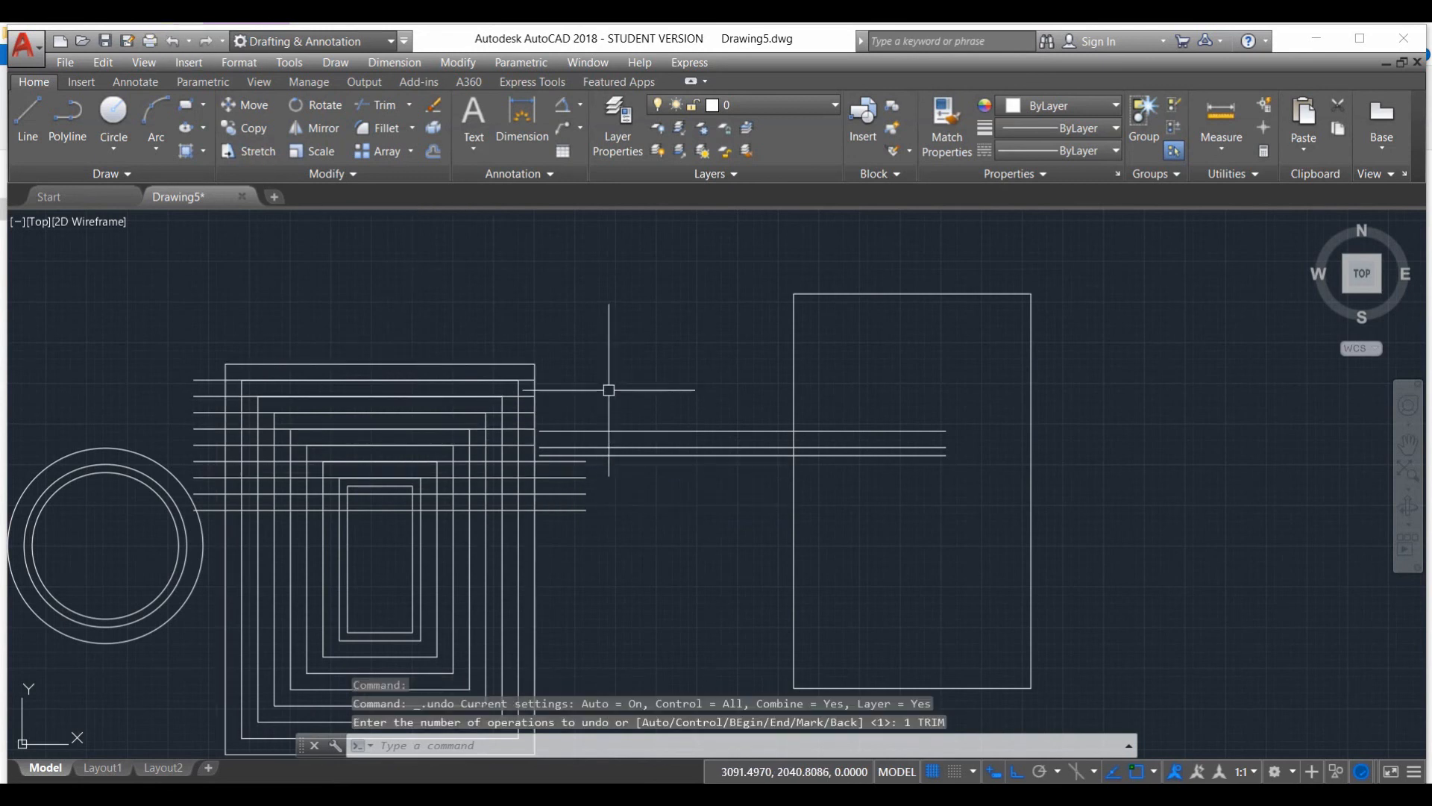
# From within Extend, trim the four lower crossing lines beyond the outermost rectangle and the three horizontal lines left of the new rectangle
pyautogui.press('Return')
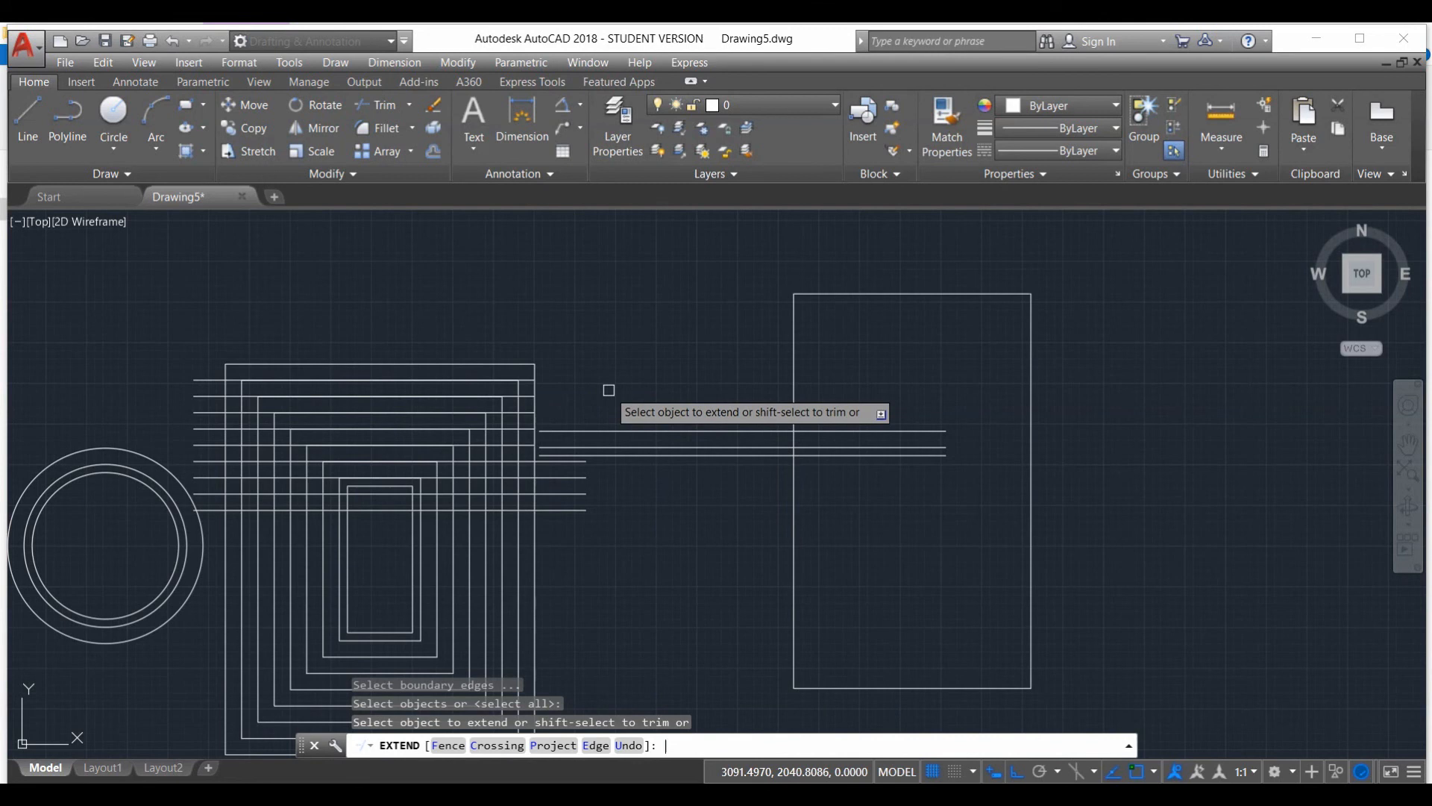
pyautogui.keyDown('shift'); pyautogui.click(568, 489); pyautogui.keyUp('shift')
pyautogui.keyDown('shift'); pyautogui.click(568, 472); pyautogui.keyUp('shift')
pyautogui.keyDown('shift'); pyautogui.click(560, 464); pyautogui.keyUp('shift')
pyautogui.keyDown('shift'); pyautogui.click(563, 453); pyautogui.keyUp('shift')
pyautogui.keyDown('shift'); pyautogui.click(578, 430); pyautogui.keyUp('shift')
pyautogui.keyDown('shift'); pyautogui.click(579, 447); pyautogui.keyUp('shift')
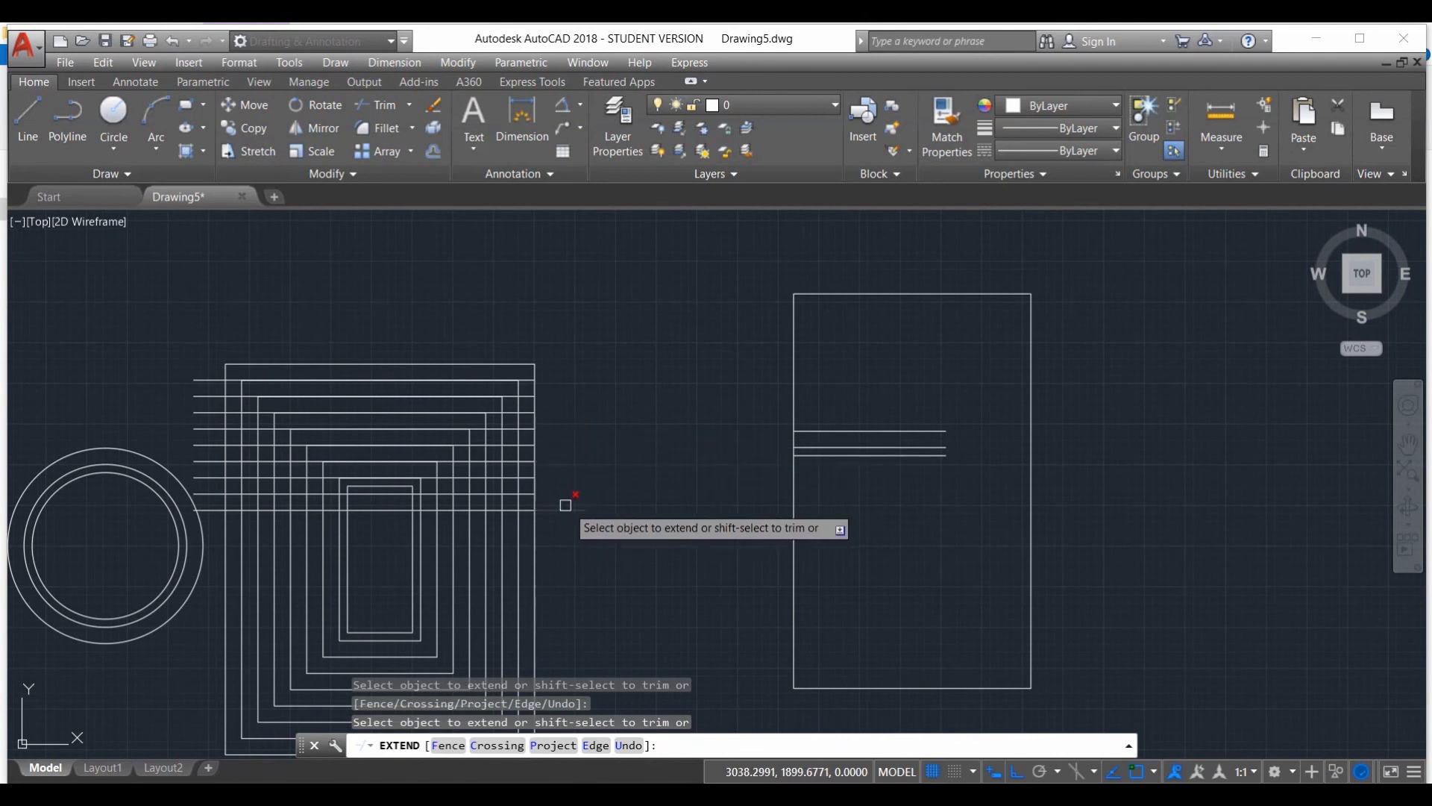
pyautogui.scroll(-2, 617, 448)
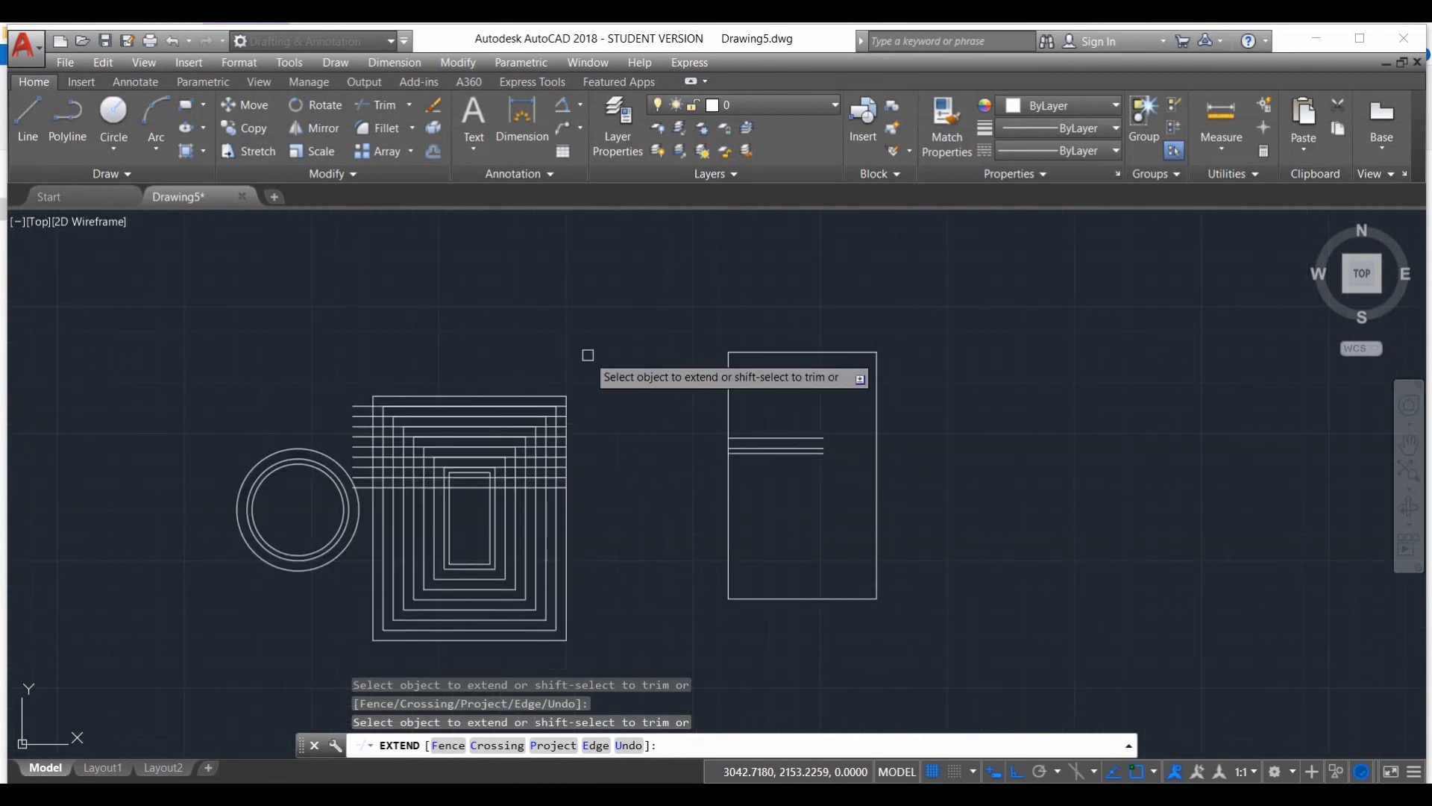